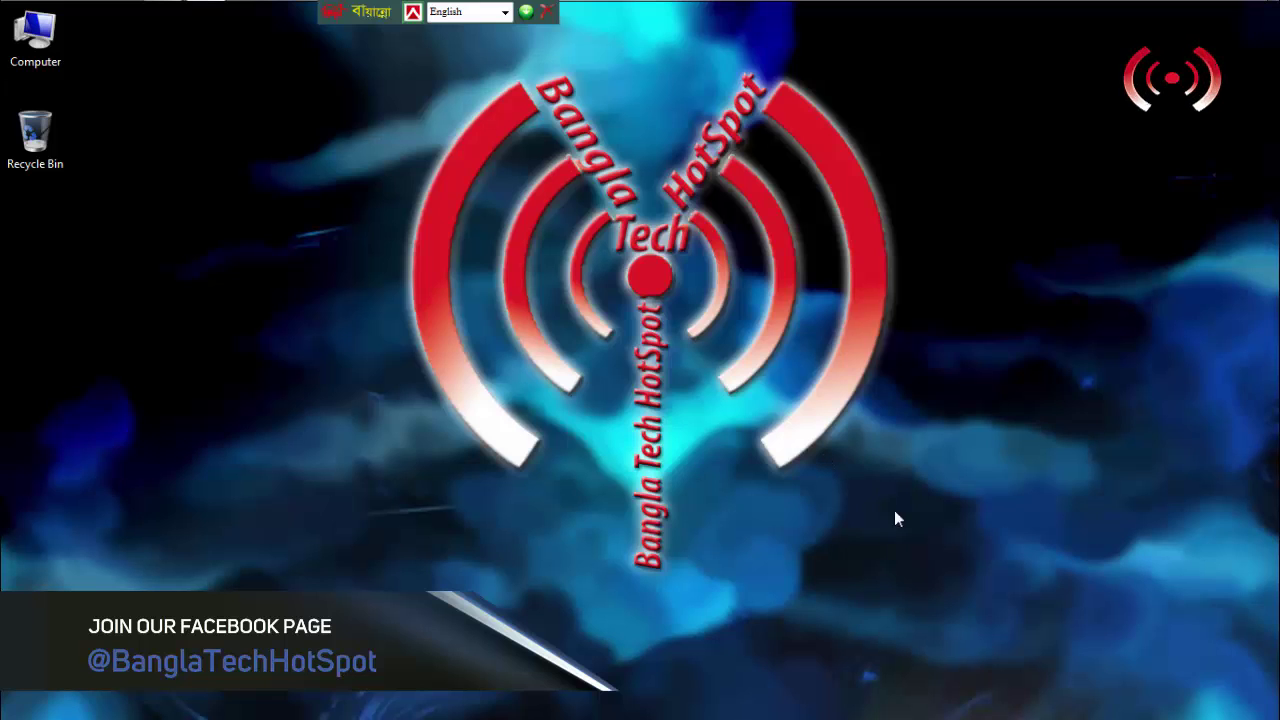
Open the data-entry tips workbook and move to cell B4 on Tips 01
click(1022, 698)
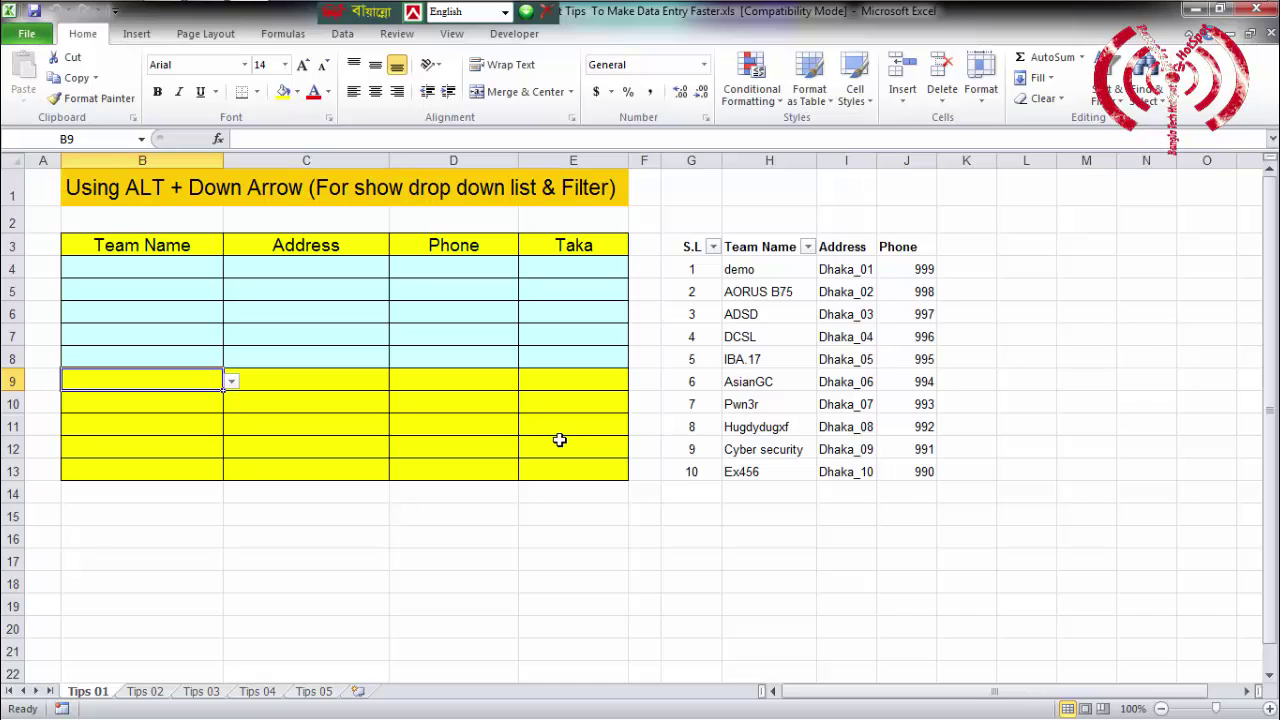
key(Up)
key(Up)
key(Up)
key(Up)
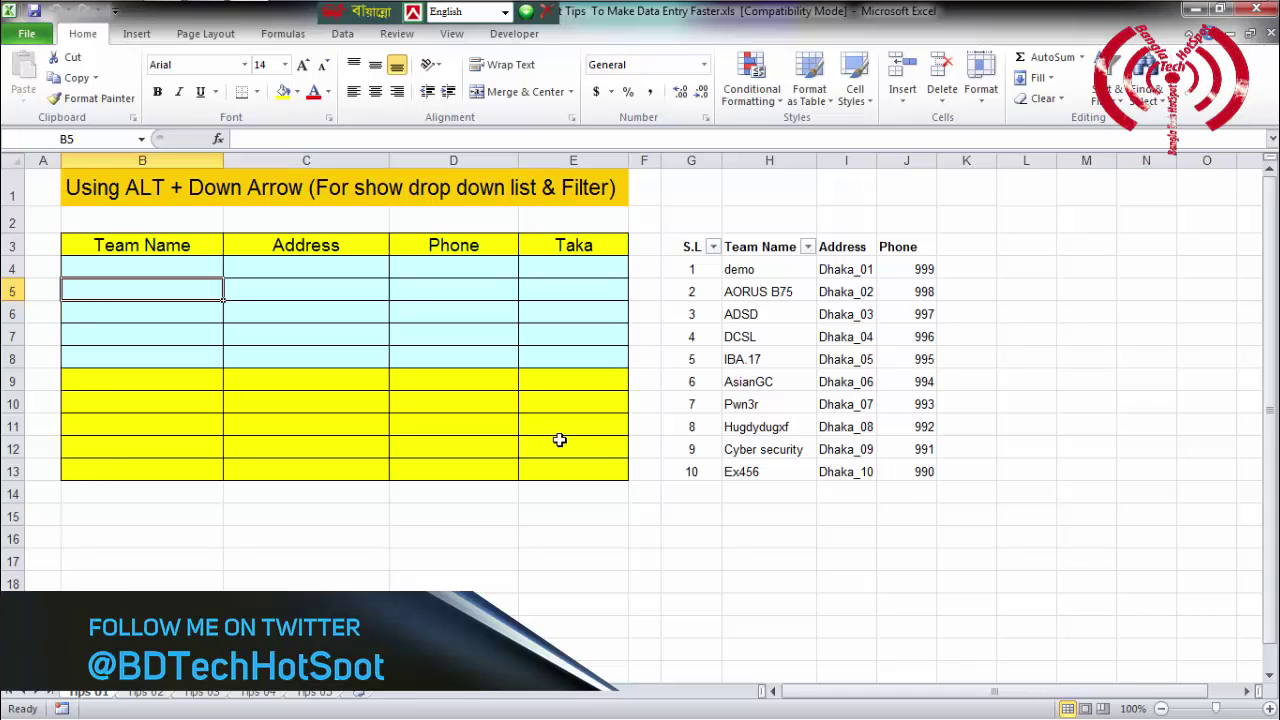
key(Up)
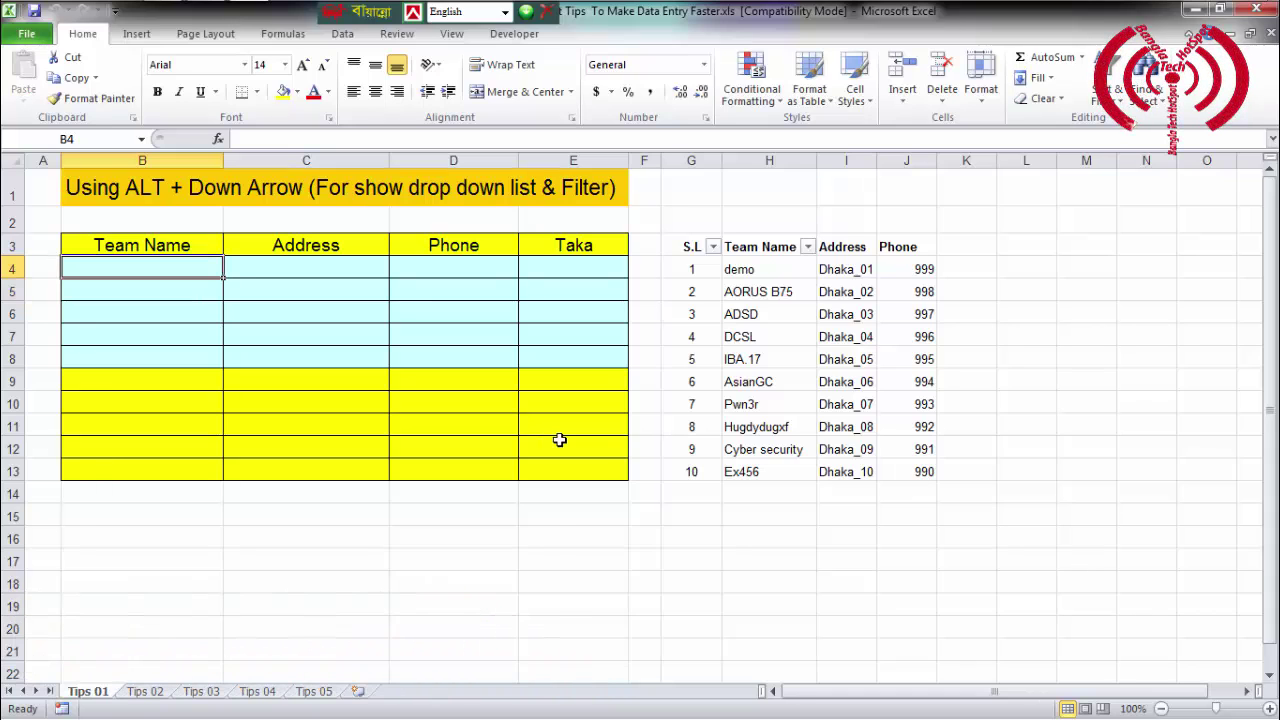
key(Down)
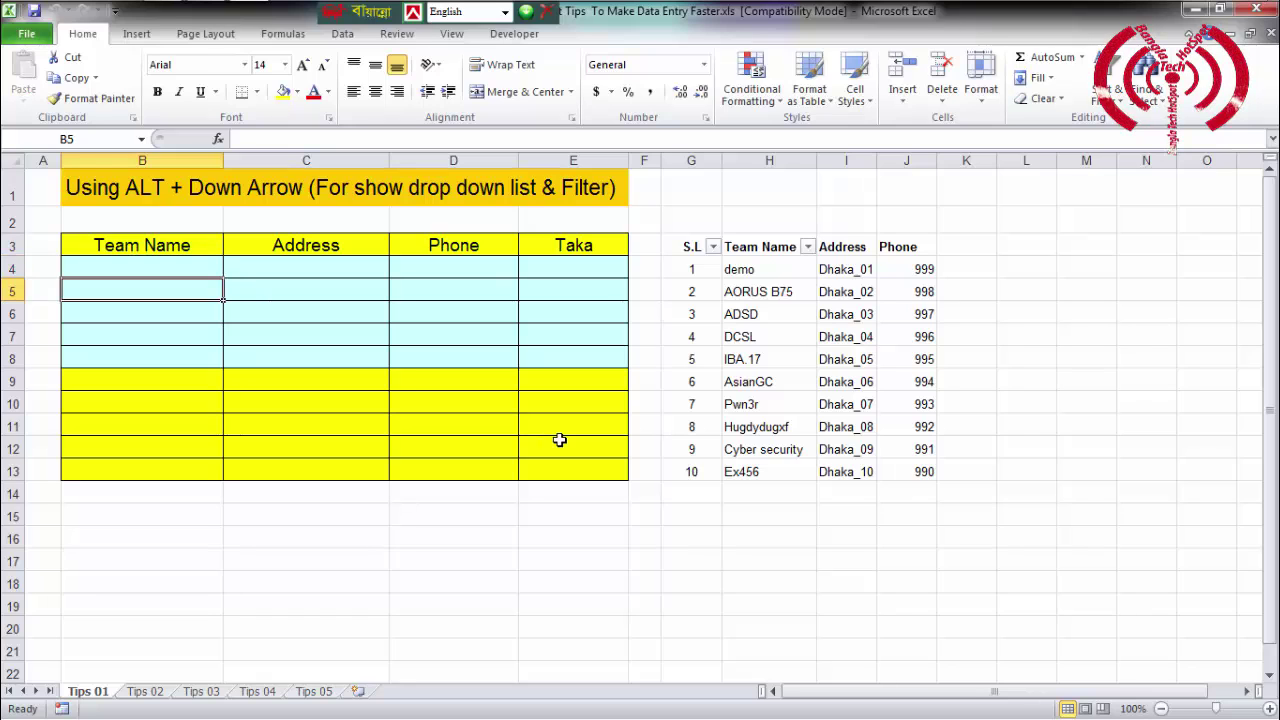
key(Up)
Enter 'demo' in B4, tab along the row, then return and delete it
text(de)
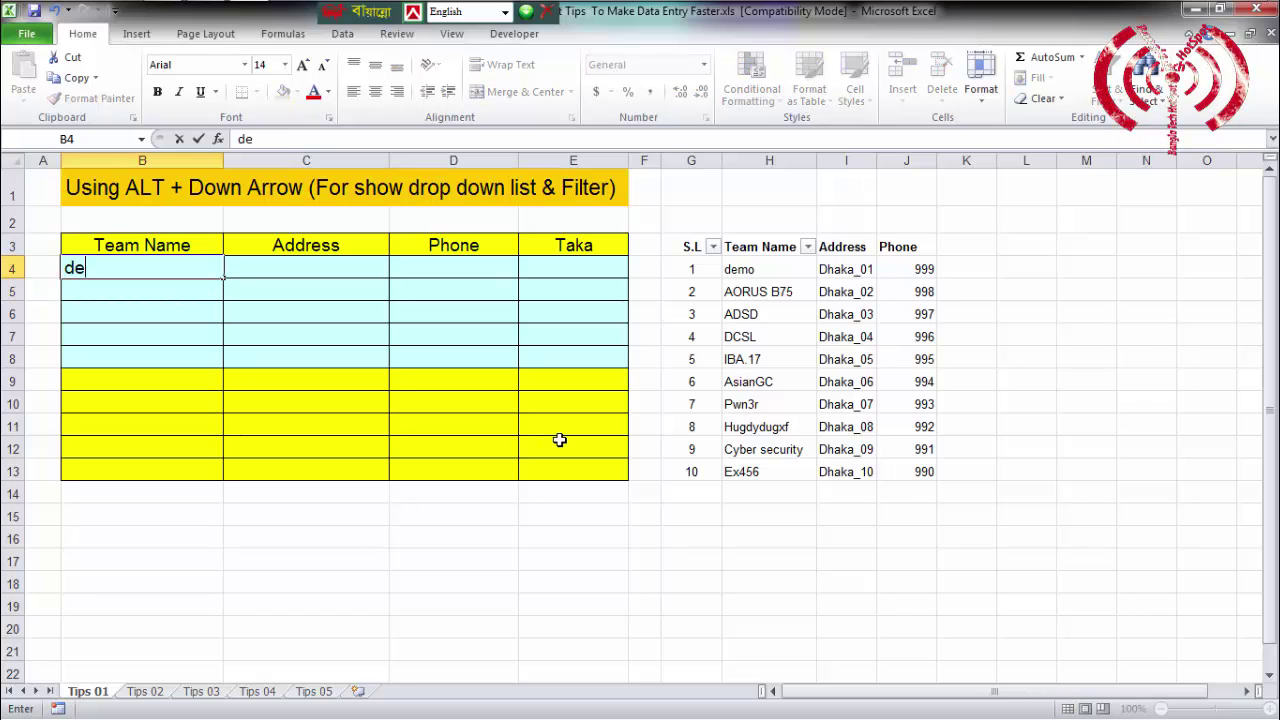
text(mo)
key(Tab)
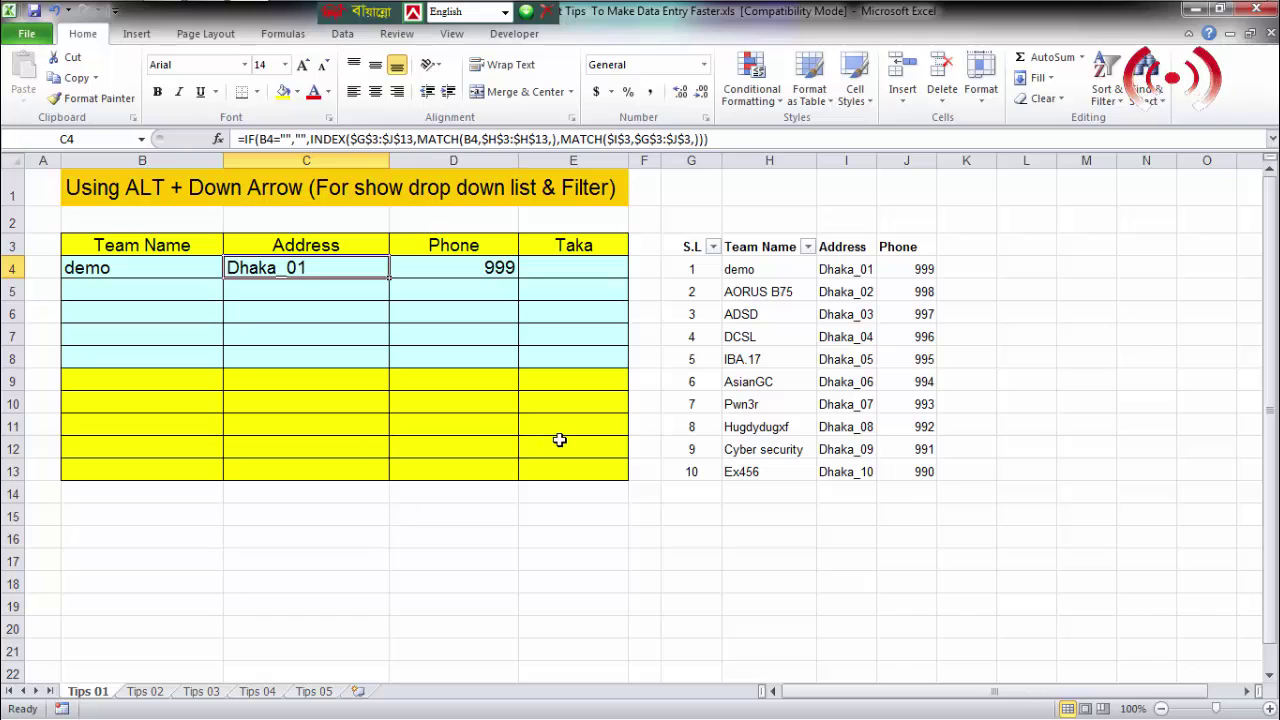
key(Tab)
key(Left)
key(Left)
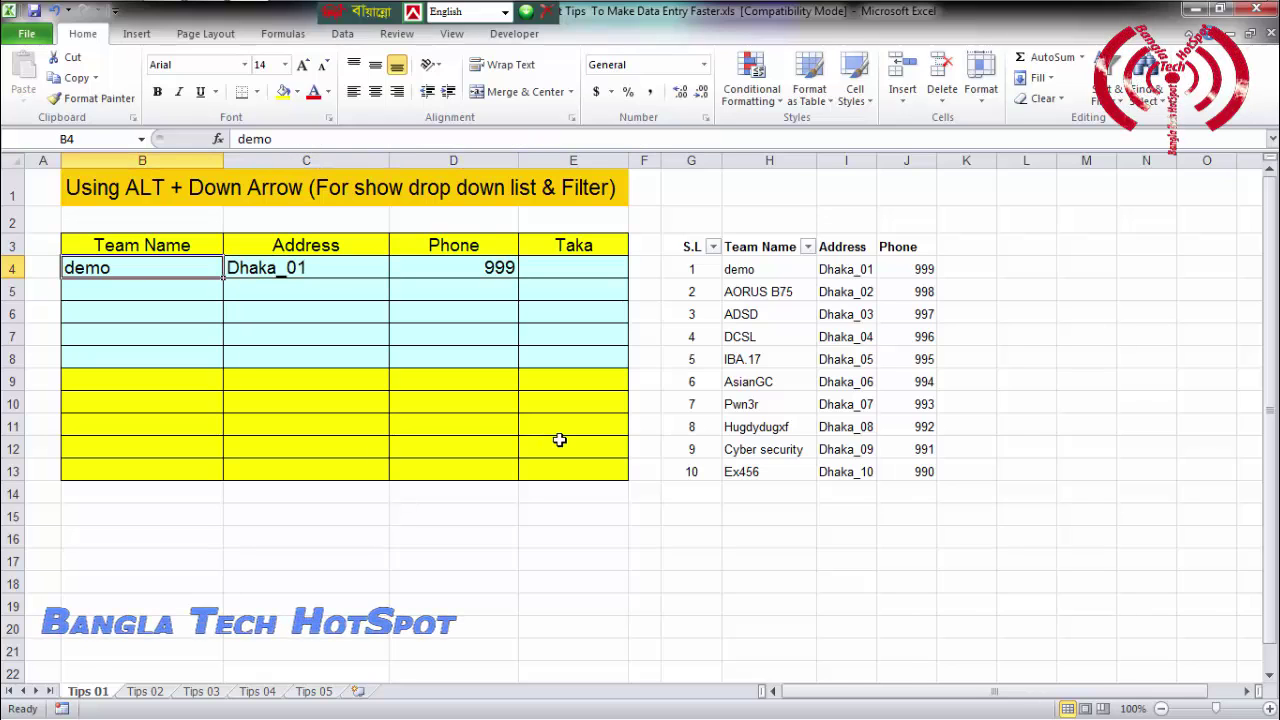
key(Delete)
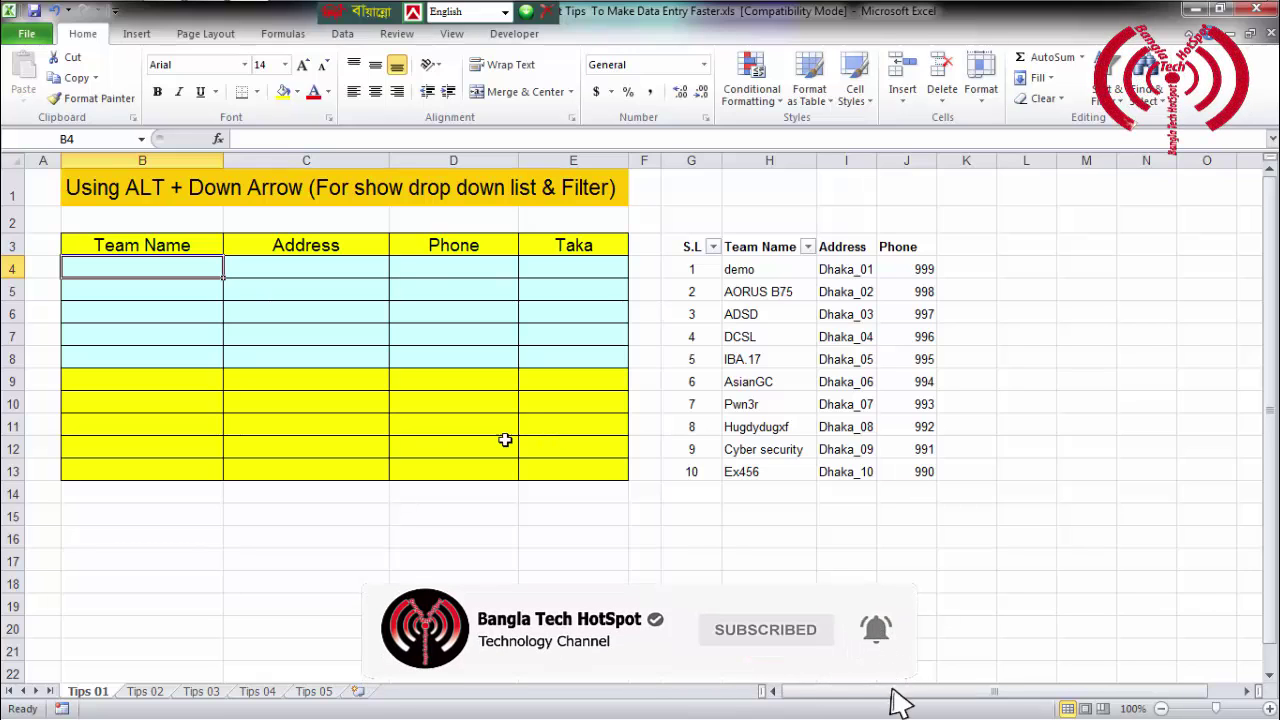
click(186, 384)
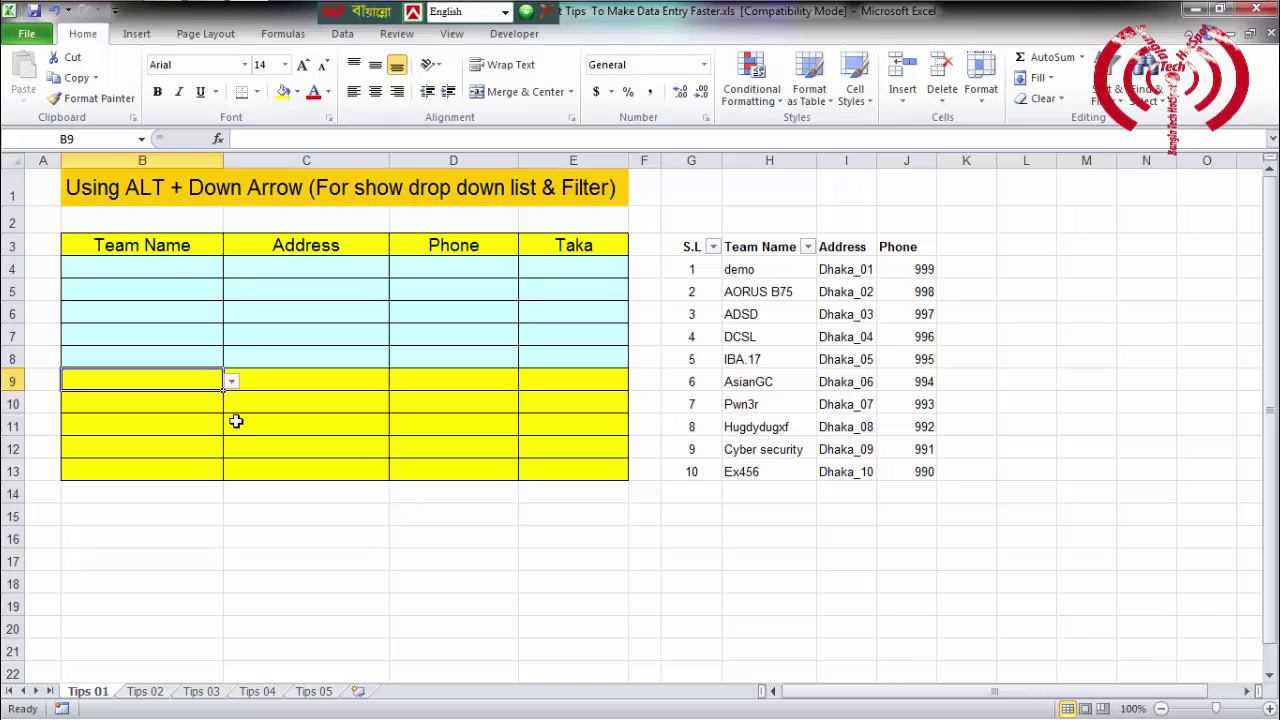
key(alt)
key(alt+Down)
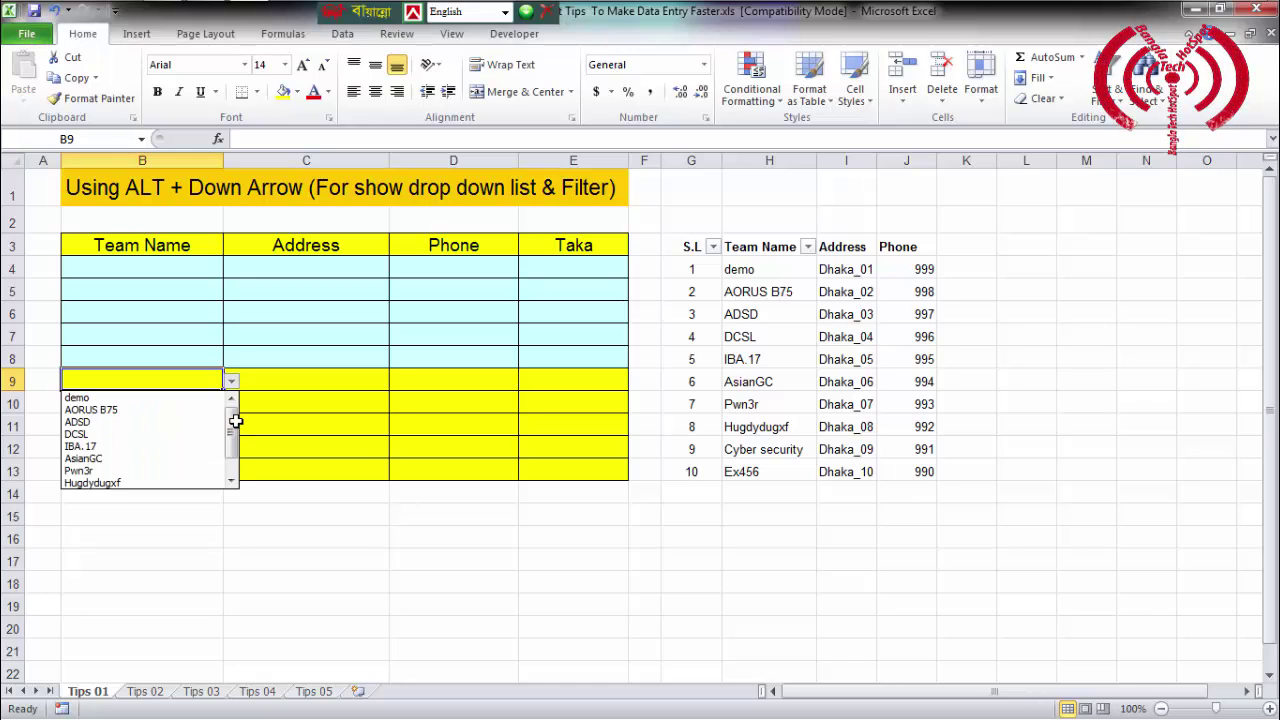
key(Down)
key(Down)
key(Down)
key(Down)
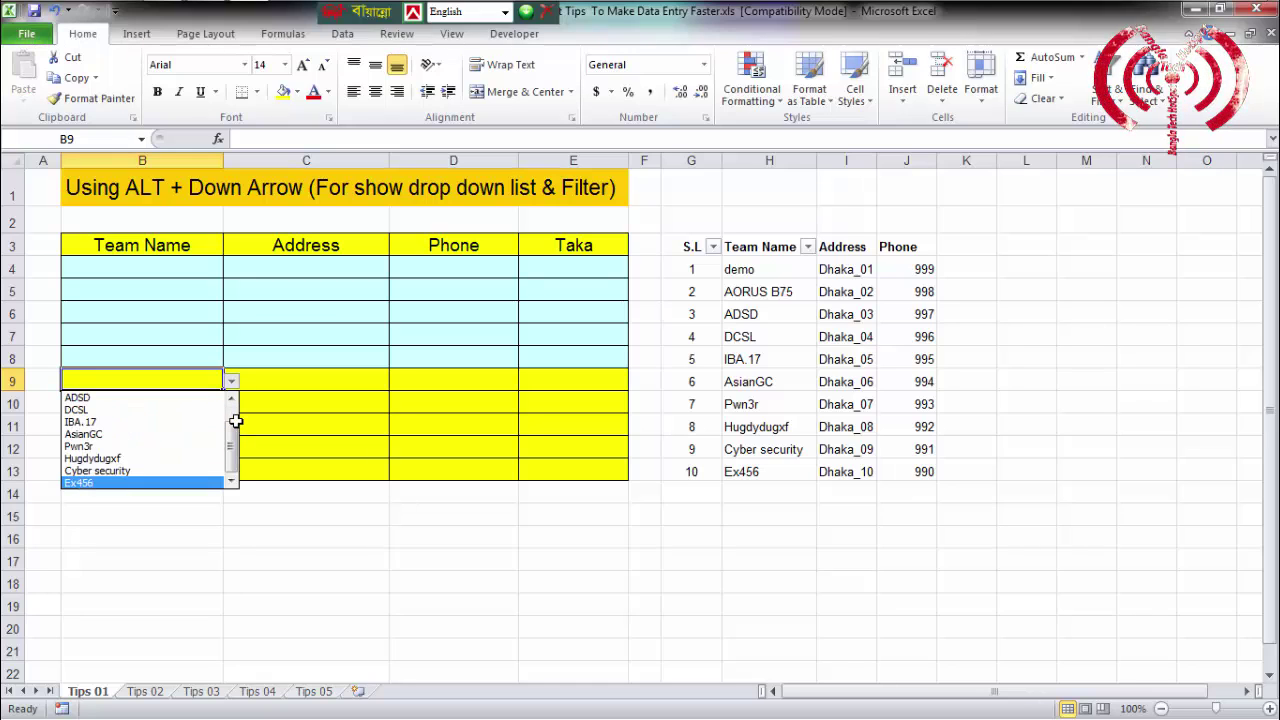
key(Up)
key(Up)
key(Up)
key(Up)
key(Up)
key(Up)
key(Up)
key(Down)
key(Down)
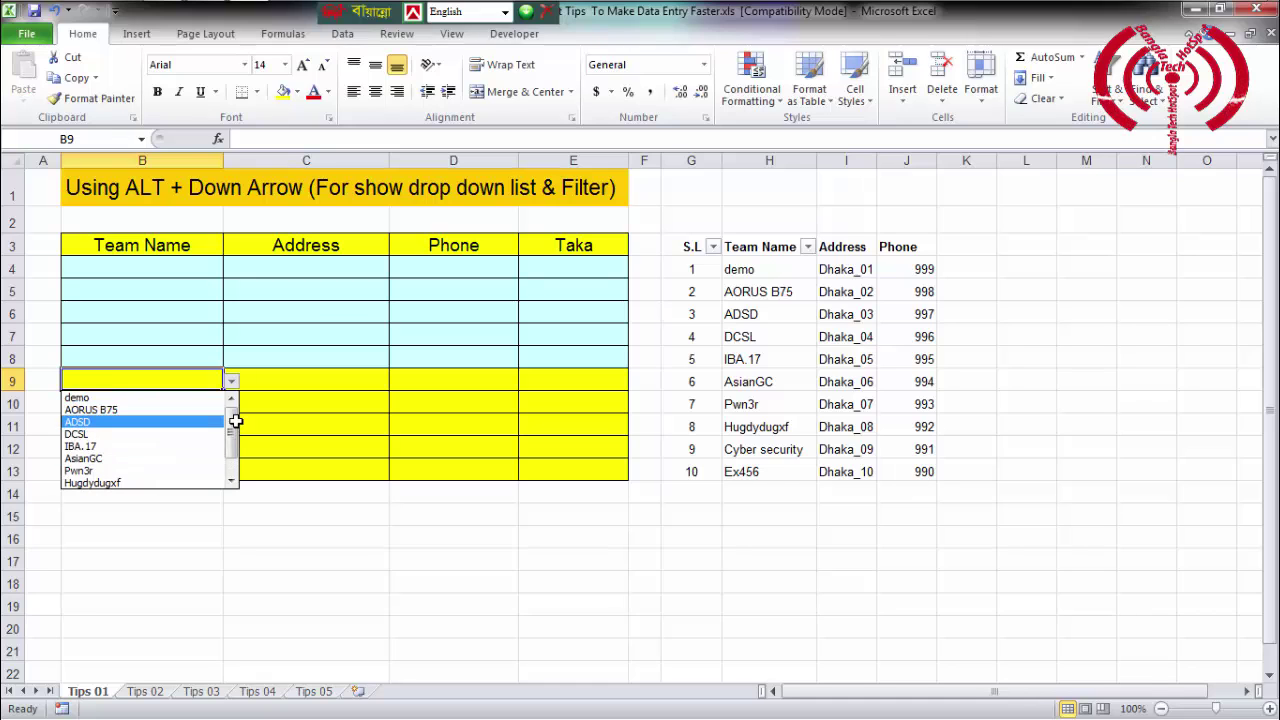
key(Down)
key(Return)
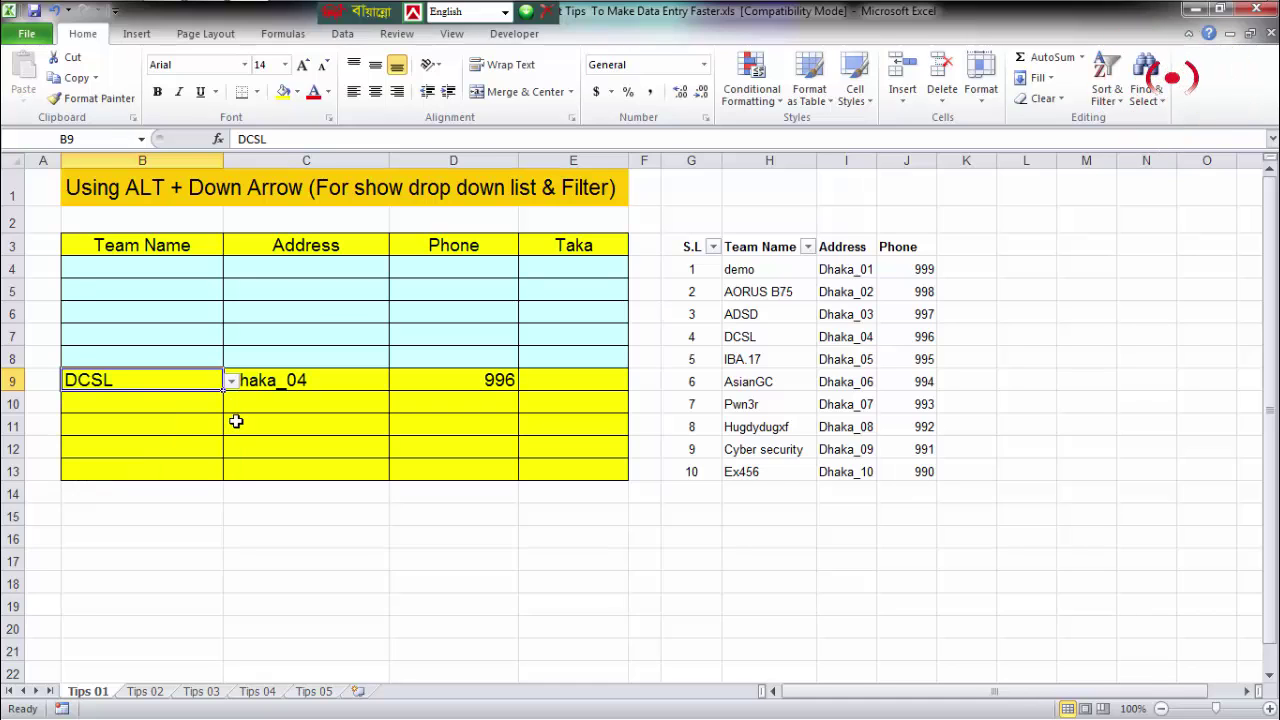
key(Right)
key(Right)
key(Left)
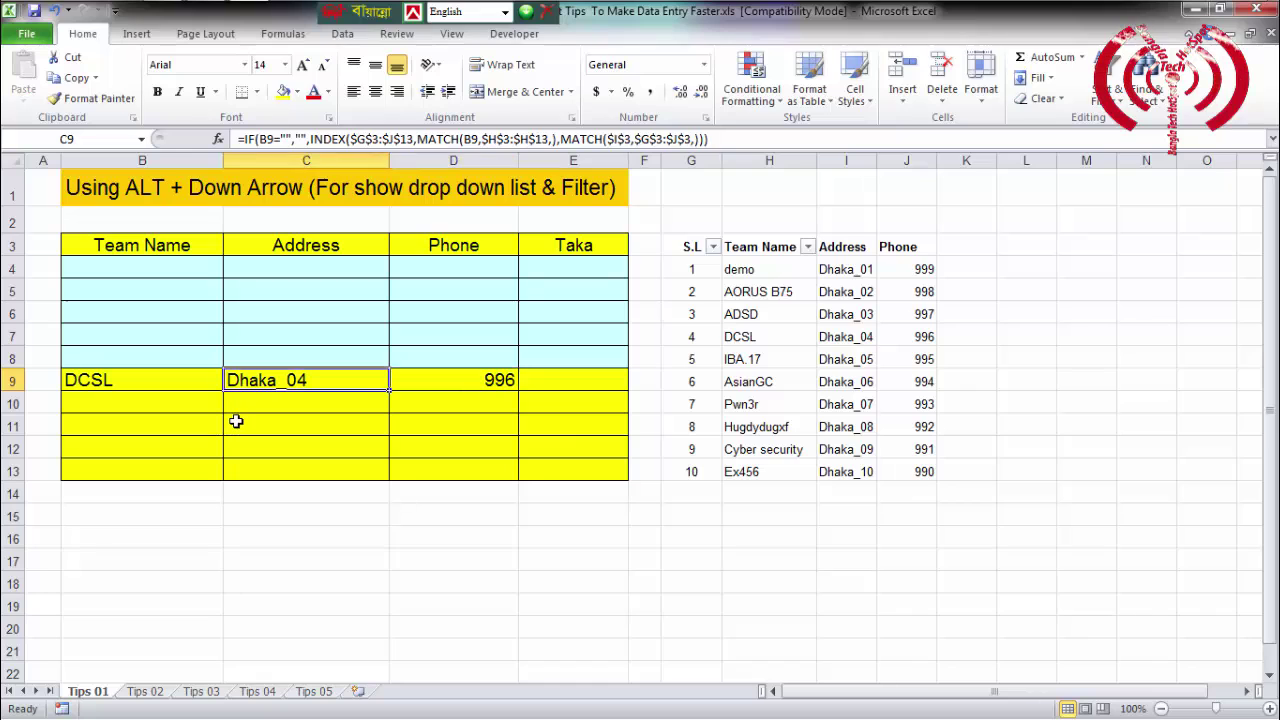
key(Left)
key(Delete)
key(Up)
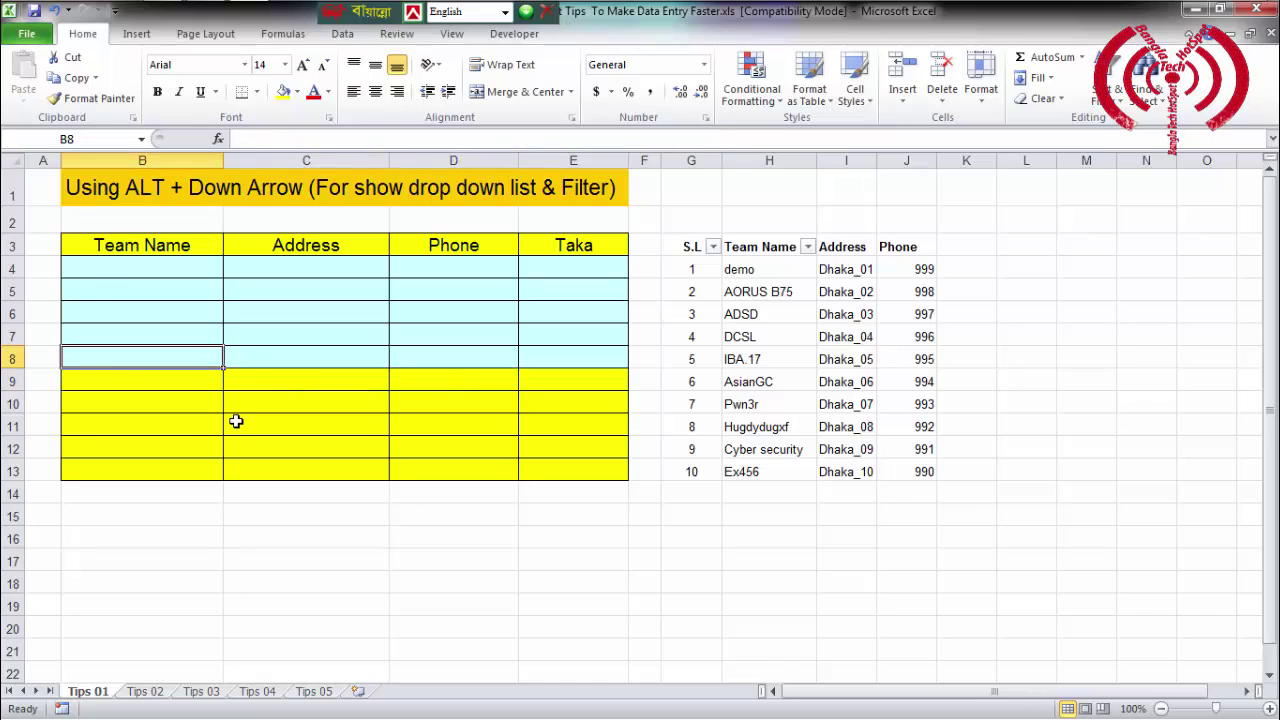
key(Up)
key(Up)
key(Up)
key(Up)
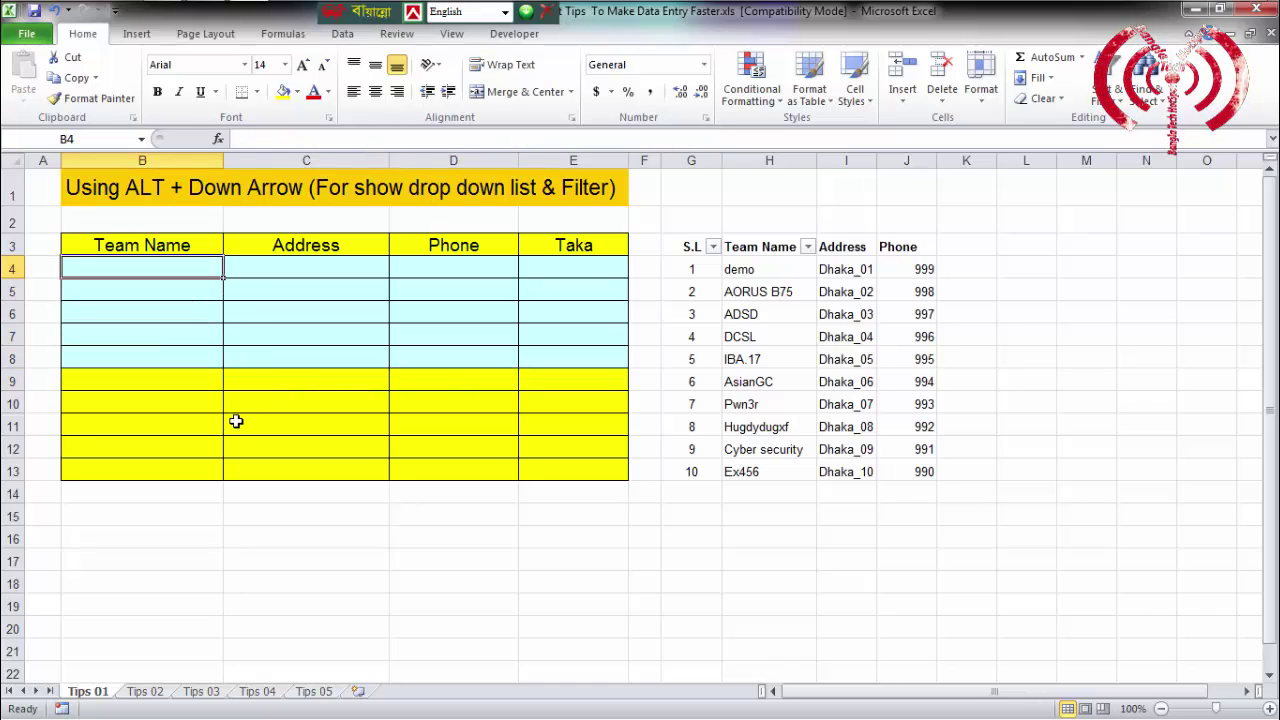
key(shift+Down)
key(shift+Down)
Dismiss the colour-scheme warning and give B4:B8 List validation sourced from $H$4:$H$13
key(shift+Down)
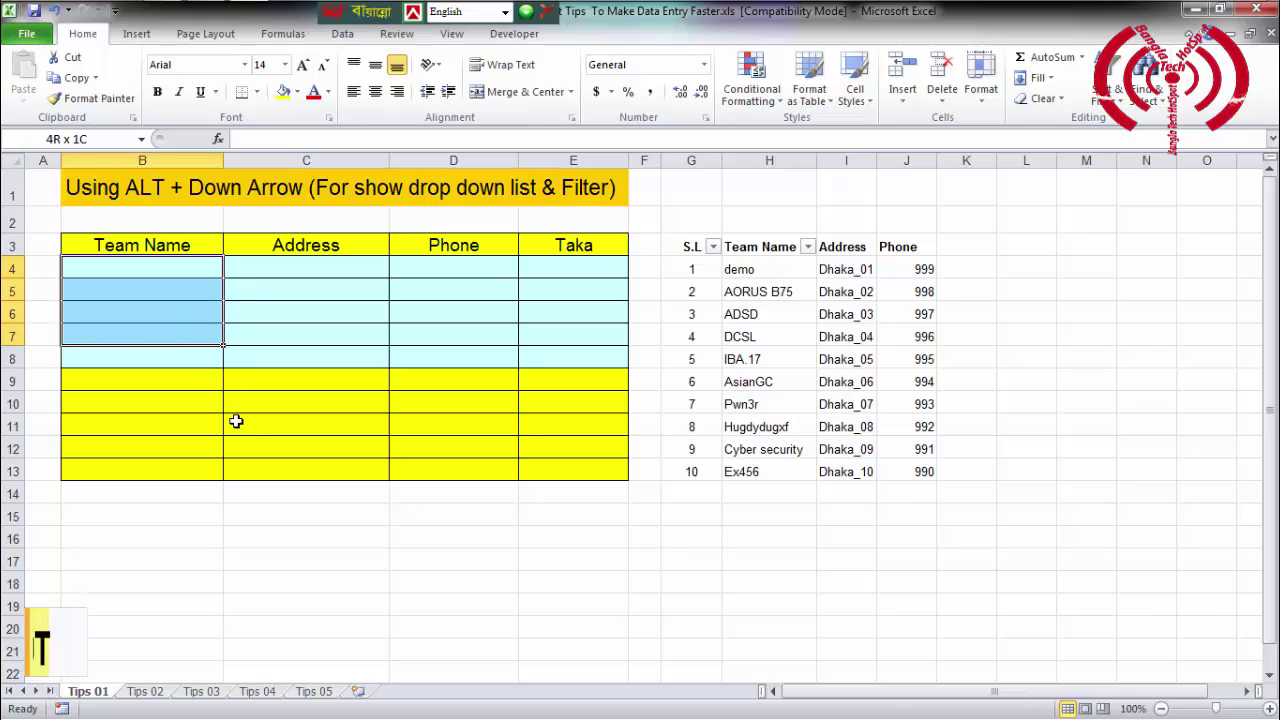
key(shift+Down)
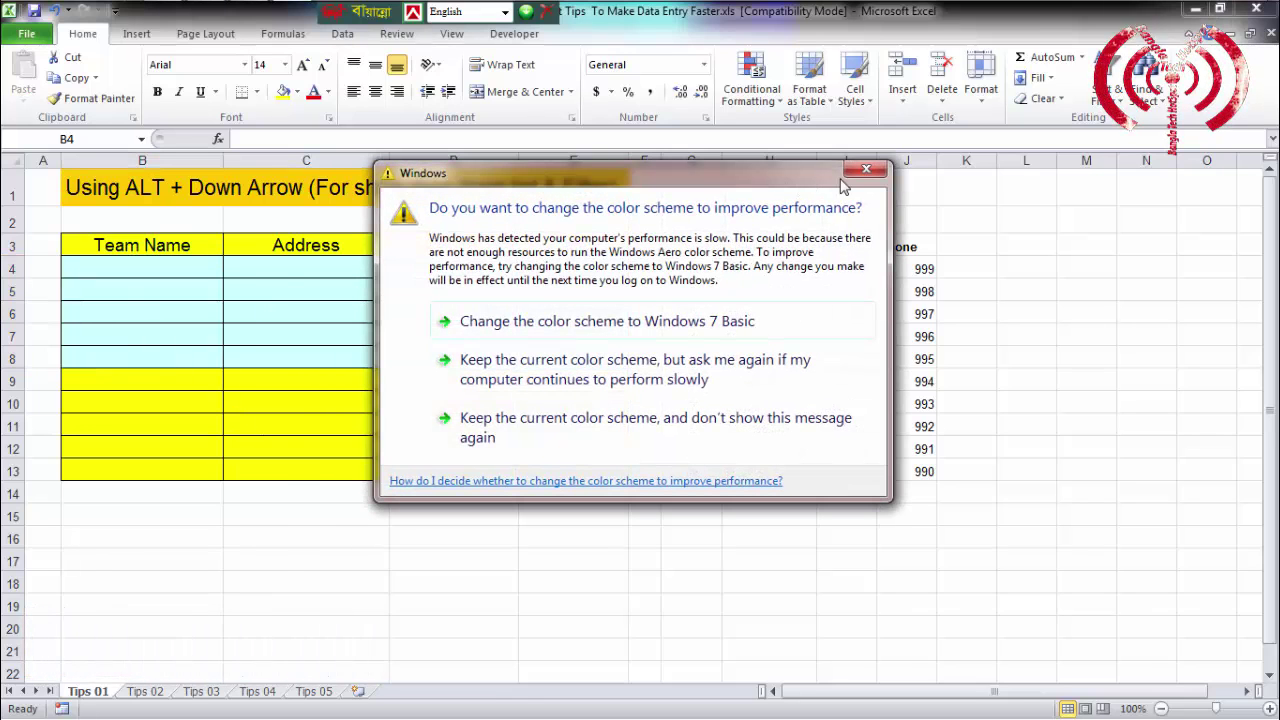
click(866, 169)
click(343, 34)
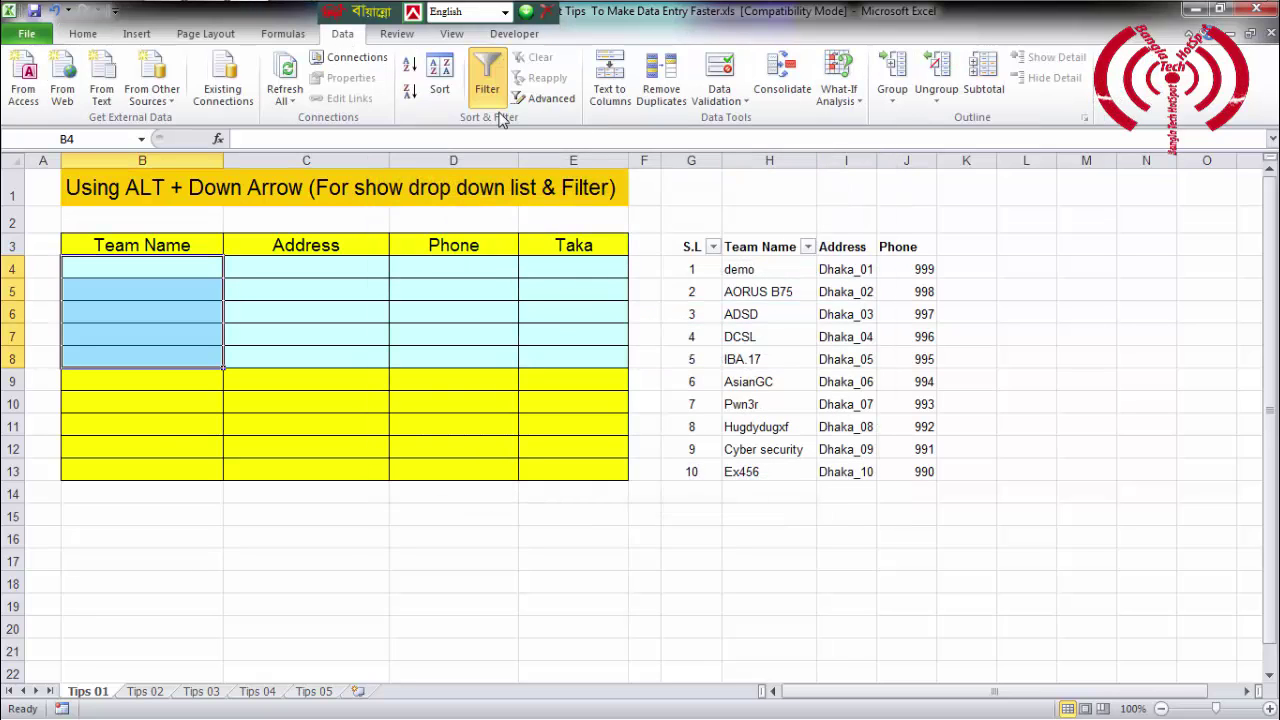
click(725, 100)
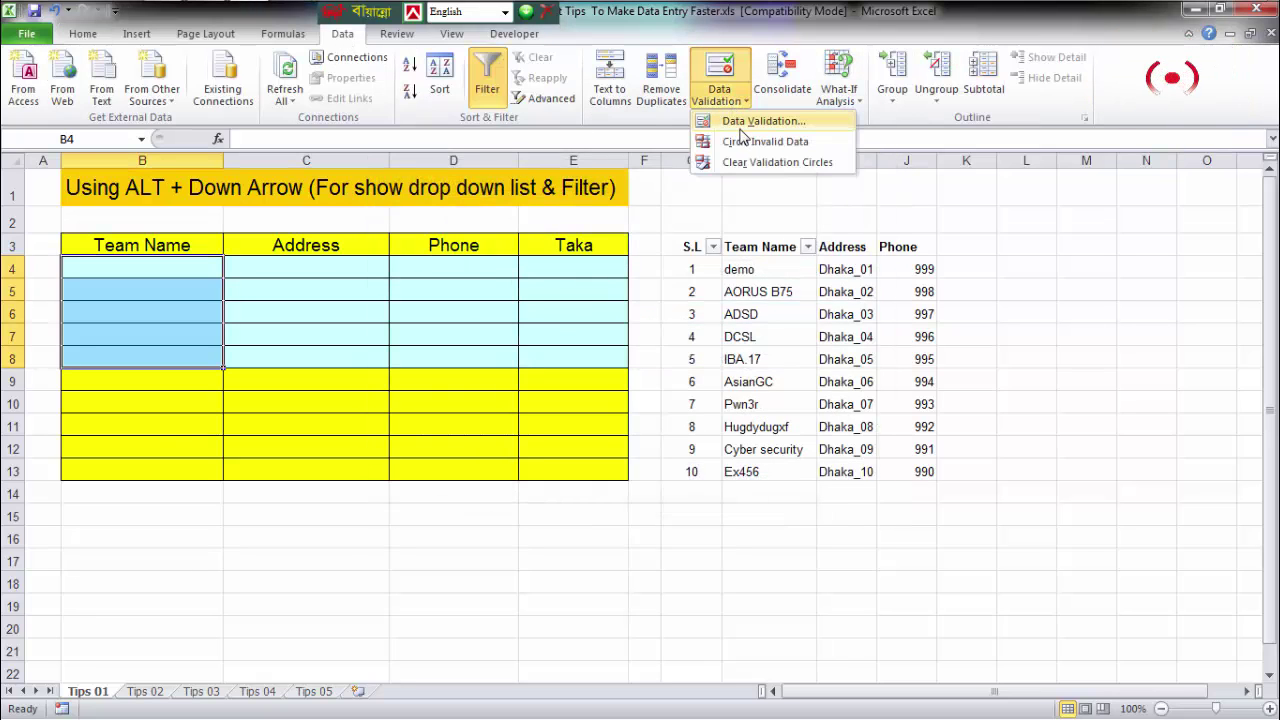
click(742, 124)
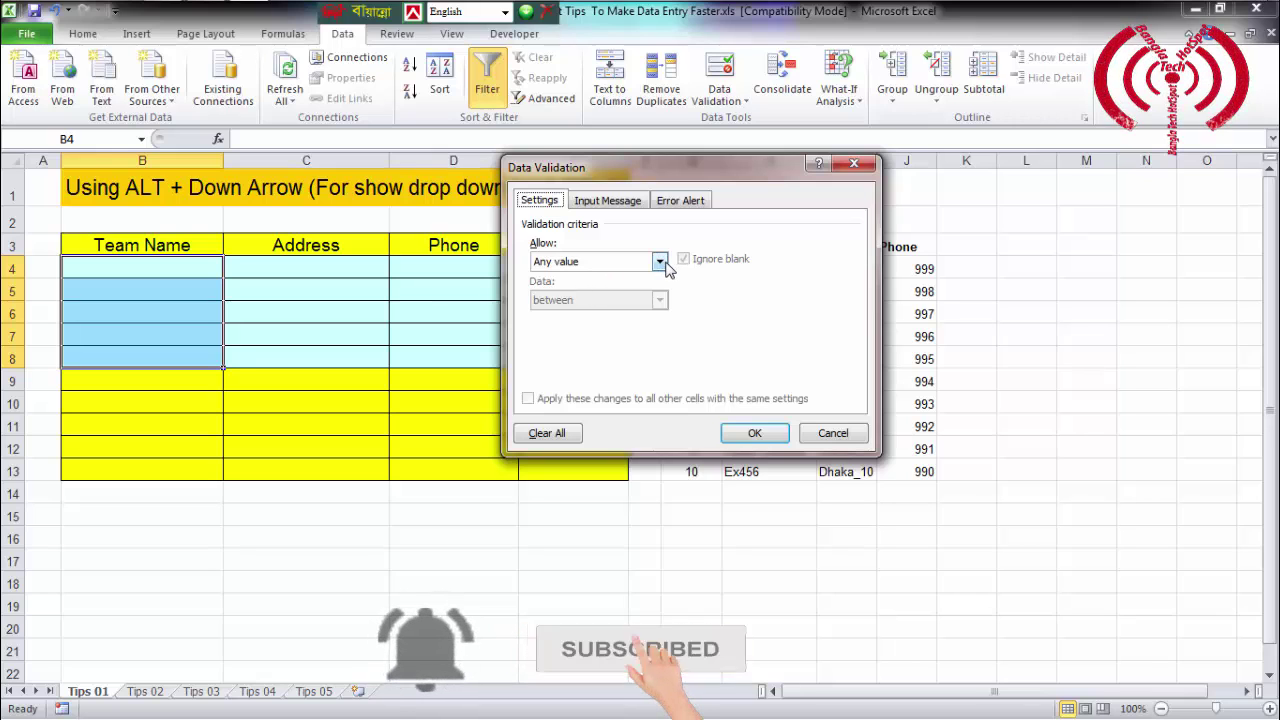
click(661, 262)
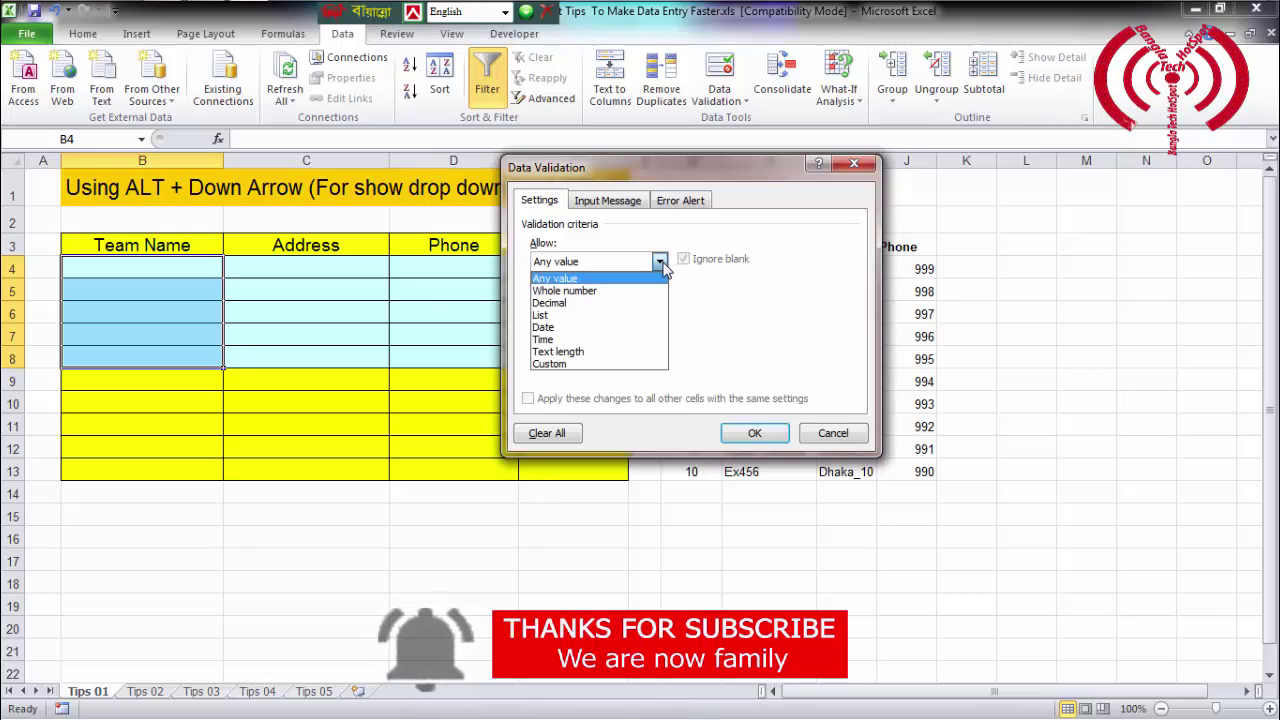
click(617, 316)
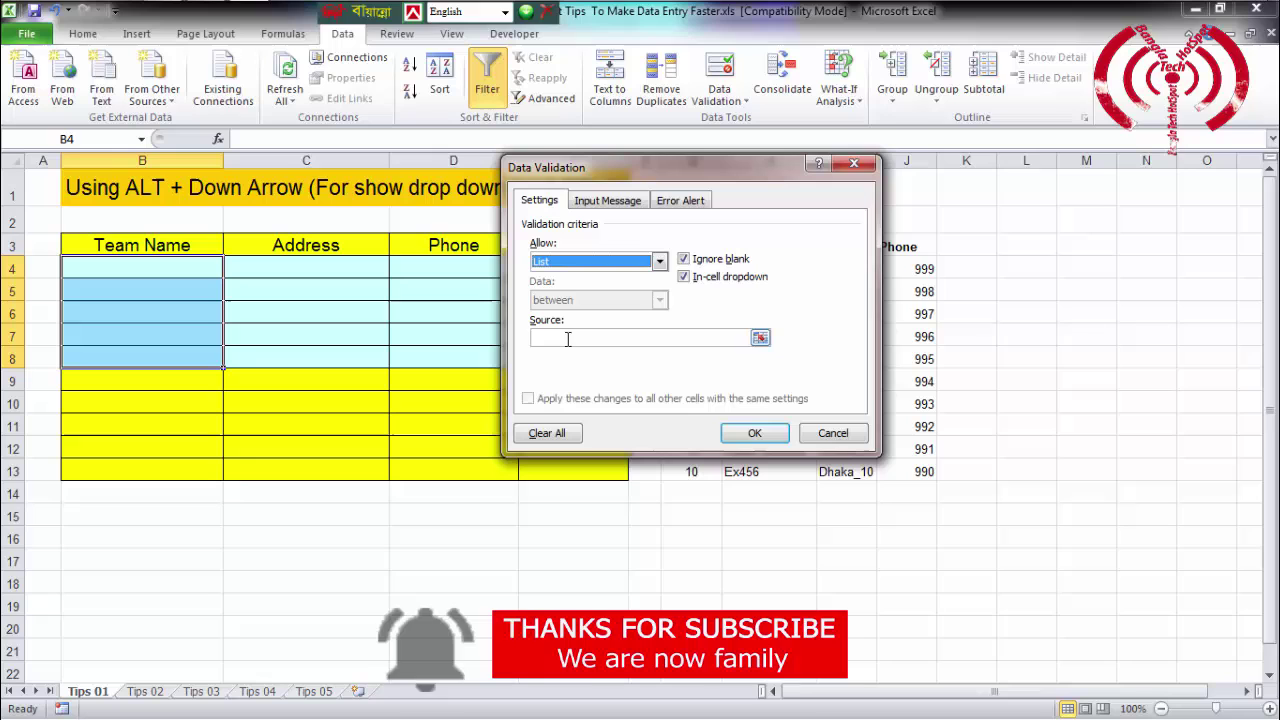
click(761, 338)
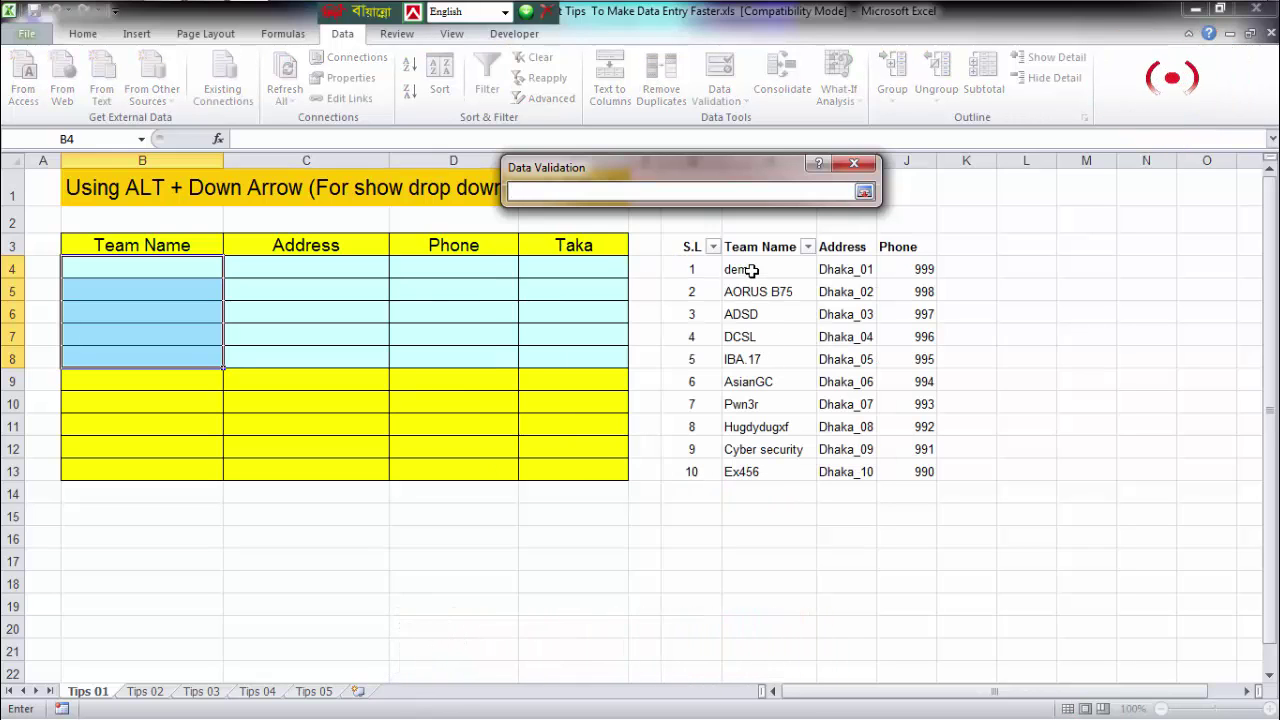
drag(750, 270, 763, 470)
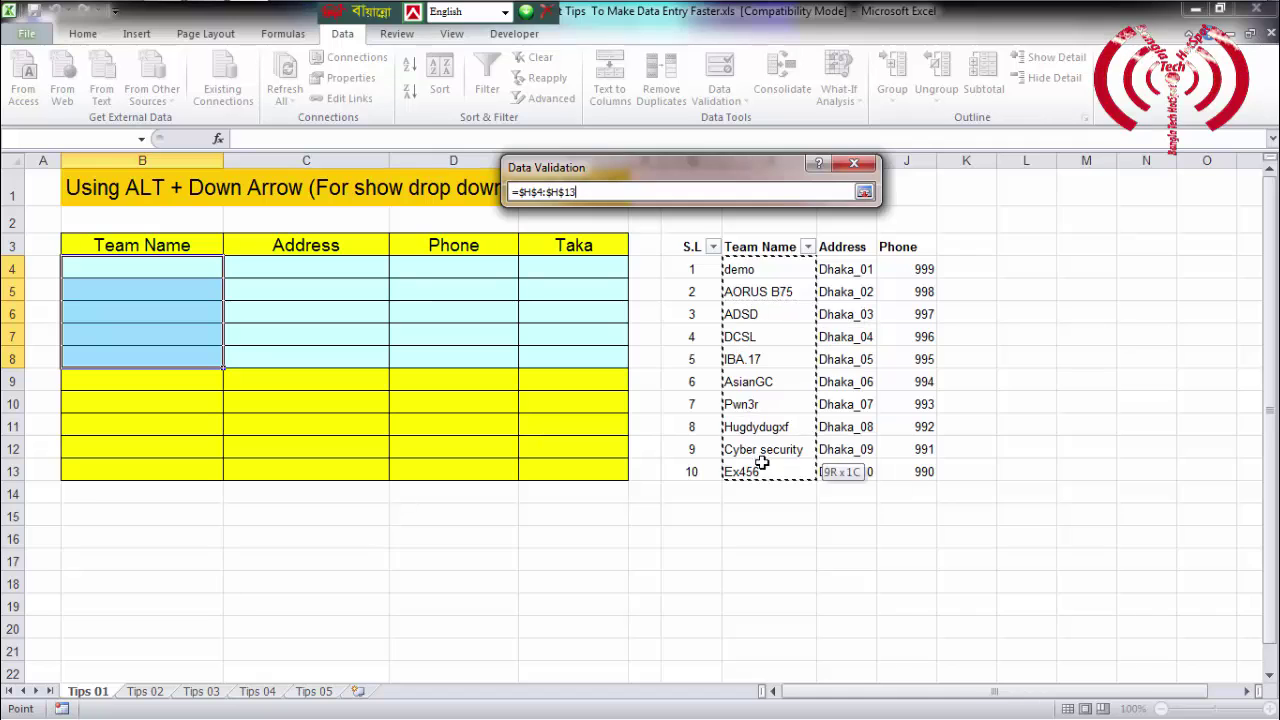
click(864, 191)
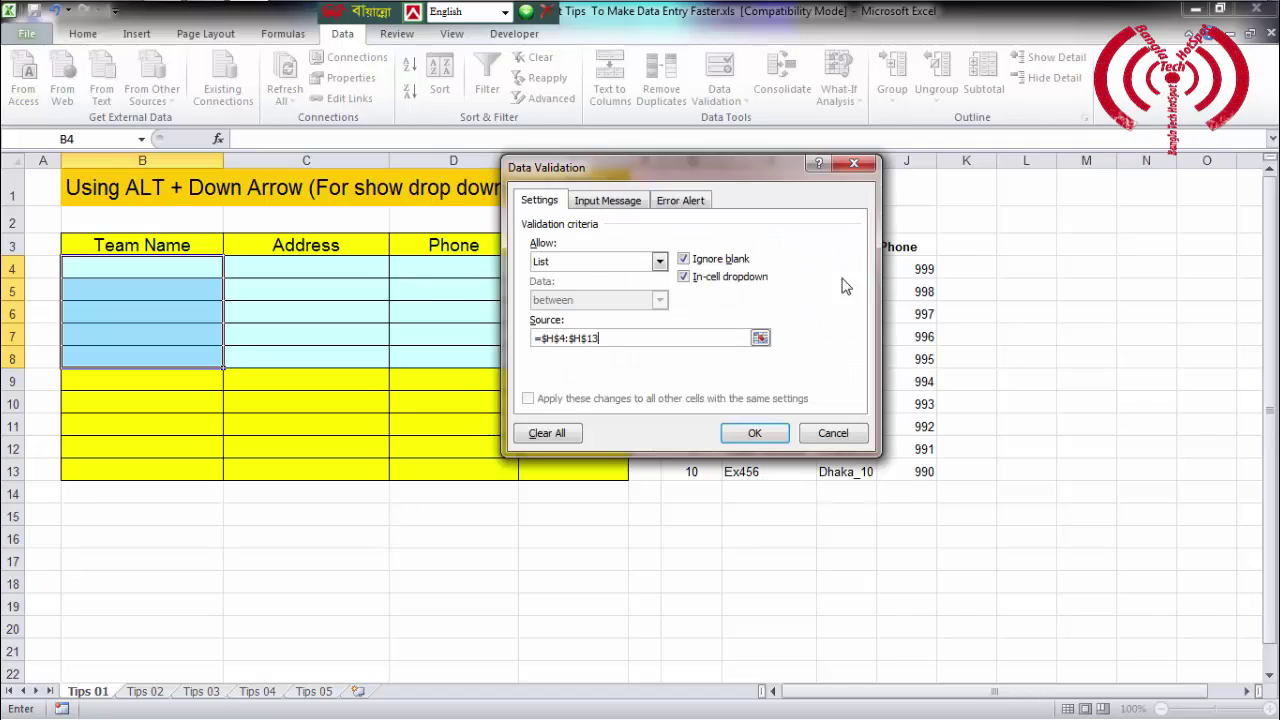
key(Return)
Pick IBA.17 from B6's team list, clear it again, then switch to the Tips 02 sheet
click(196, 303)
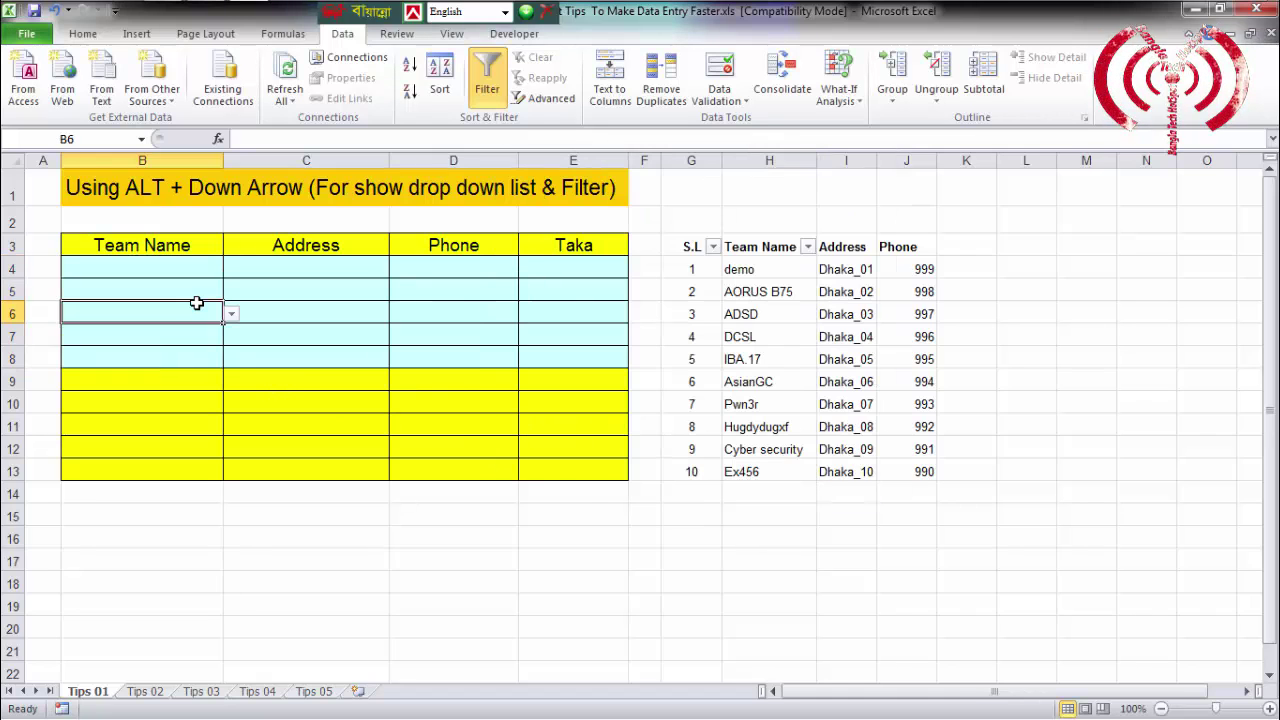
click(231, 314)
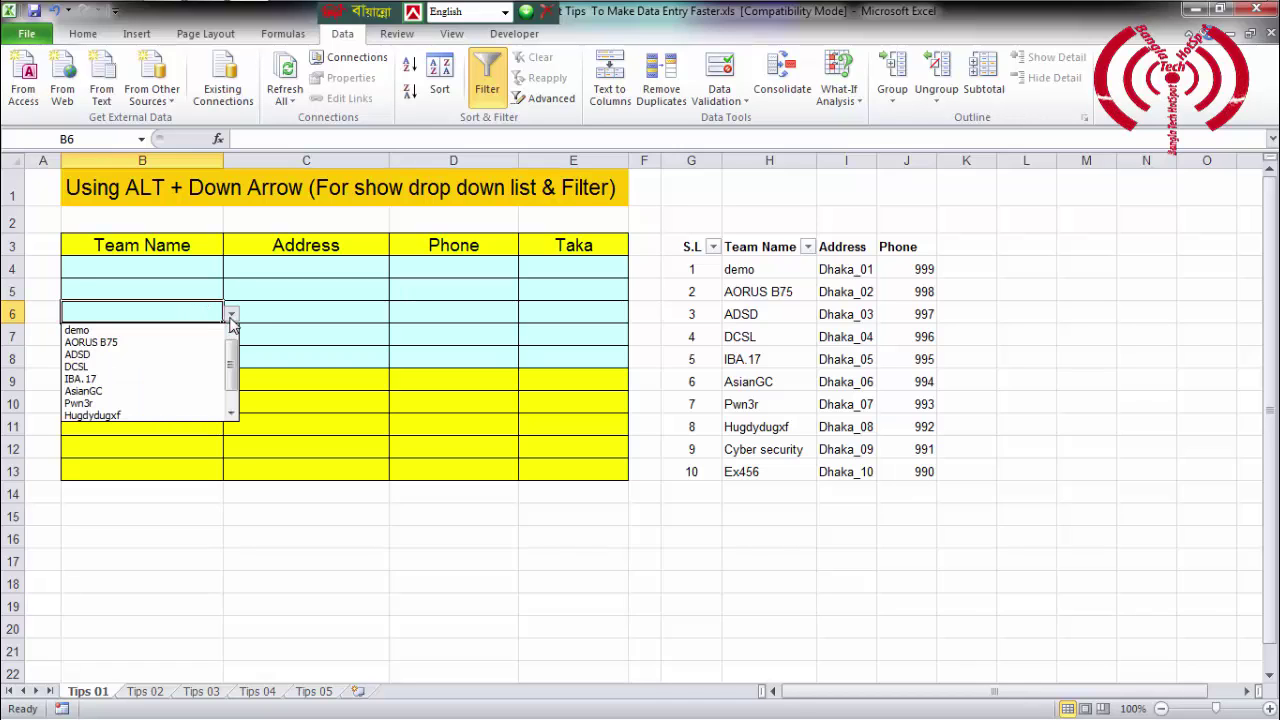
click(158, 379)
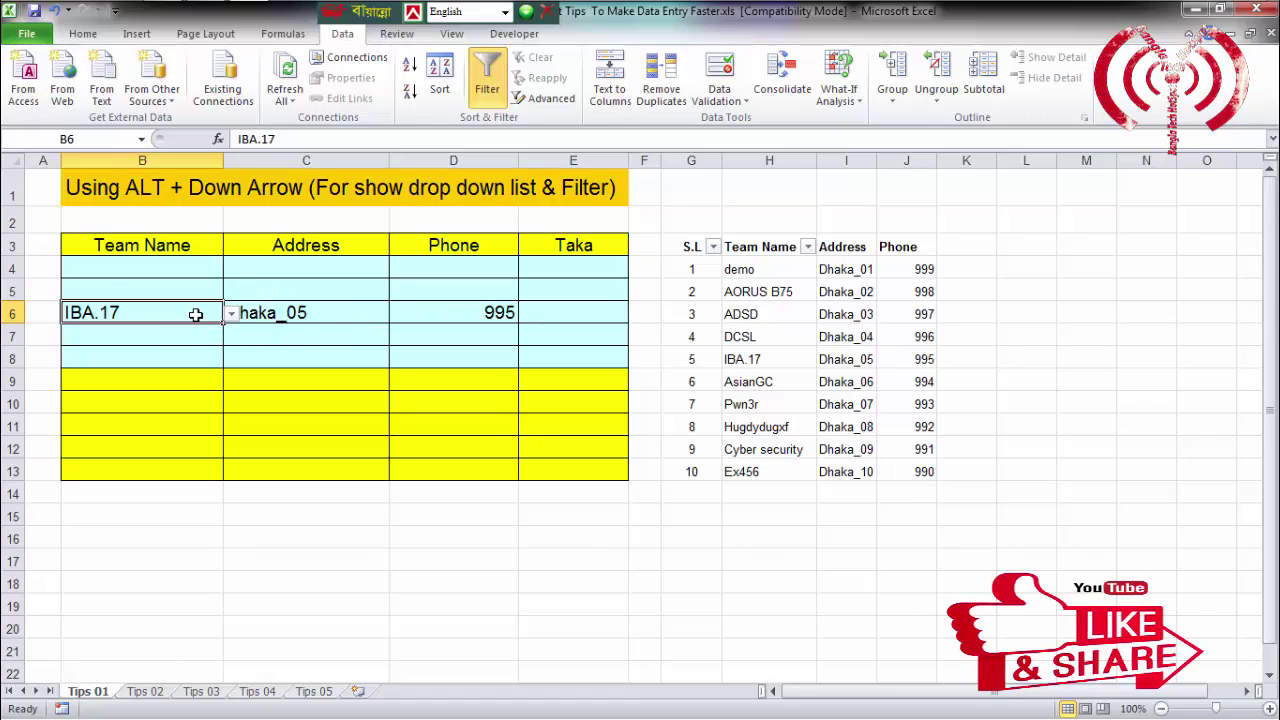
key(Delete)
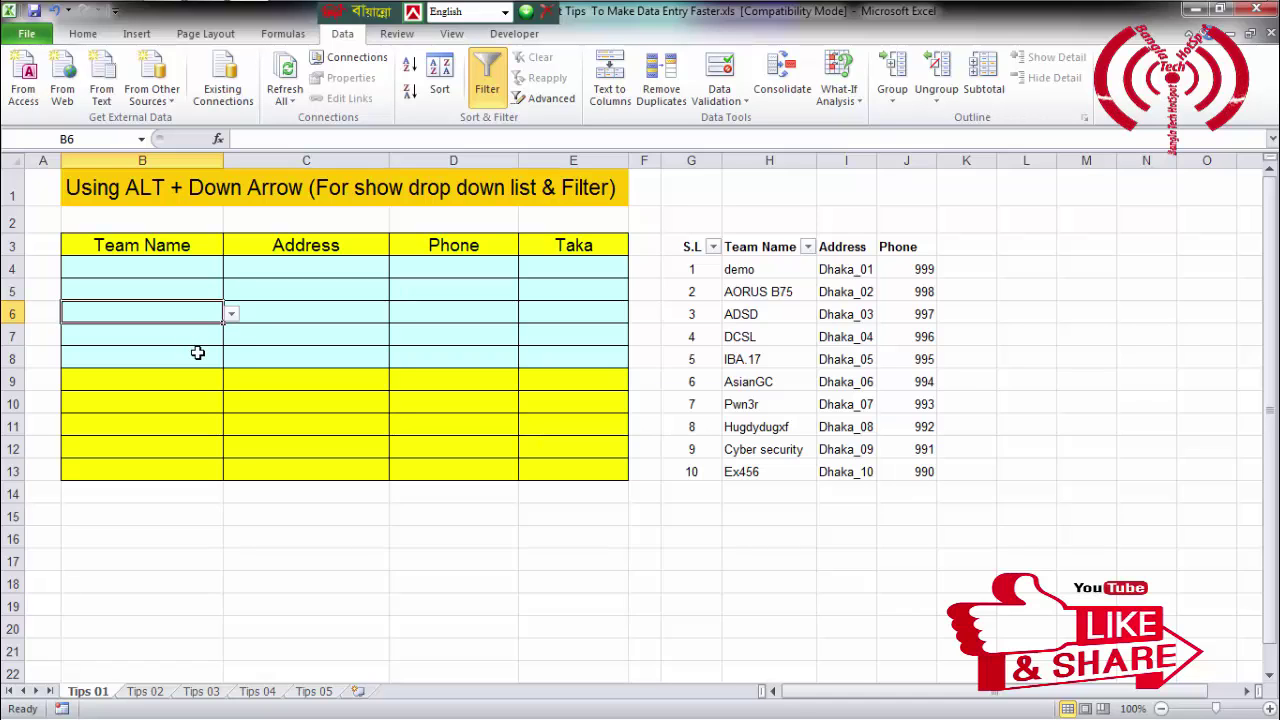
click(197, 357)
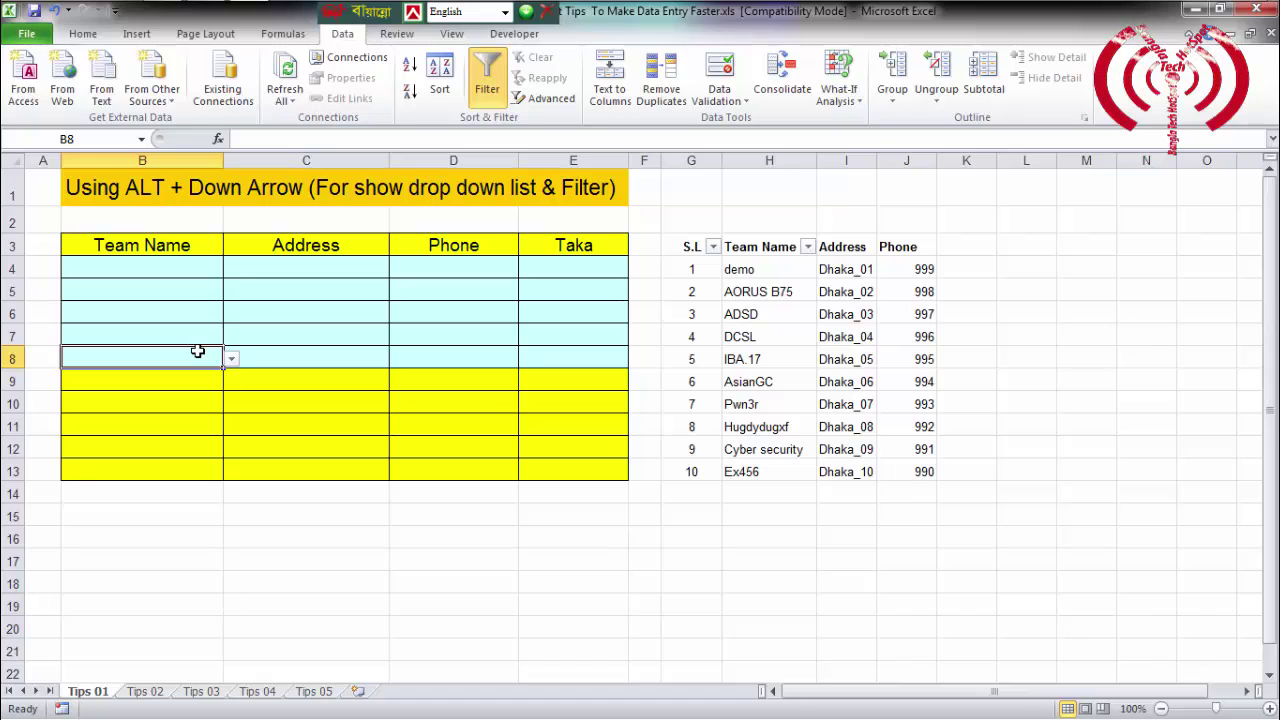
key(ctrl+Page_Down)
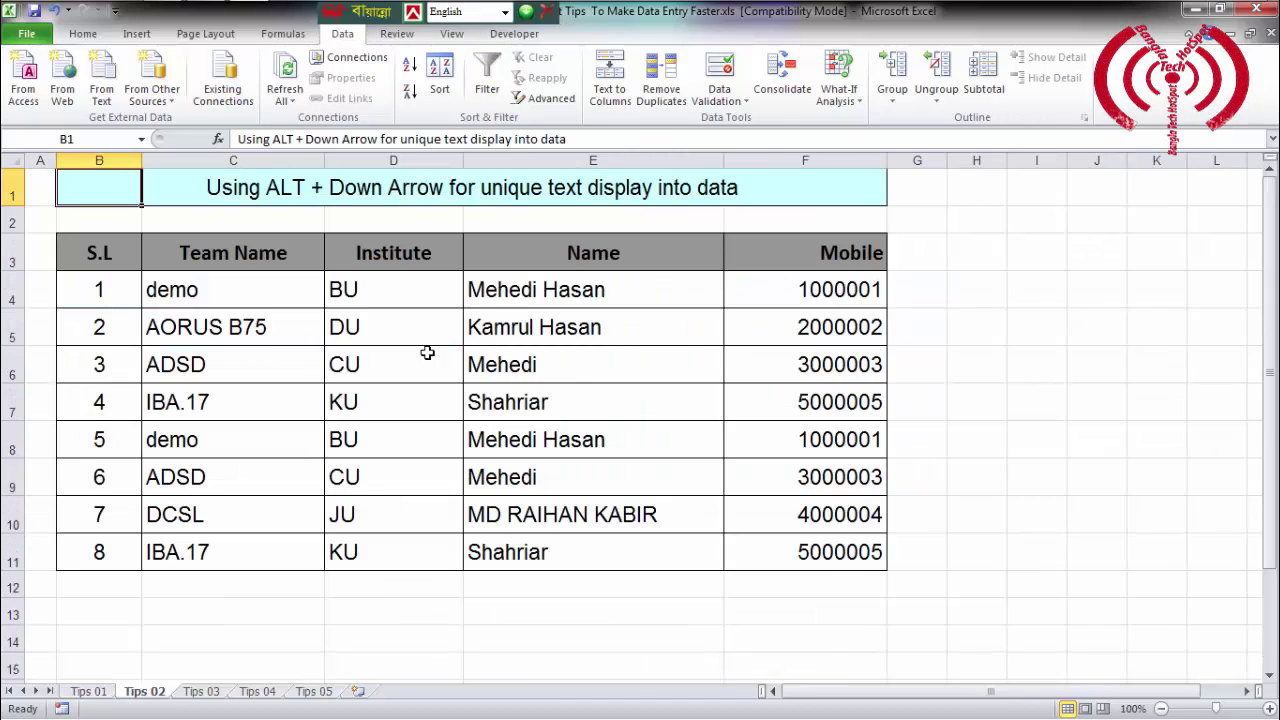
In E7, browse the column's unique names with Alt+Down and keep Shahriar
click(578, 403)
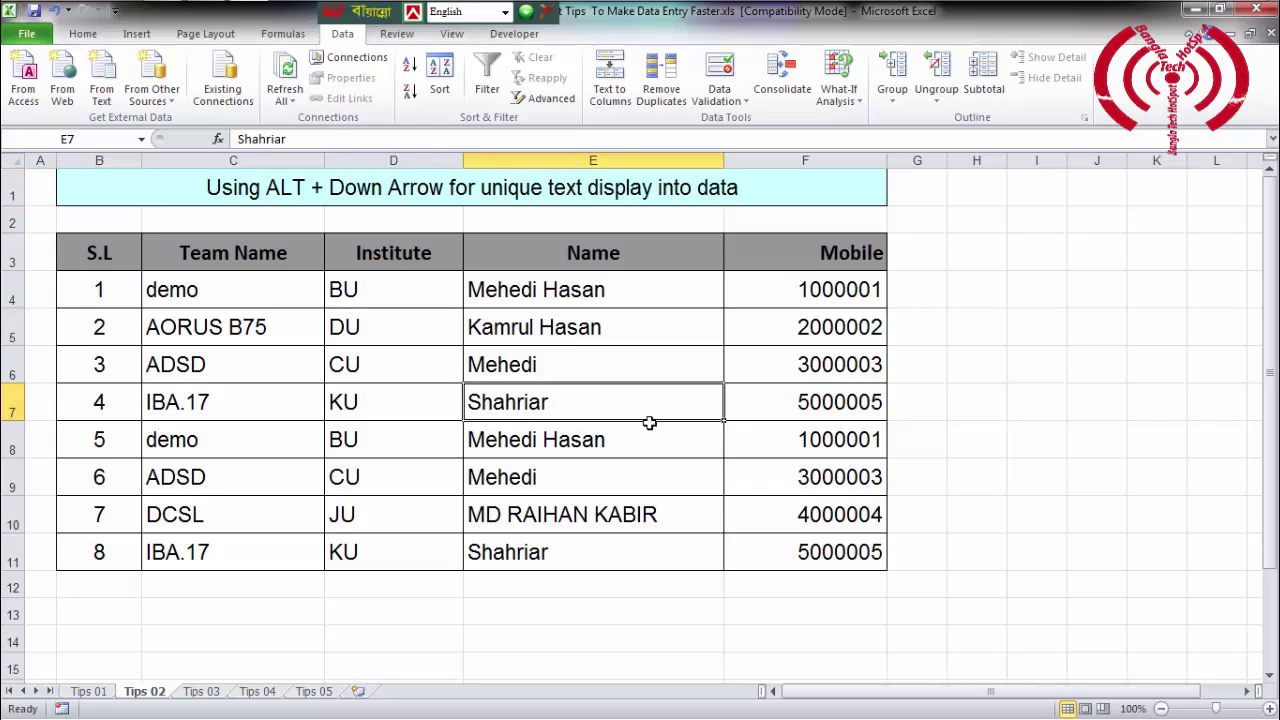
key(Up)
key(Up)
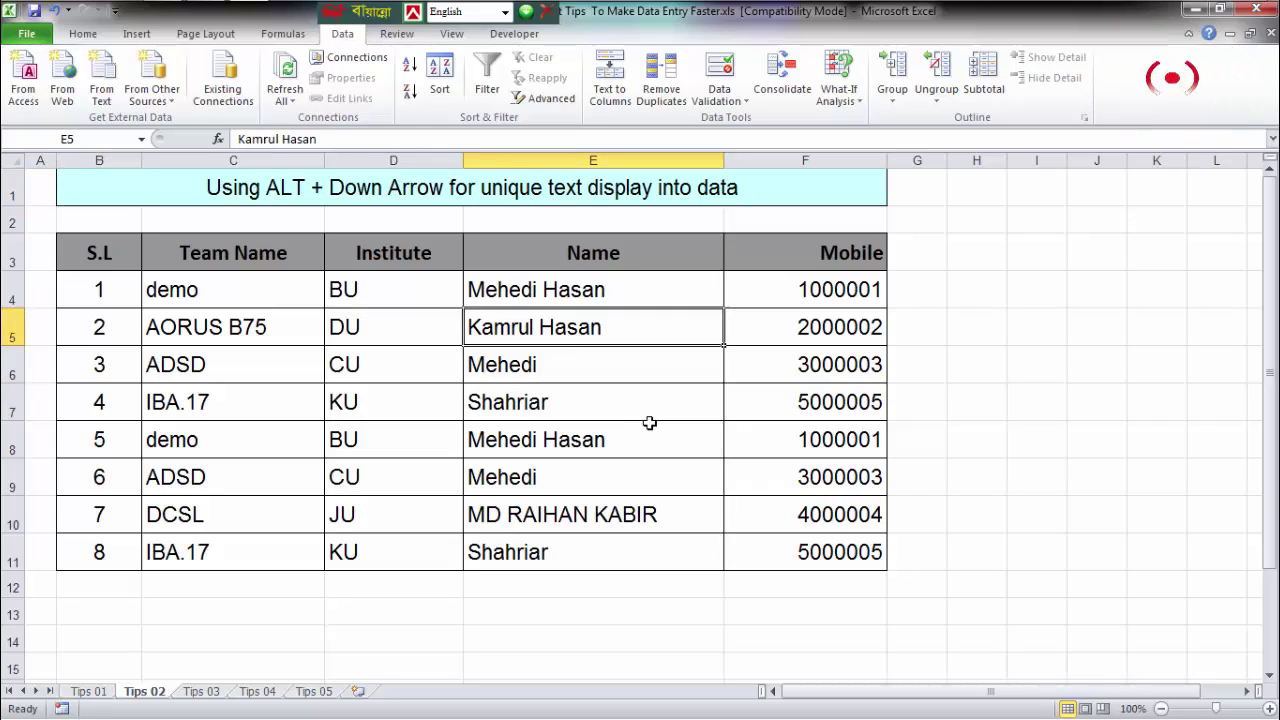
key(Up)
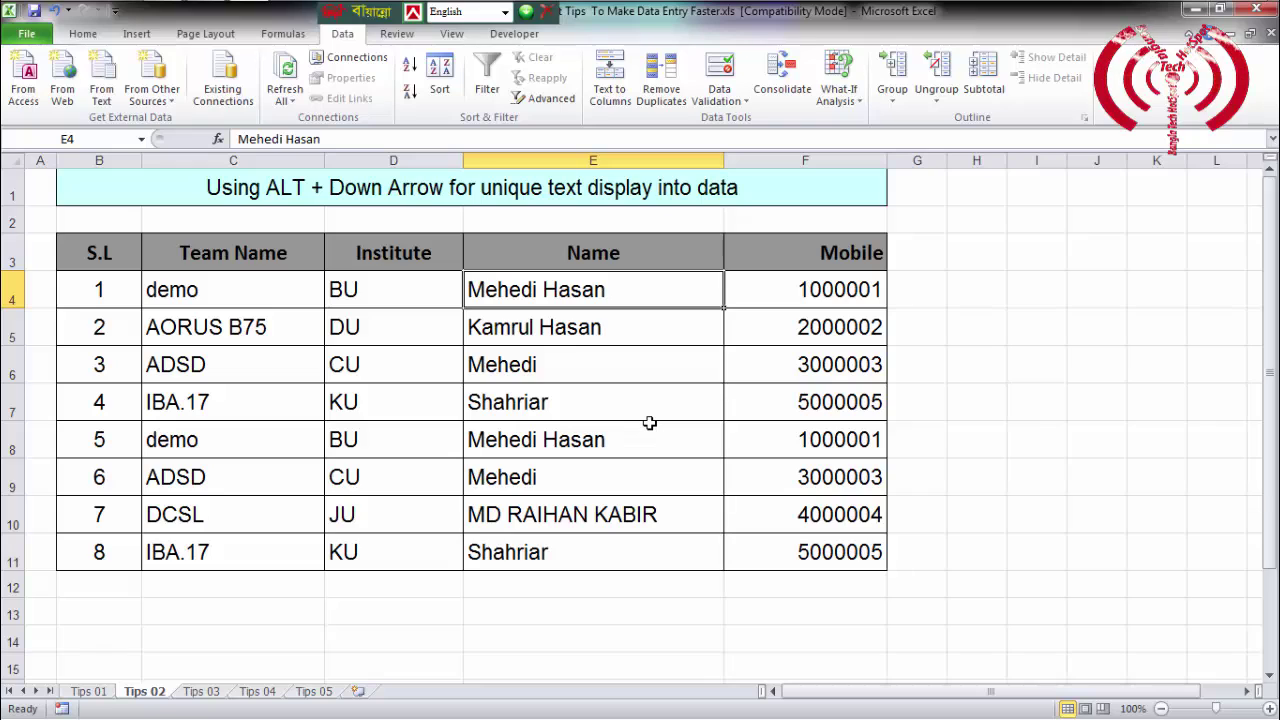
key(Down)
key(Down)
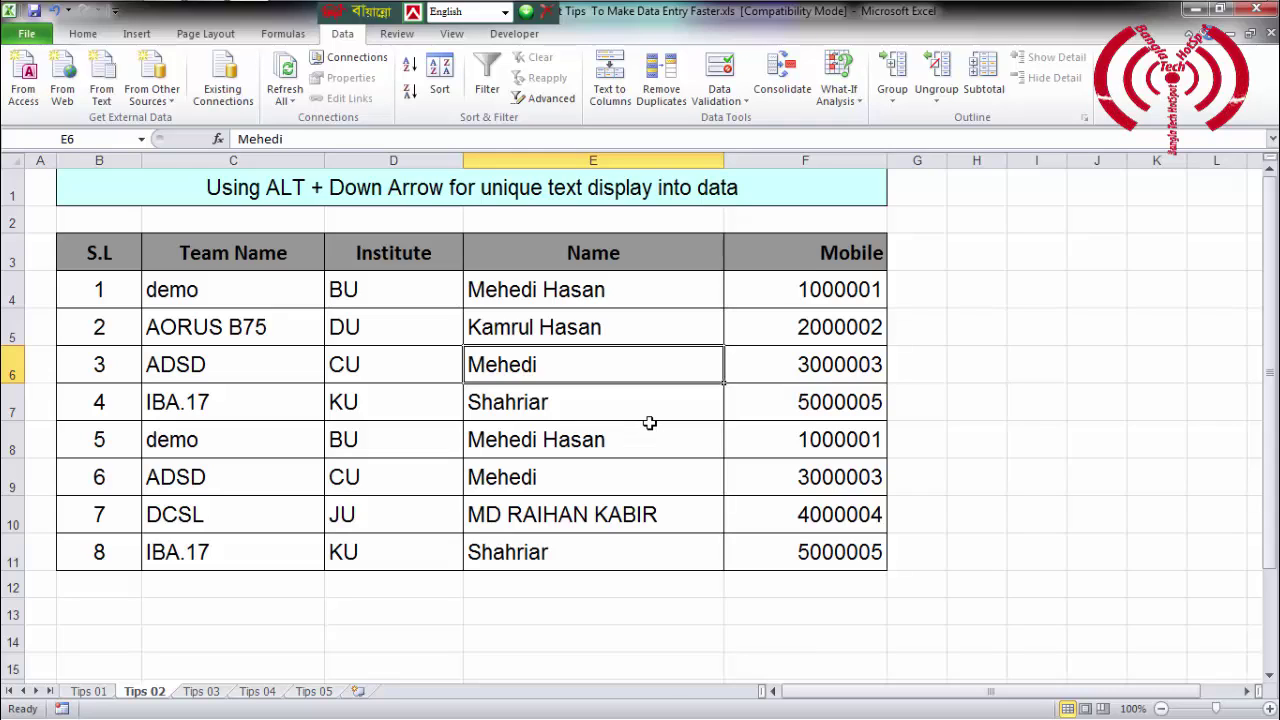
key(Down)
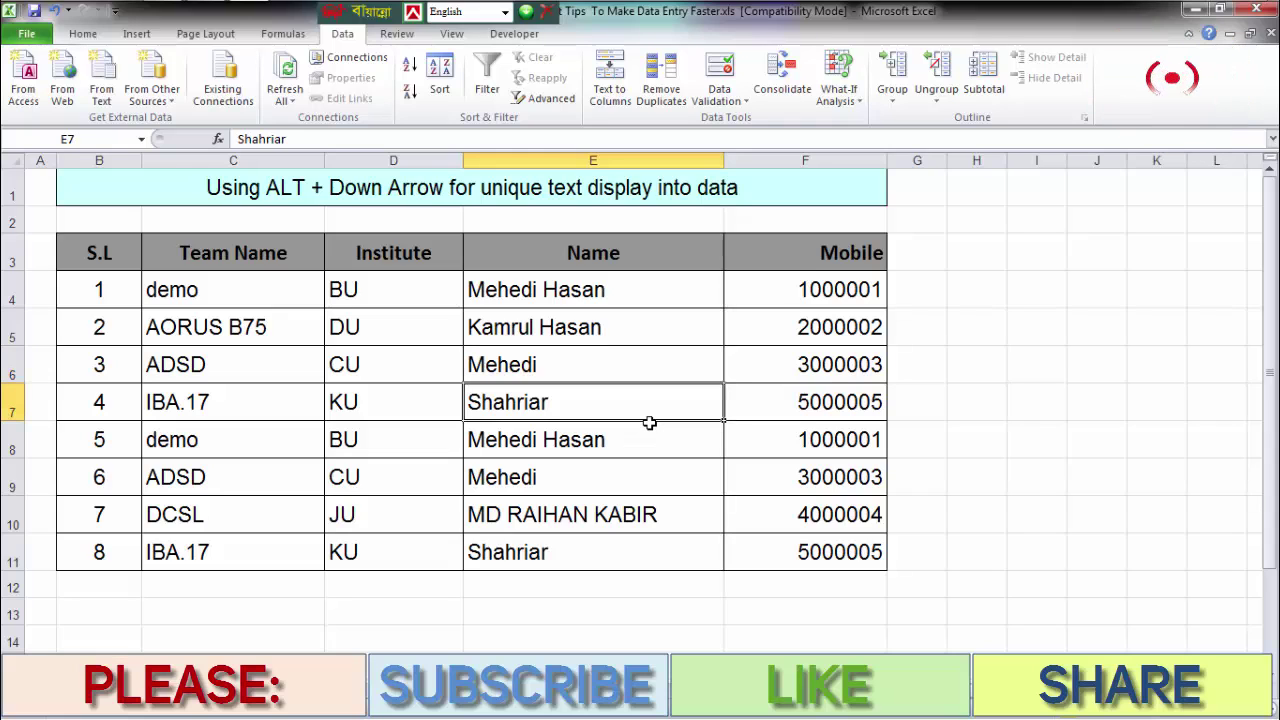
key(alt+Down)
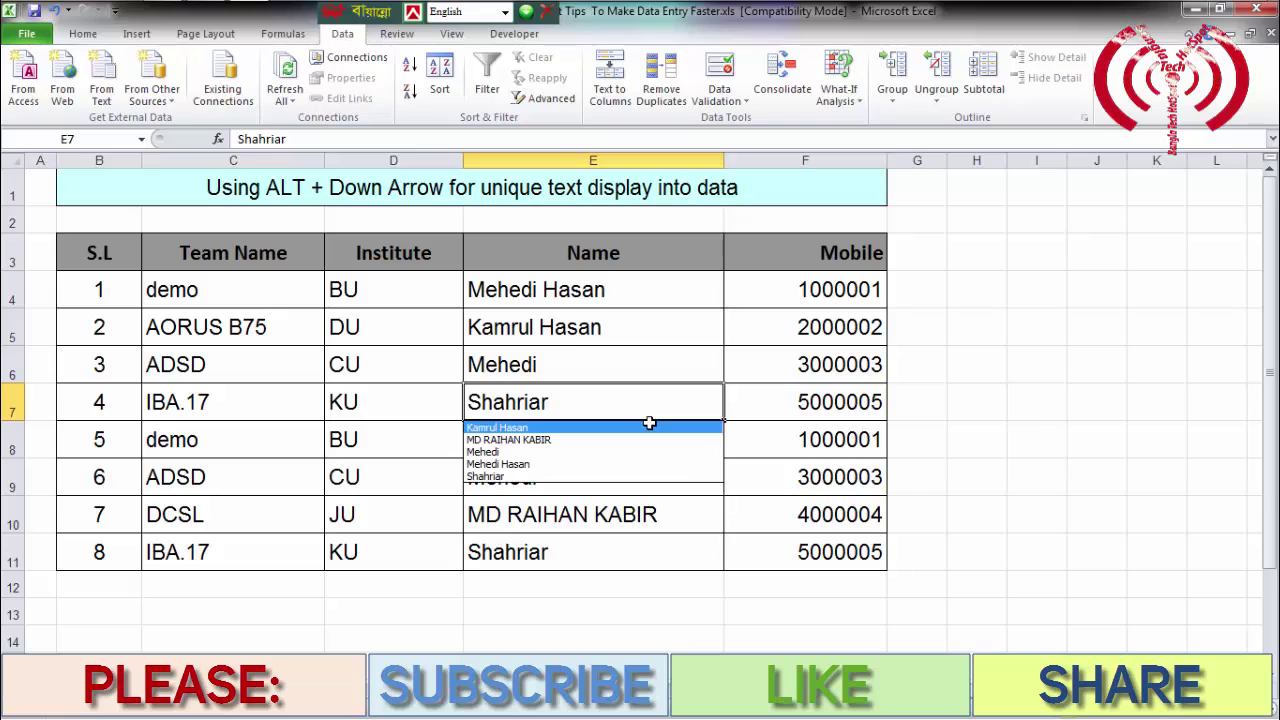
key(Down)
key(Down)
key(Down)
key(Down)
key(Up)
key(Up)
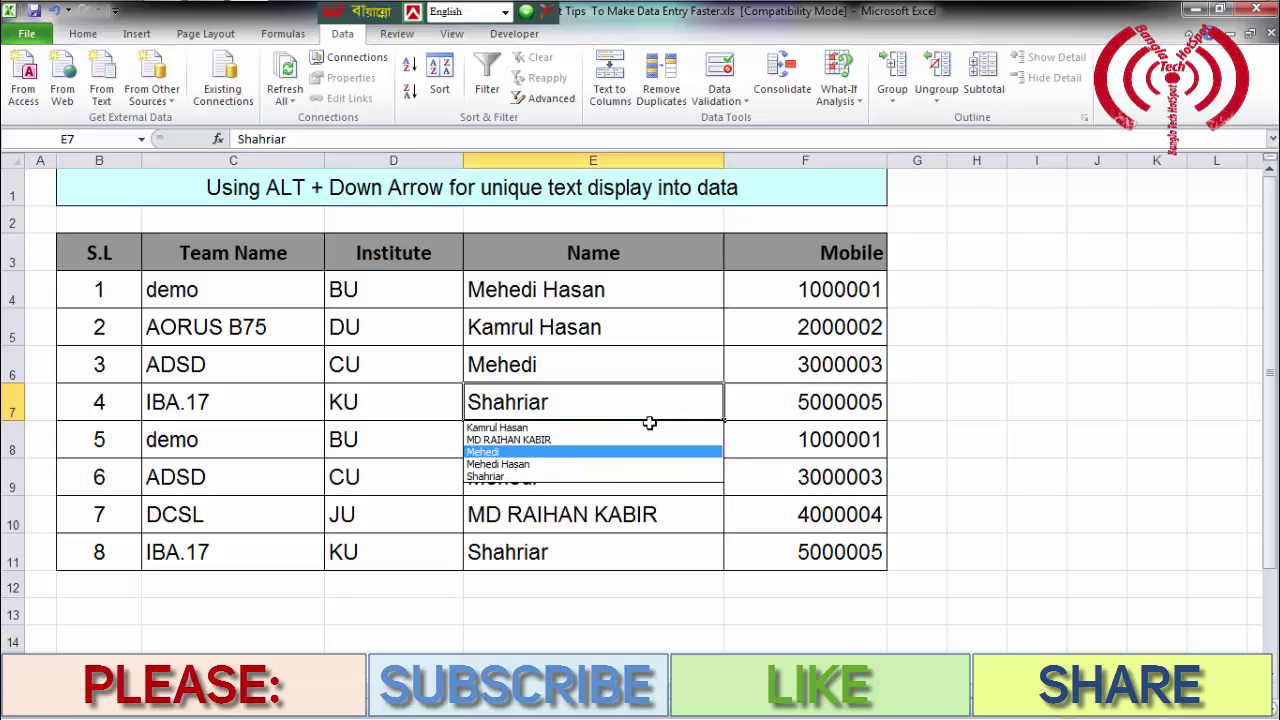
key(Up)
key(Up)
key(Down)
key(Down)
key(Down)
key(Down)
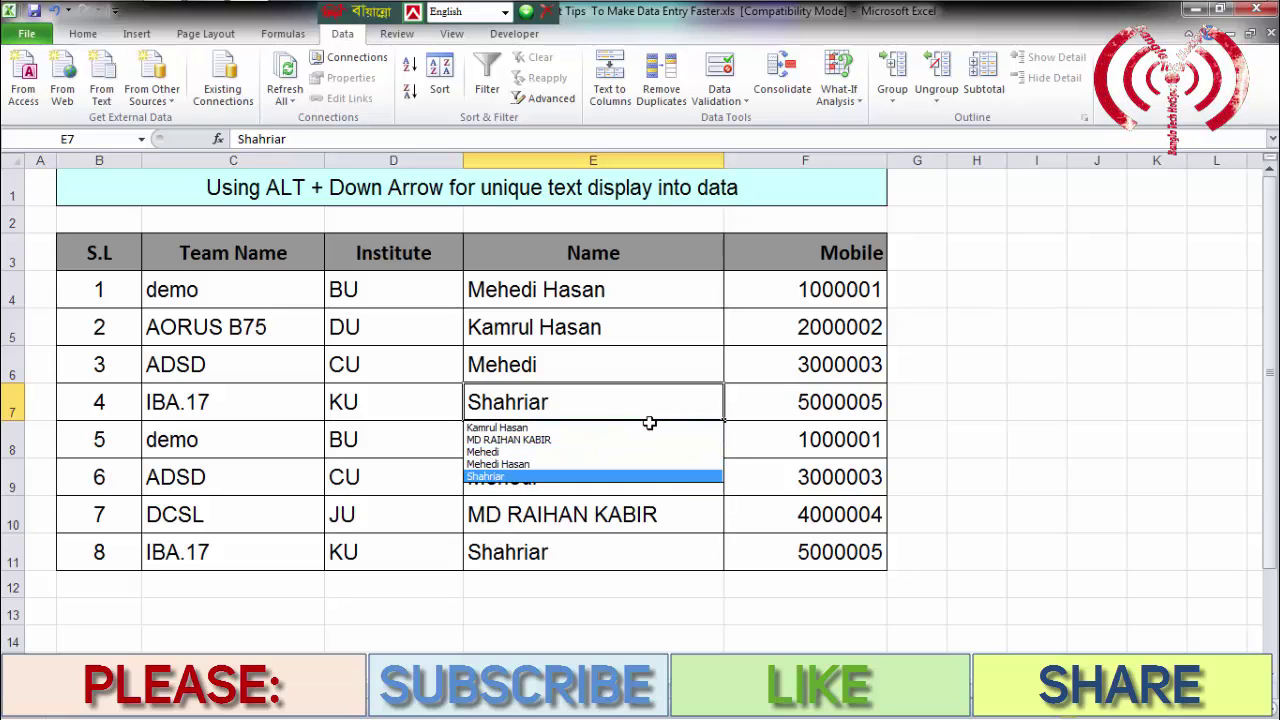
key(Up)
key(Up)
key(Up)
key(Up)
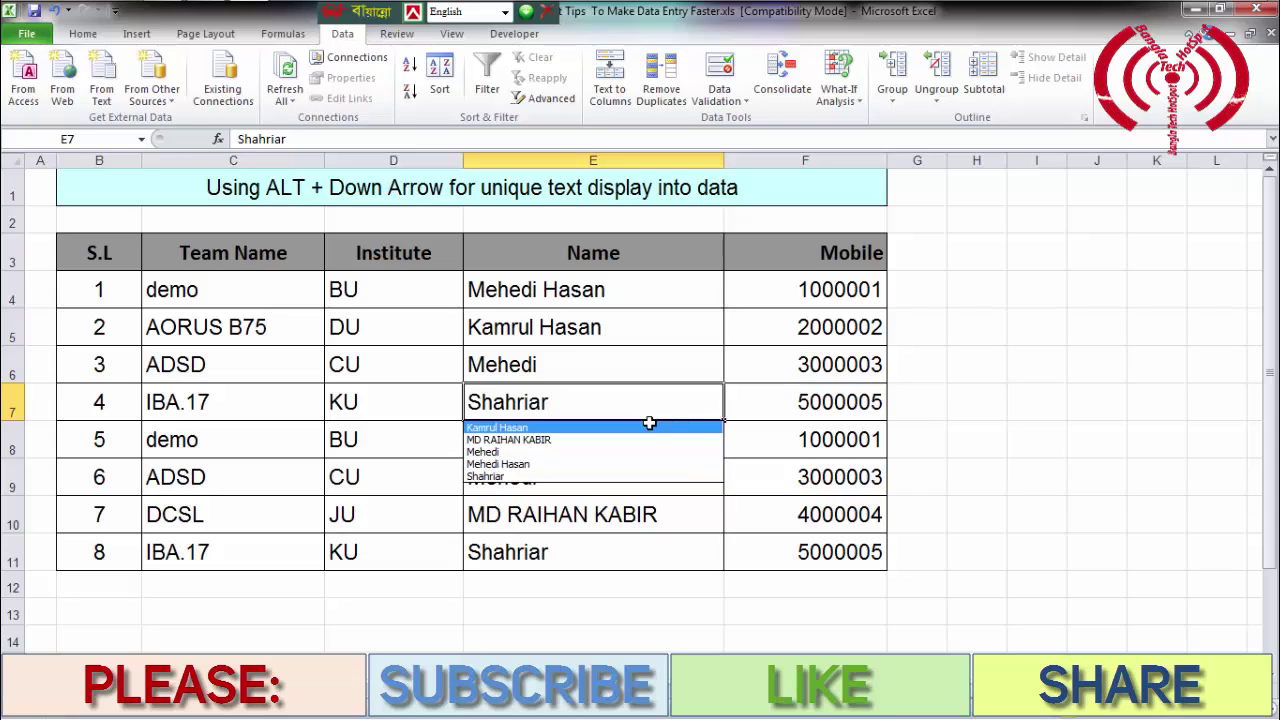
key(Escape)
Move along row 7 to C7 and show the existing team names list
key(Tab)
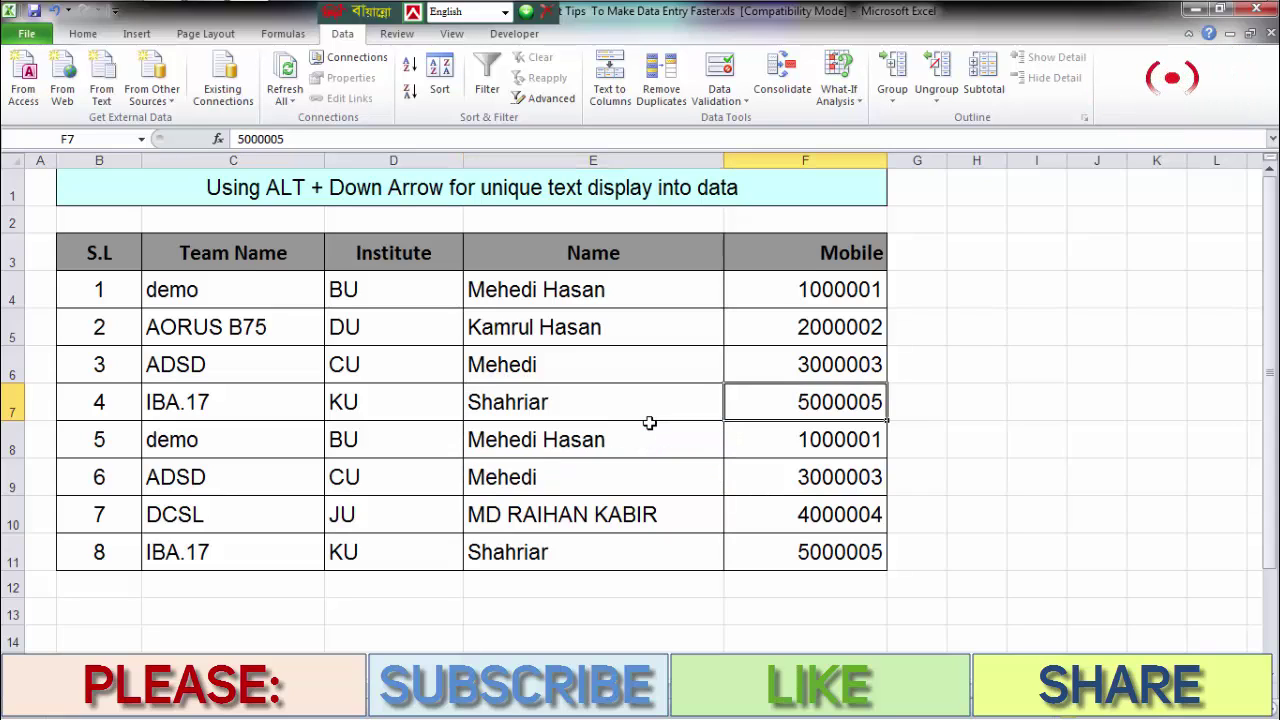
key(Left)
key(Left)
key(Left)
key(Right)
key(Right)
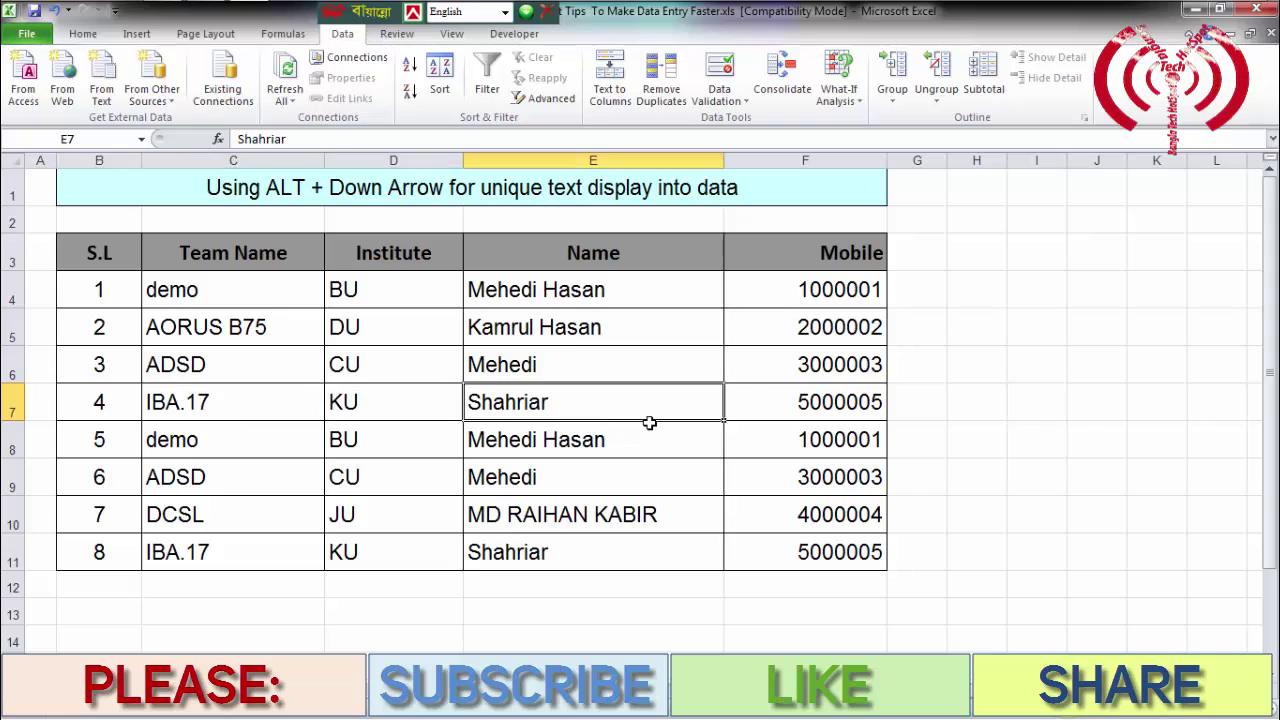
key(Right)
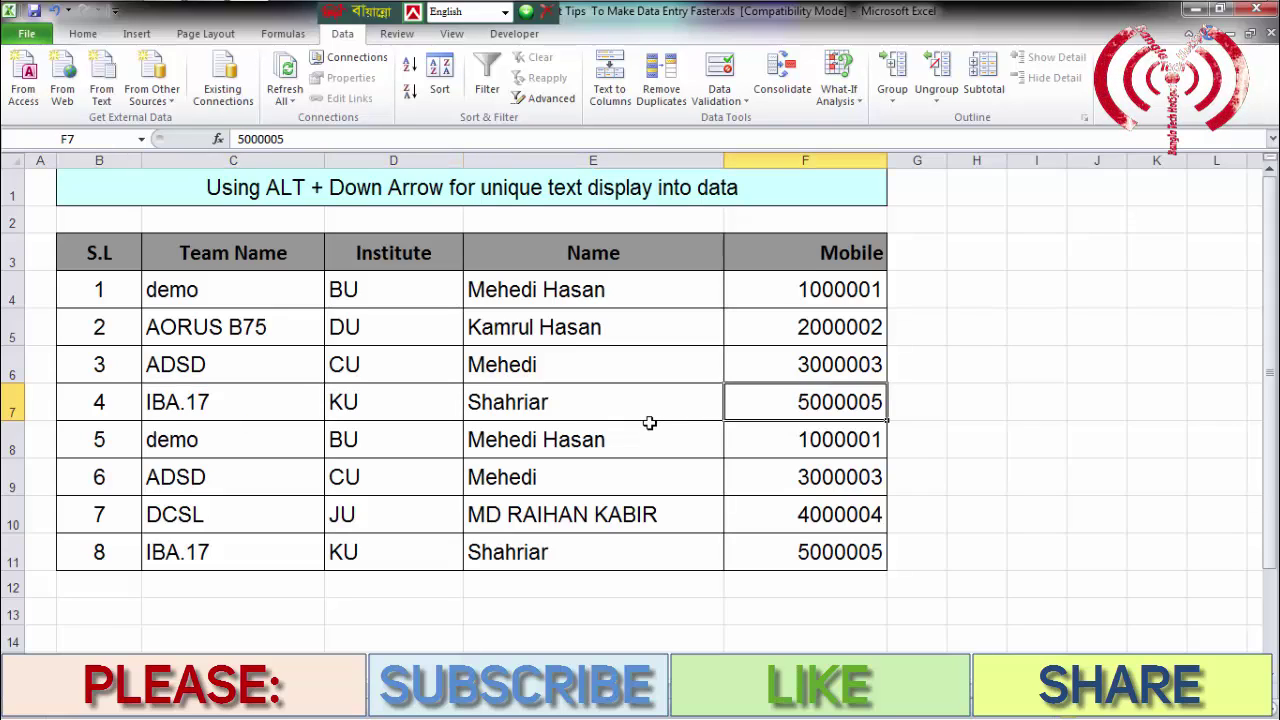
key(Left)
key(Left)
key(Left)
key(alt+Down)
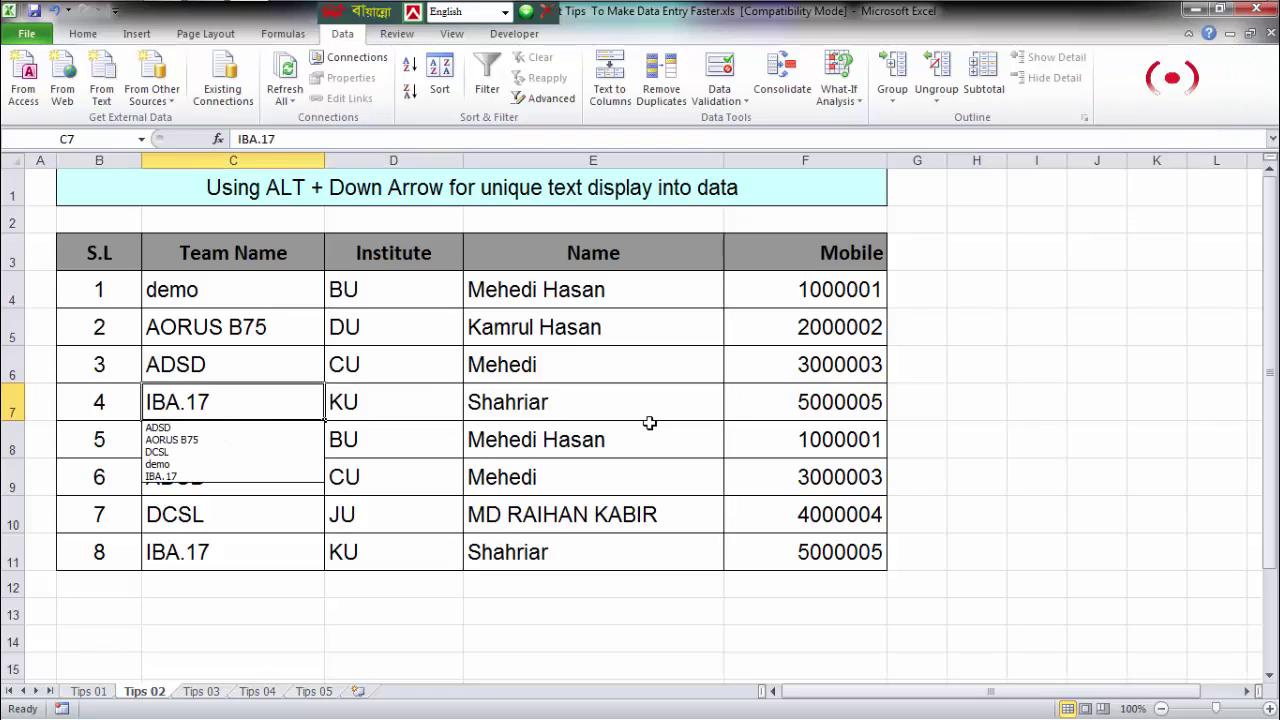
Browse C7's team list, close it unchanged, and switch to the Tips 03 sheet
key(Down)
key(Down)
key(Down)
key(Down)
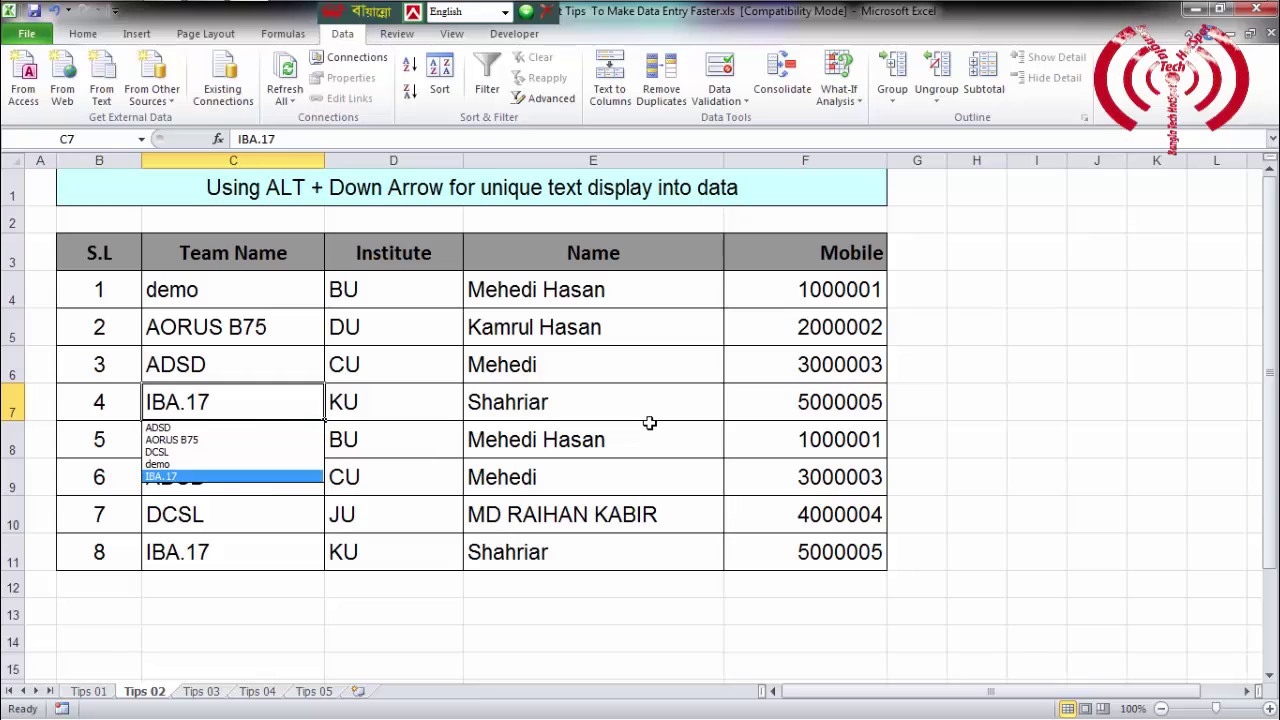
key(Up)
key(Up)
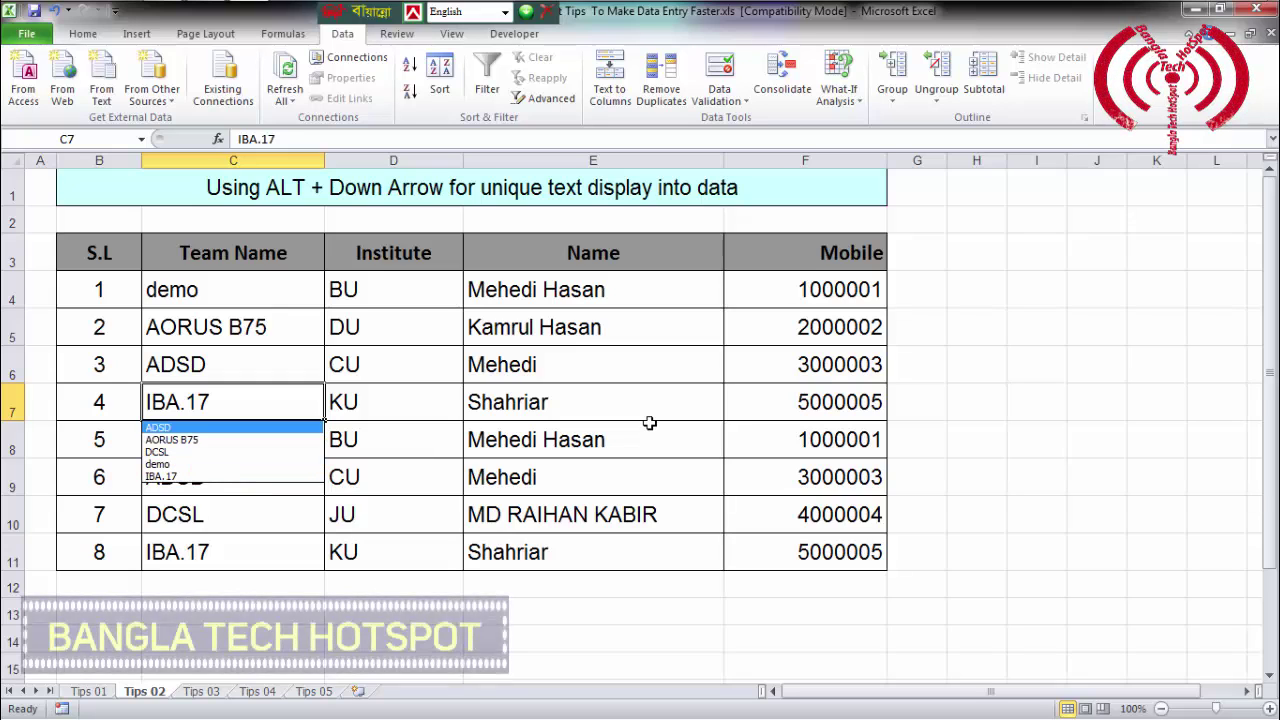
key(Escape)
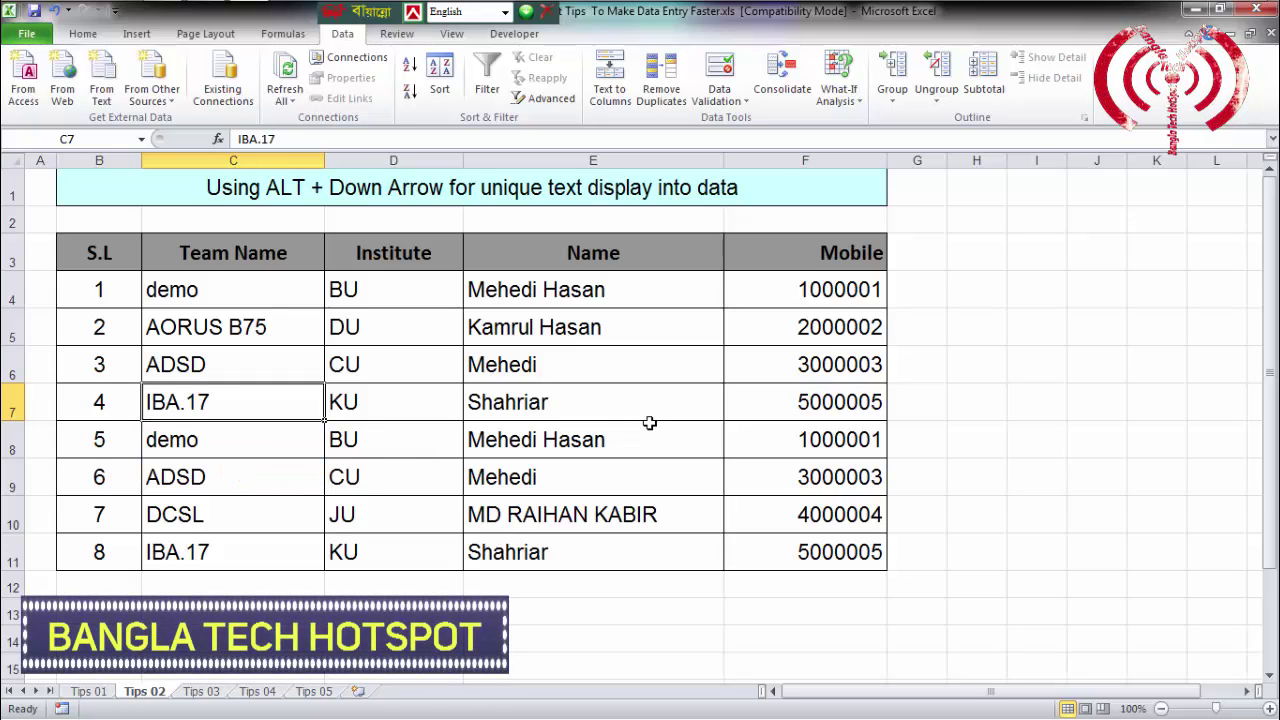
key(ctrl+Page_Down)
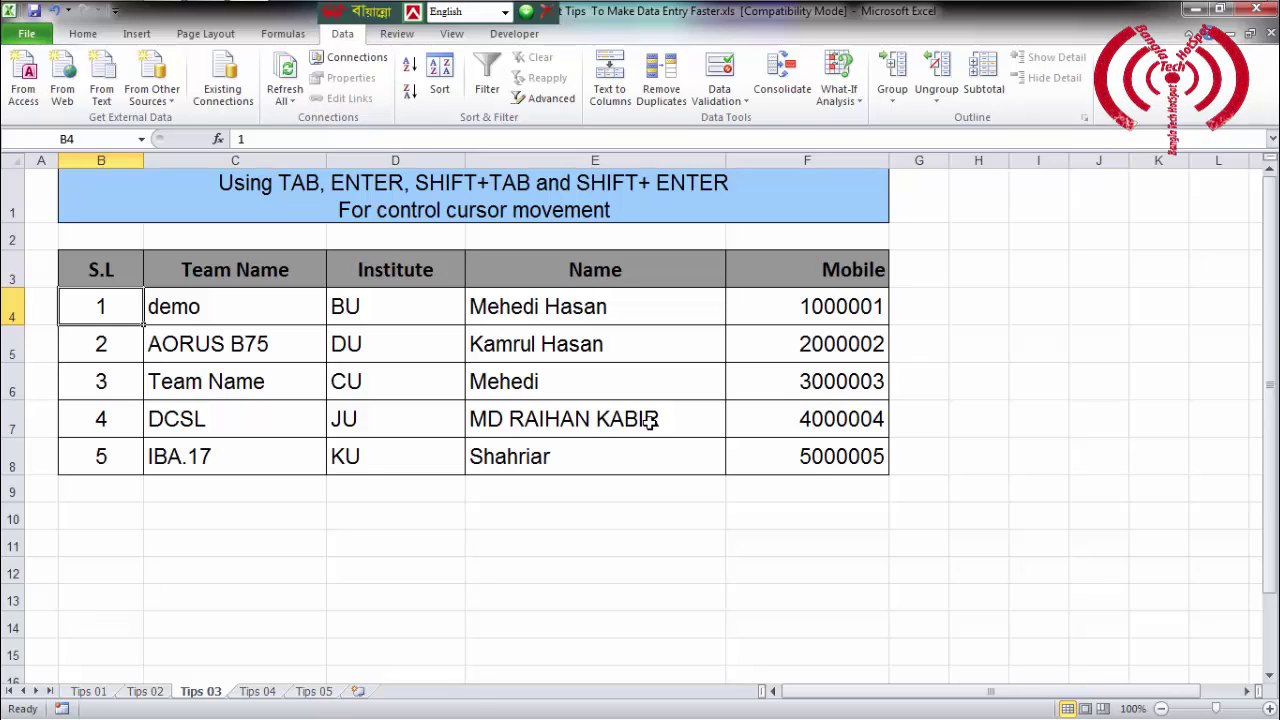
Move through Tips 03 with Tab, Enter and Shift+Tab, then Shift+Enter back to B4
key(Tab)
key(Return)
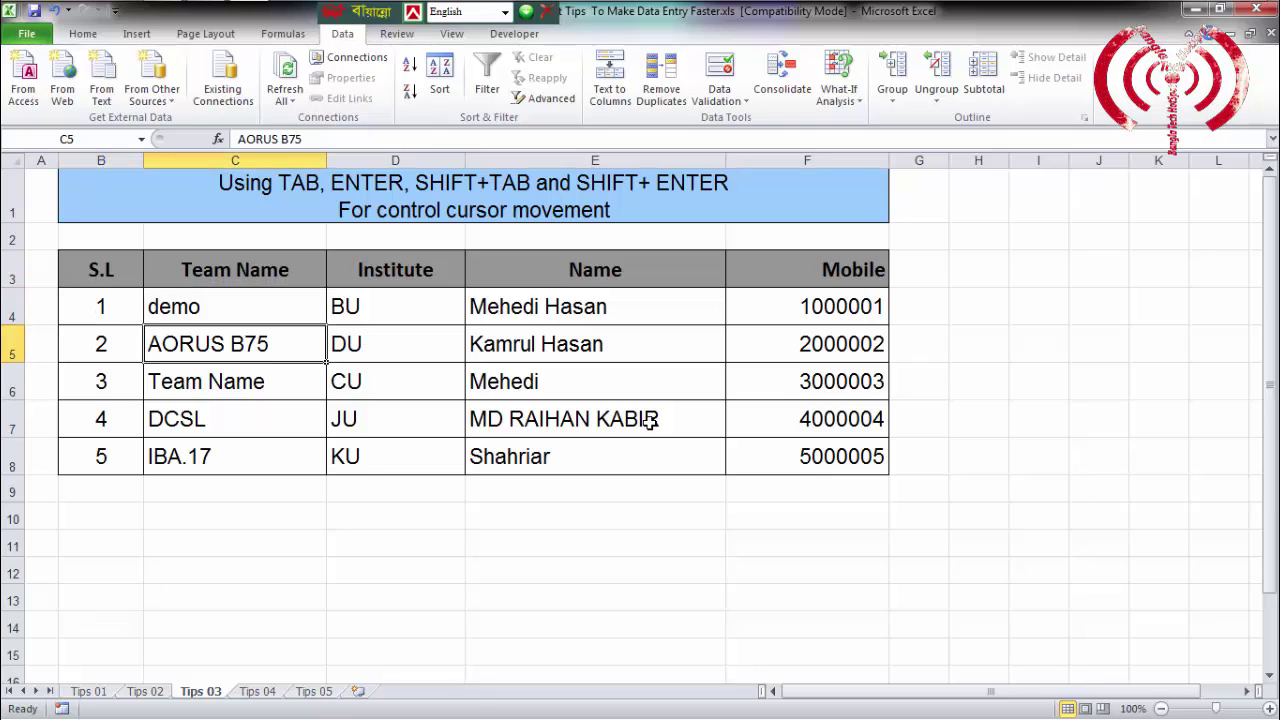
key(shift+Tab)
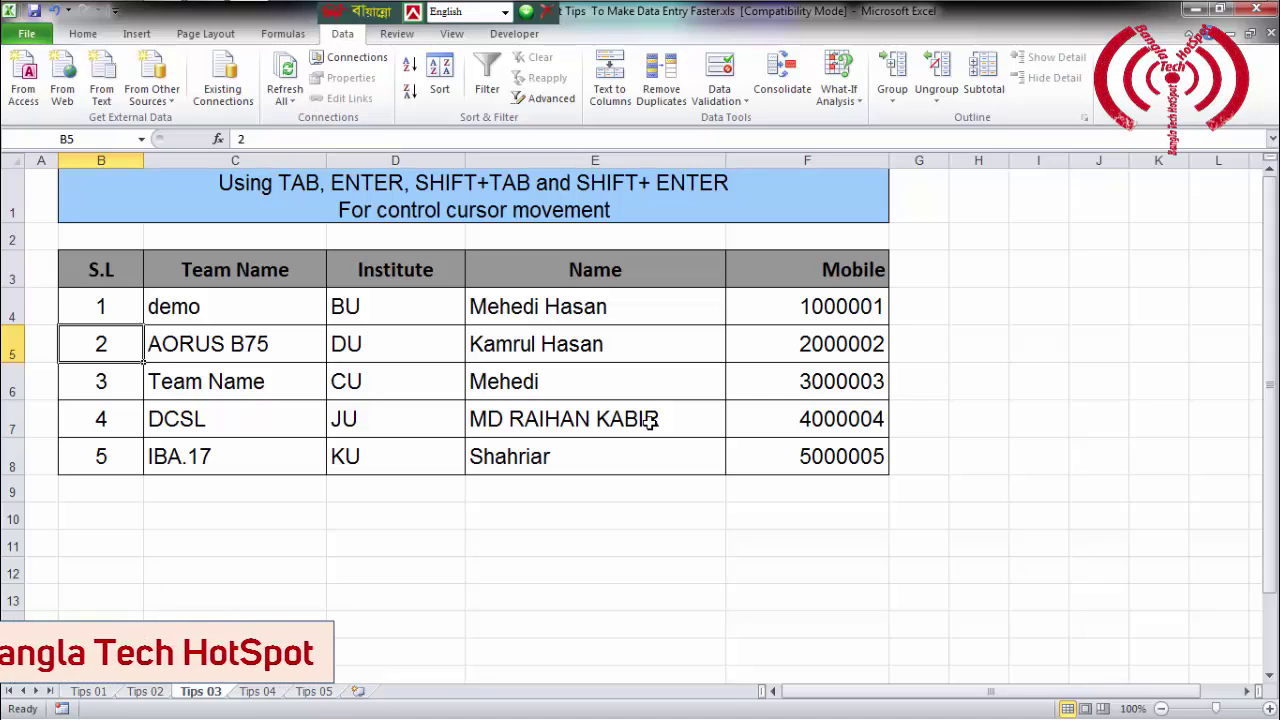
key(shift+Return)
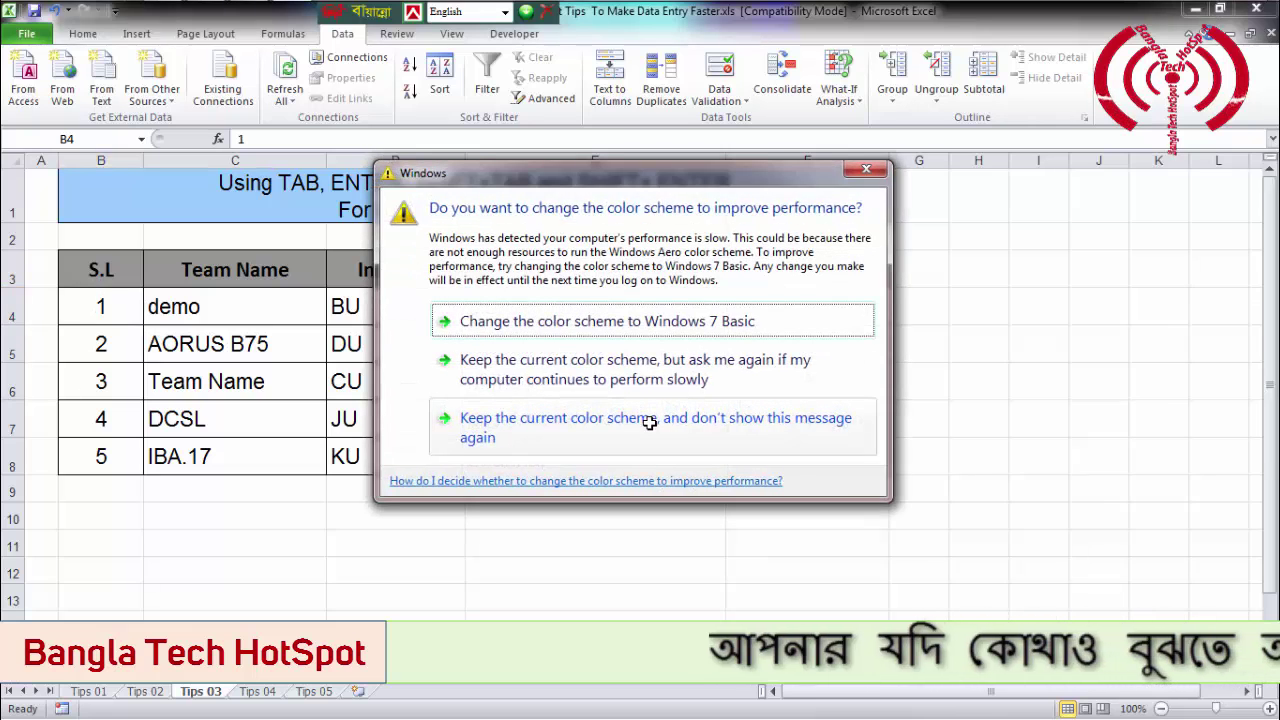
Keep the current colour scheme and stop the Windows prompt from reappearing
click(648, 423)
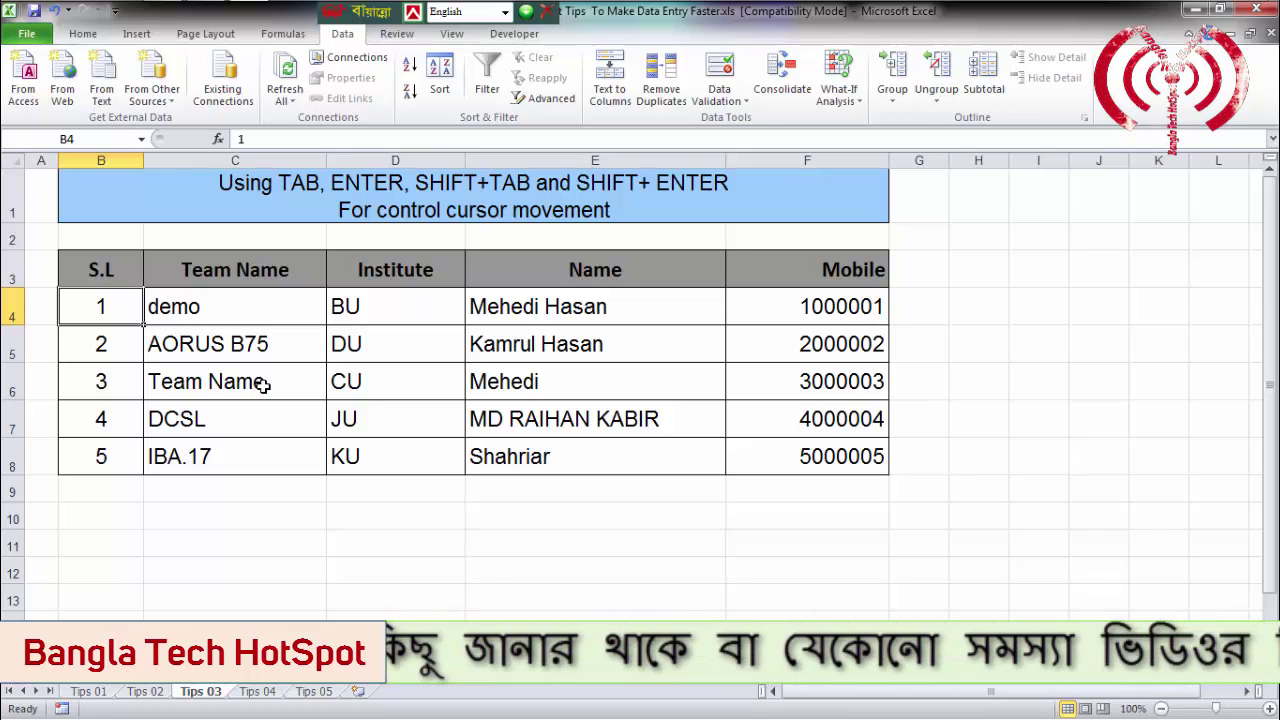
Navigate the Tips 03 rows with Tab and Enter, then back with Shift+Tab and Shift+Enter
key(Tab)
key(Tab)
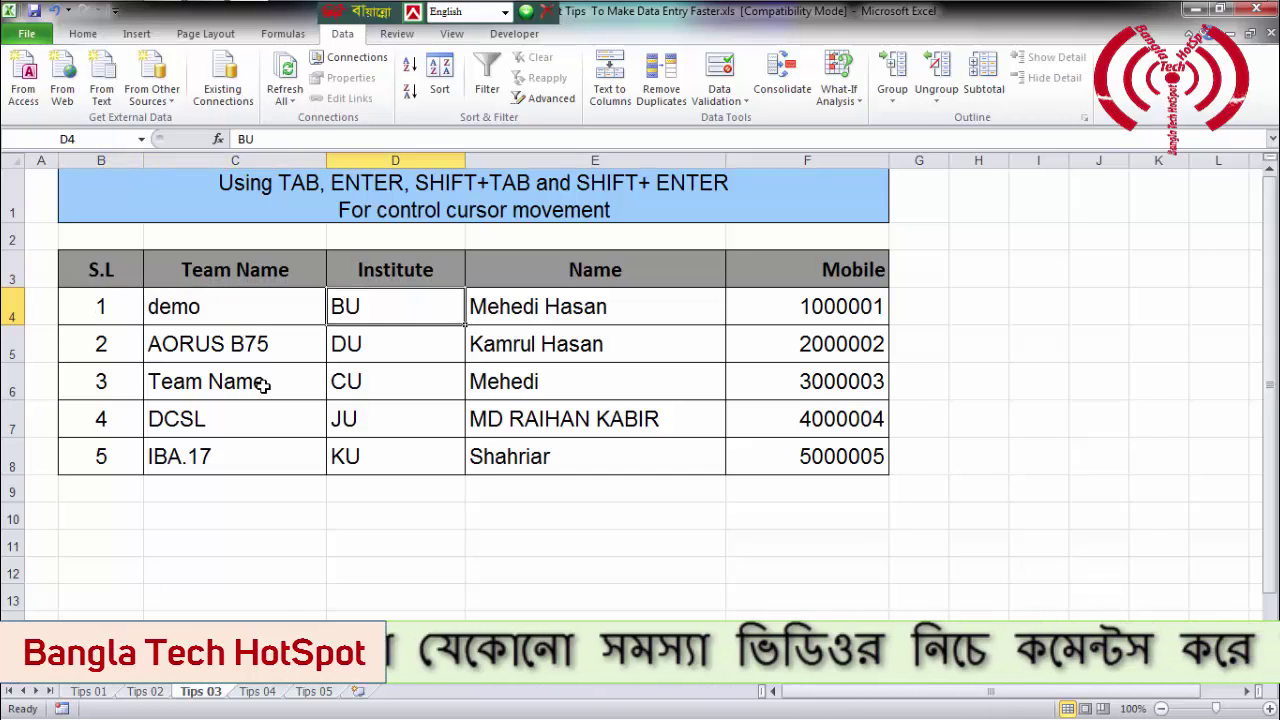
key(Tab)
key(Tab)
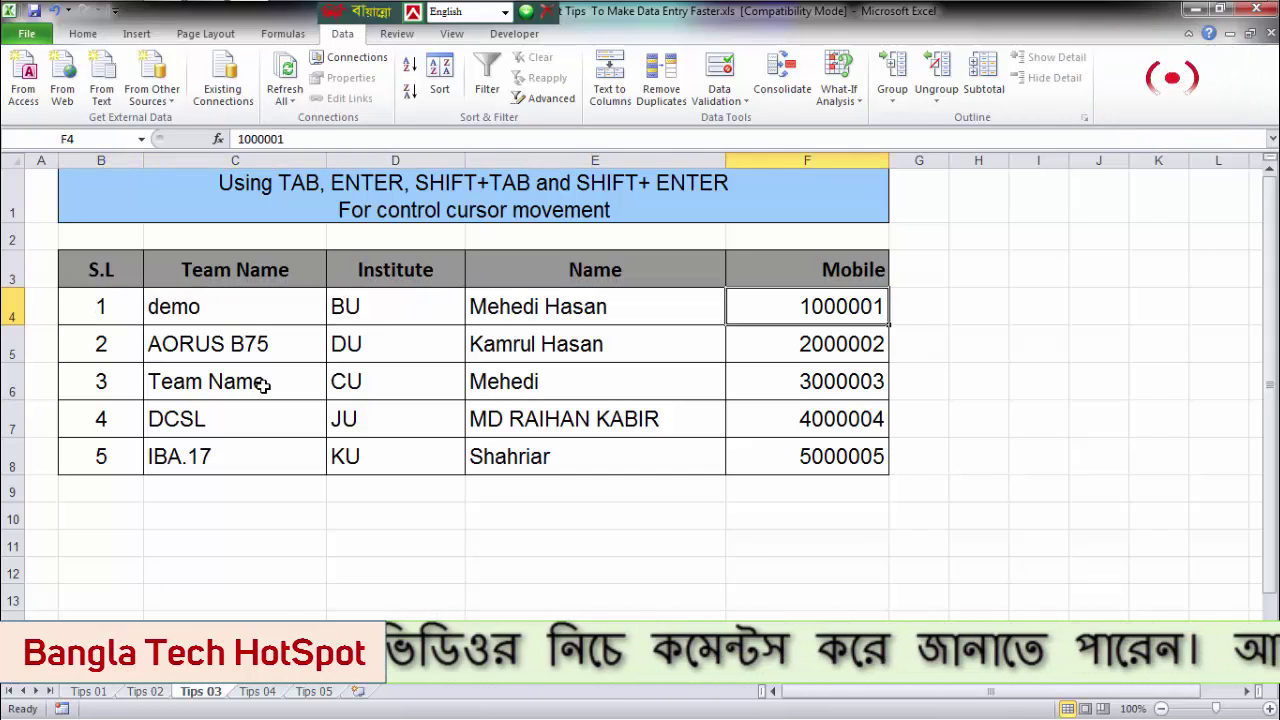
key(Return)
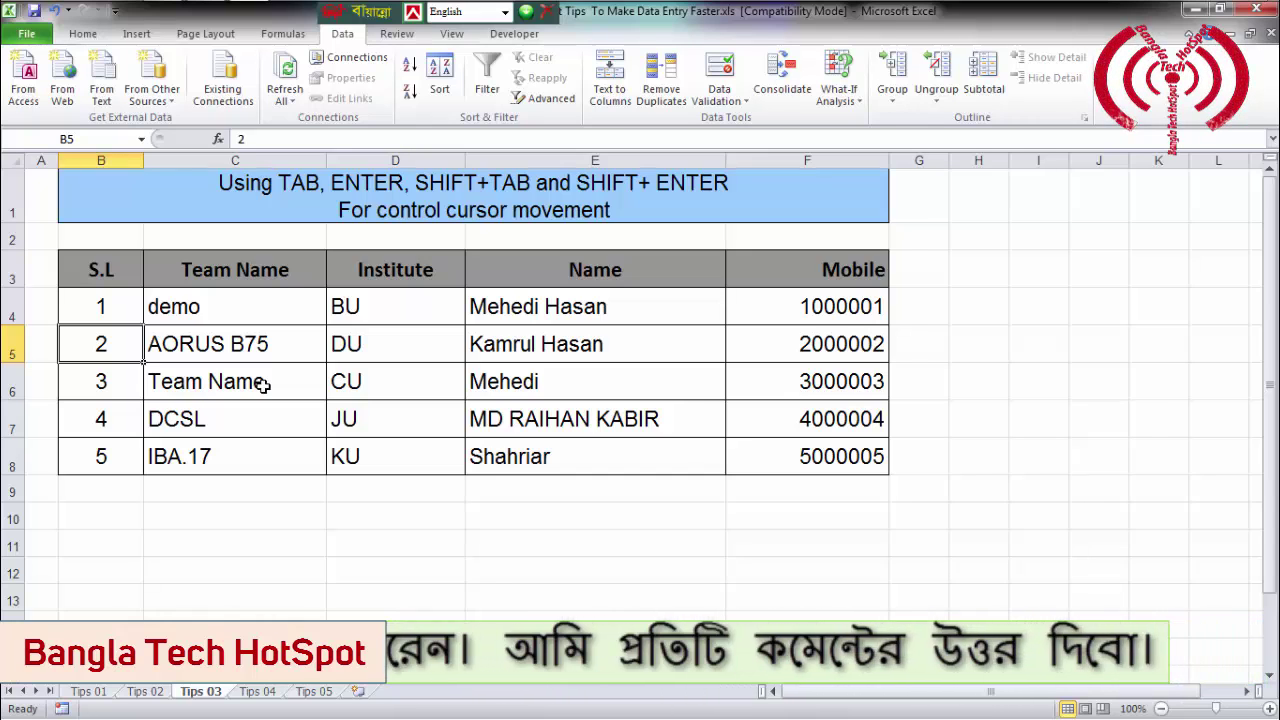
key(Return)
key(Return)
key(Return)
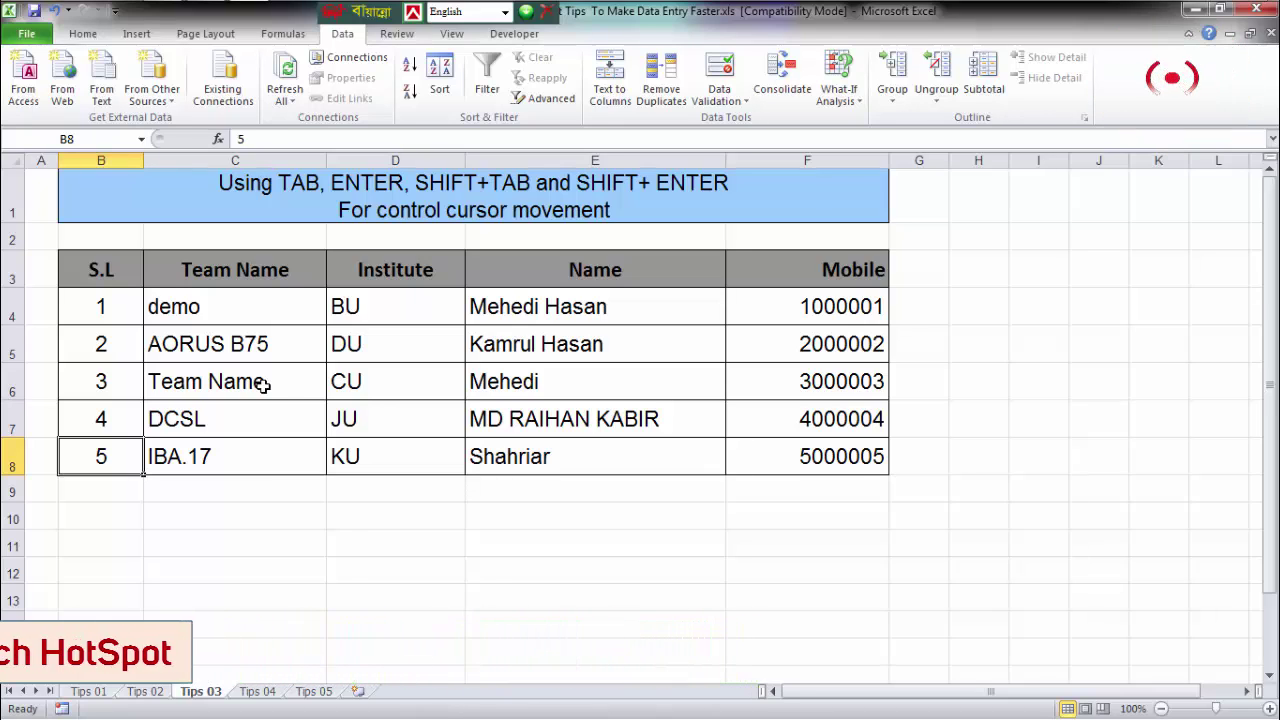
key(Tab)
key(shift+Return)
key(shift+Return)
key(shift+Return)
key(shift+Return)
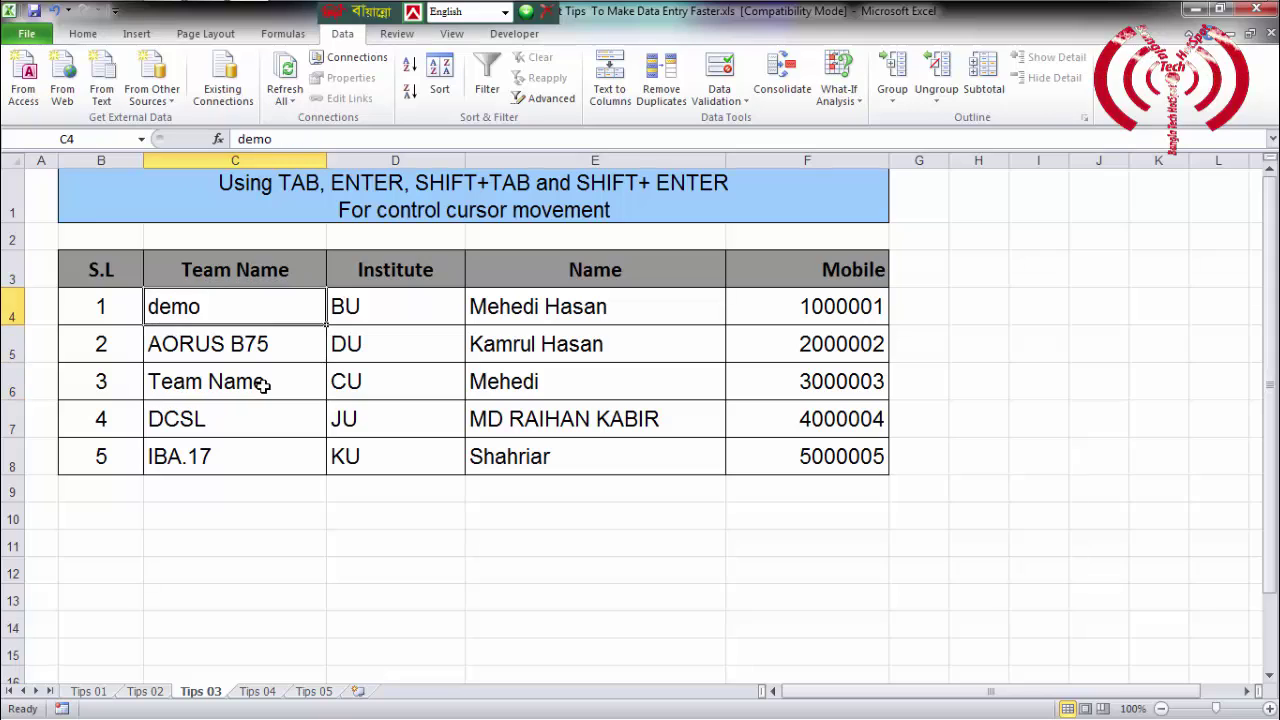
key(shift+Tab)
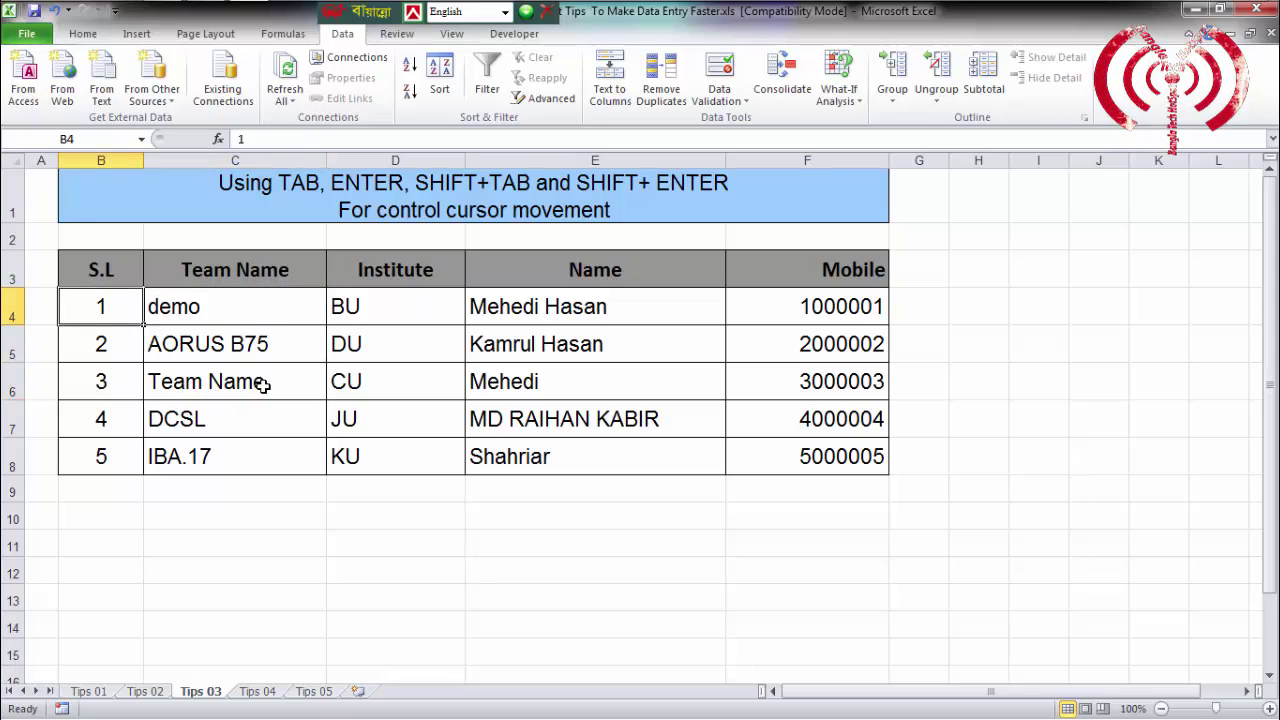
key(shift+Tab)
Repeat the navigation across rows 4–6 of the table, then switch to Tips 04
key(Tab)
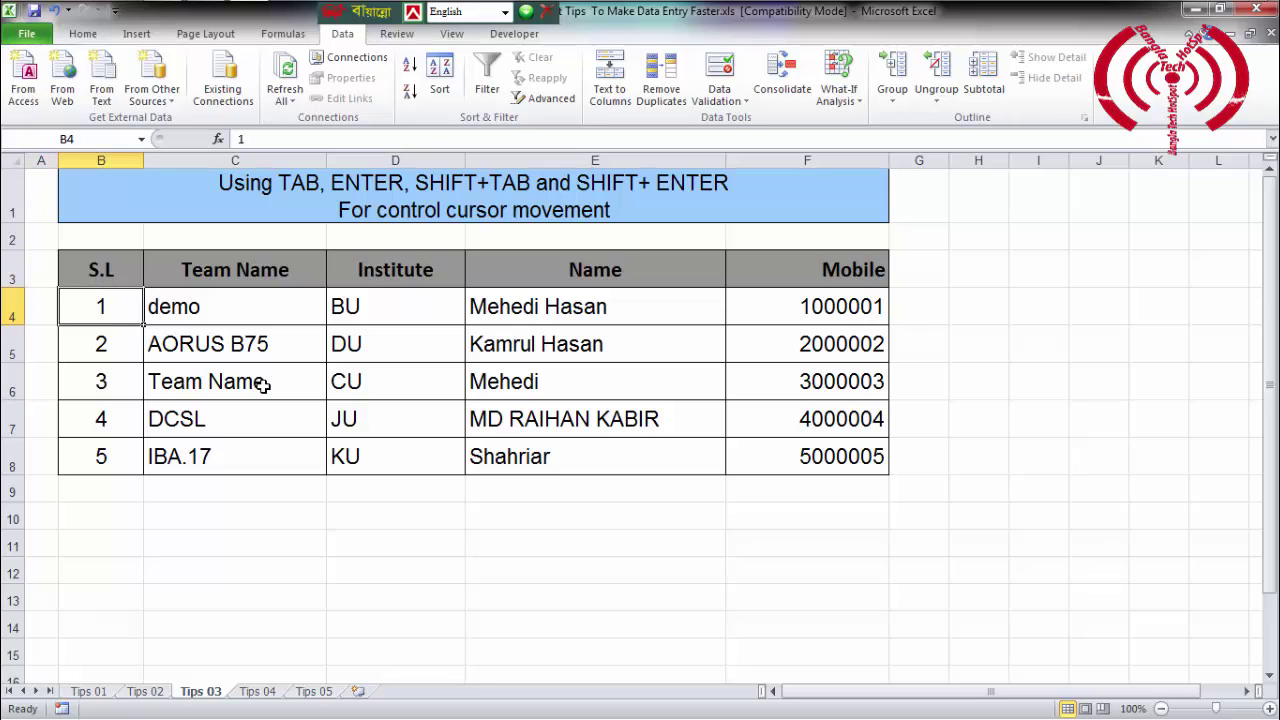
key(Tab)
key(Tab)
key(Tab)
key(shift+Tab)
key(shift+Tab)
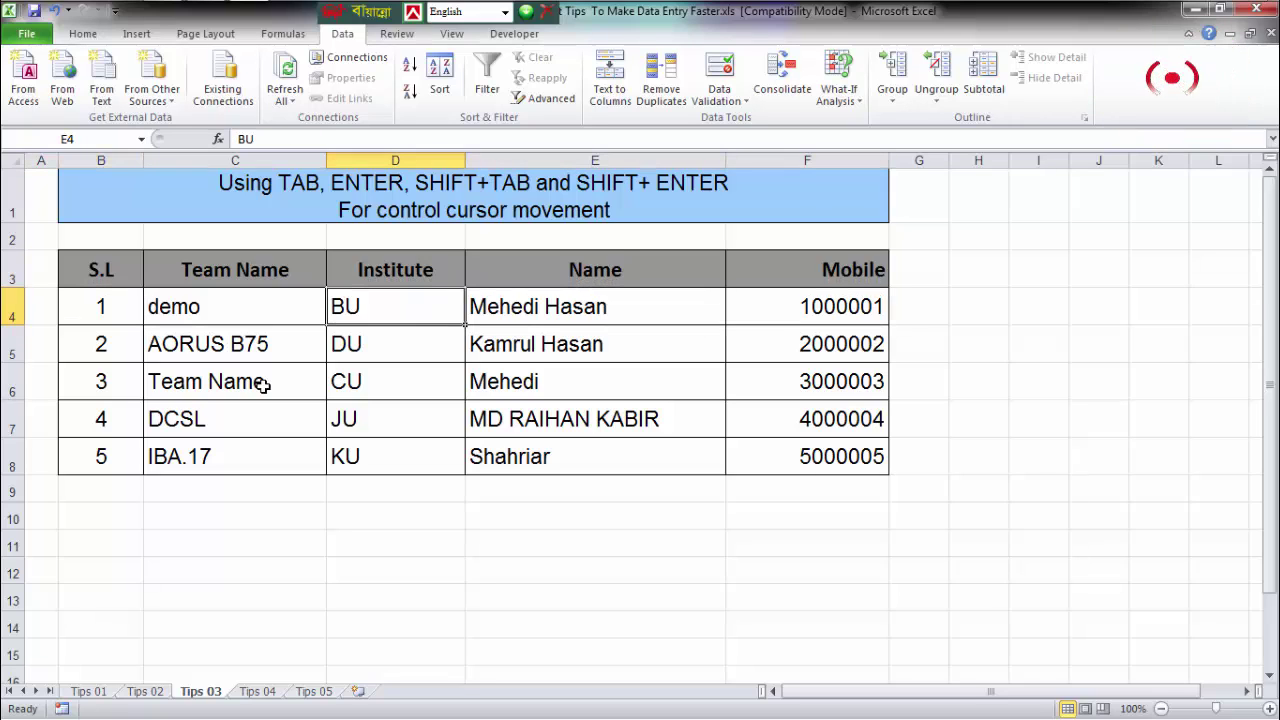
key(shift+Tab)
key(shift+Tab)
key(Return)
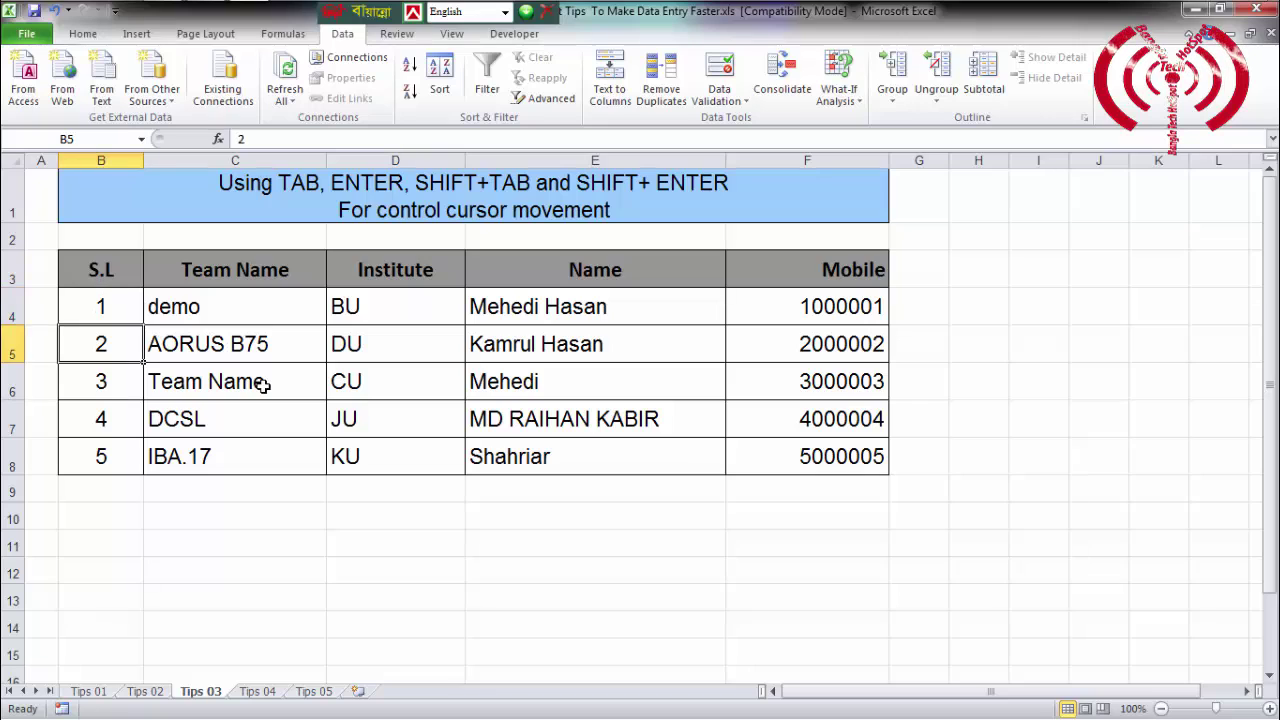
key(Tab)
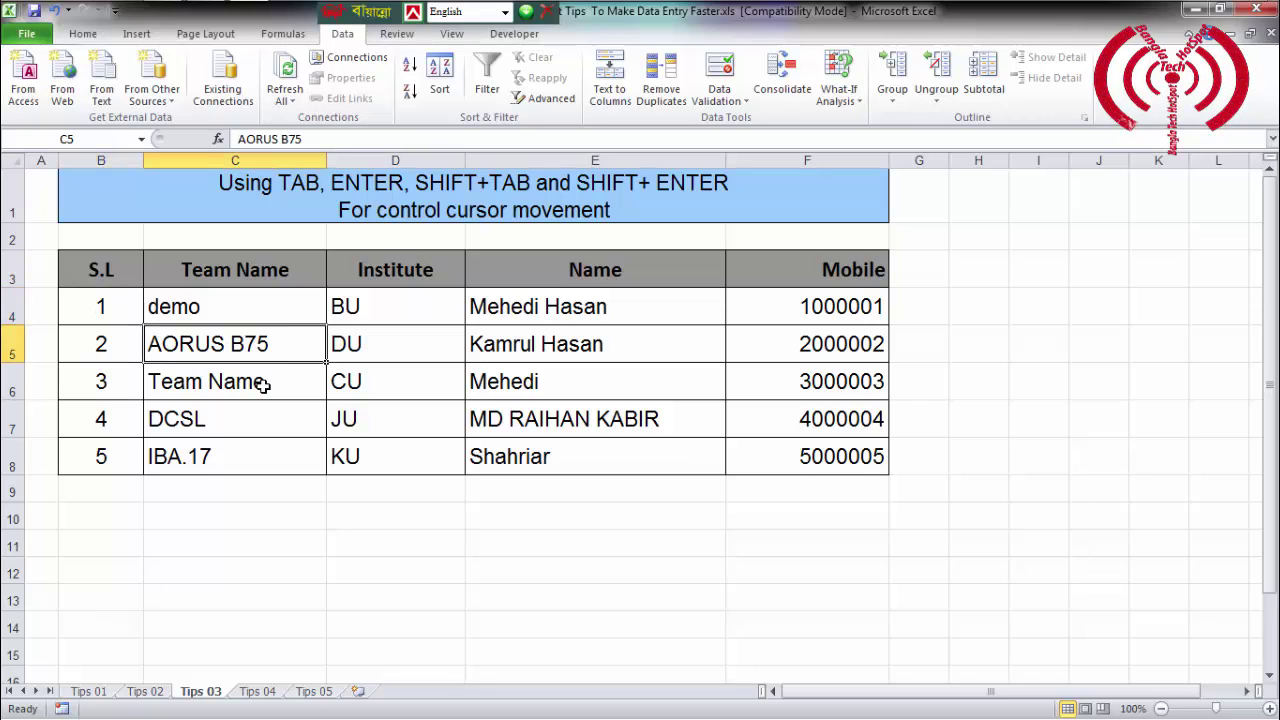
key(shift+Return)
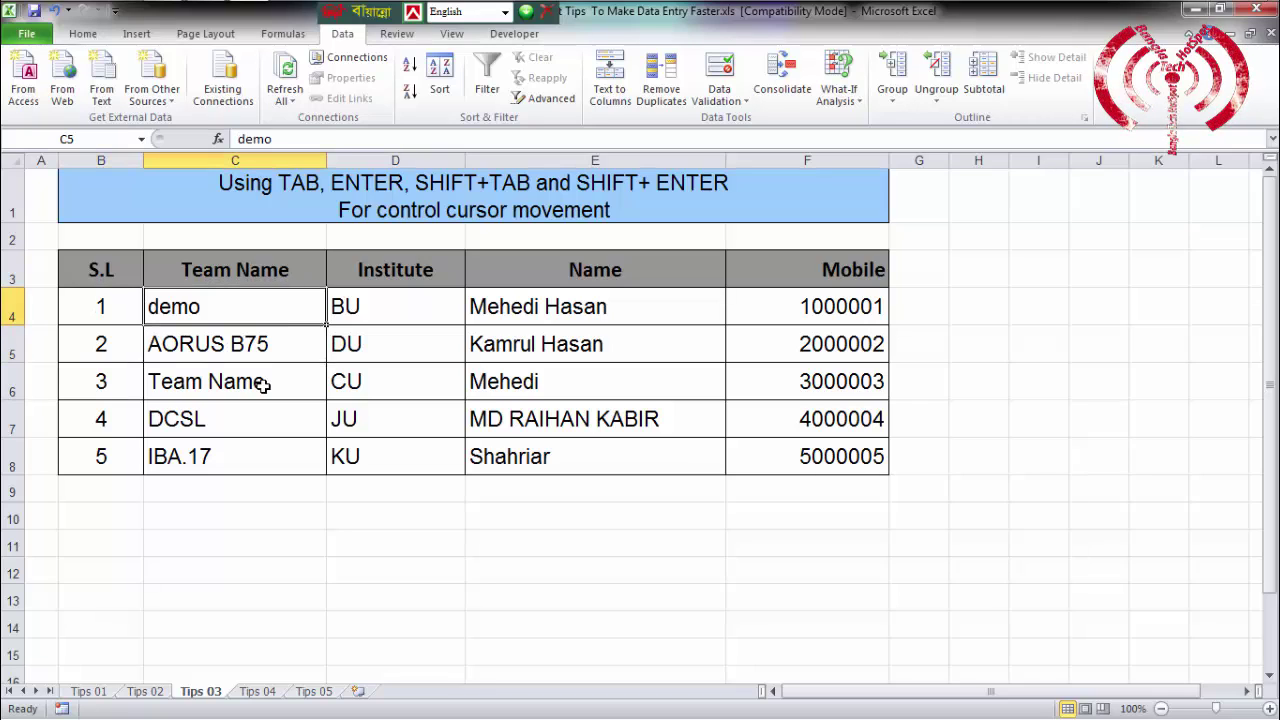
key(shift+Return)
key(Return)
key(Return)
key(Return)
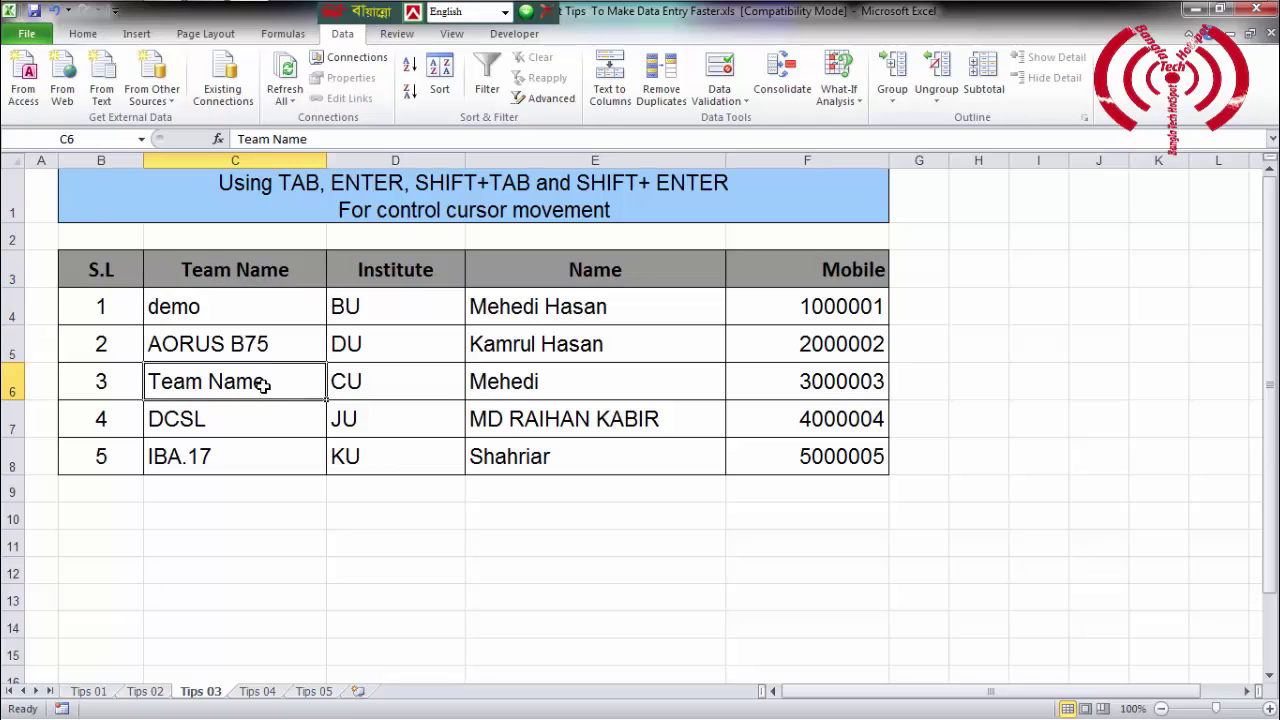
key(Tab)
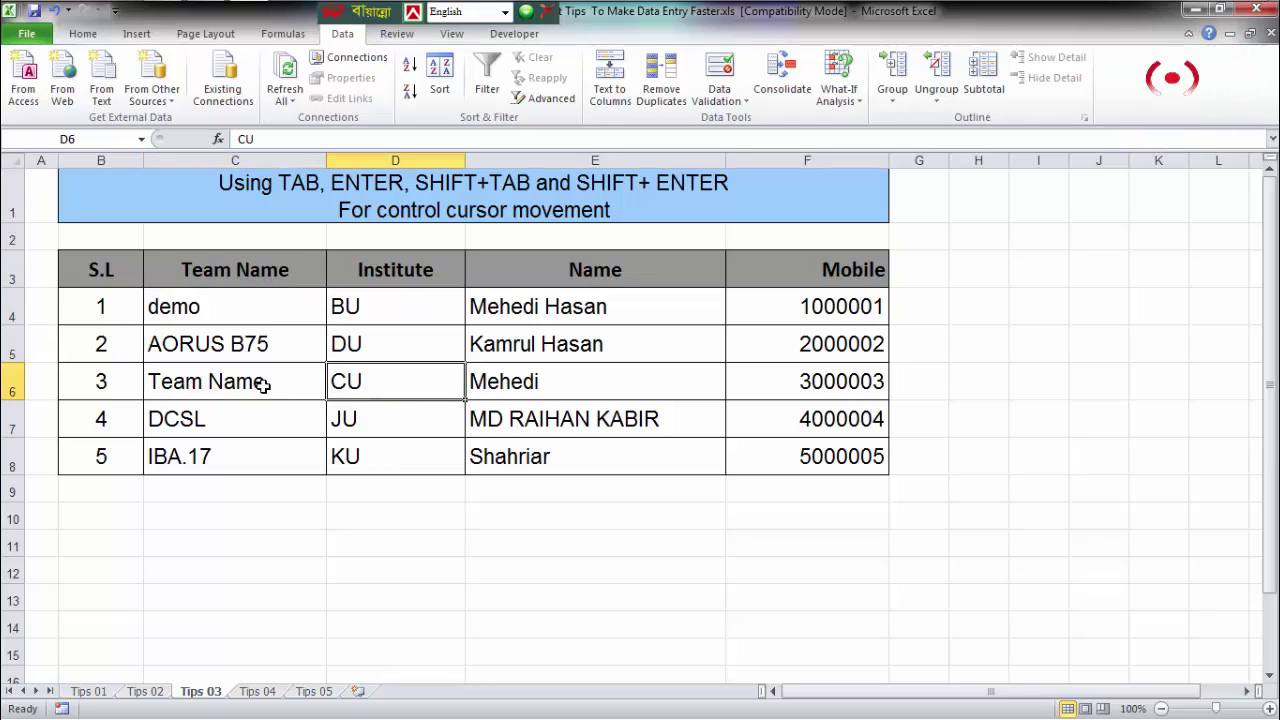
key(Tab)
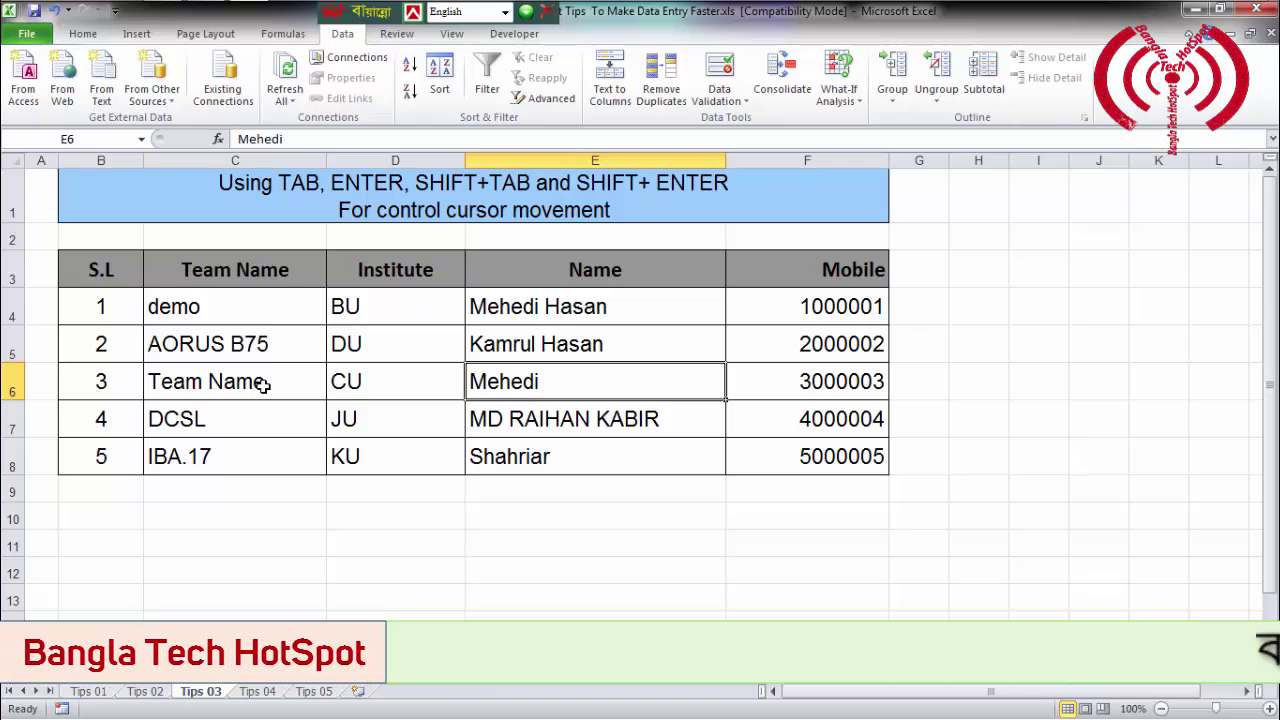
key(ctrl+Page_Down)
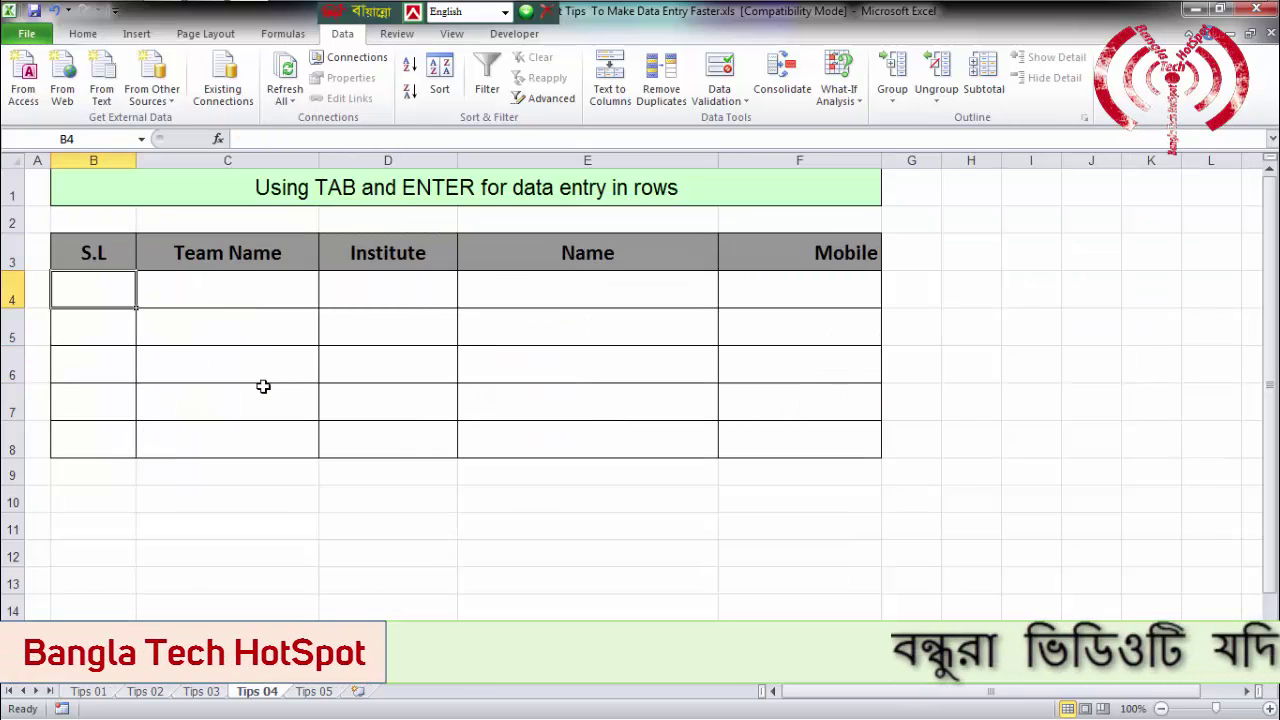
key(Return)
key(Tab)
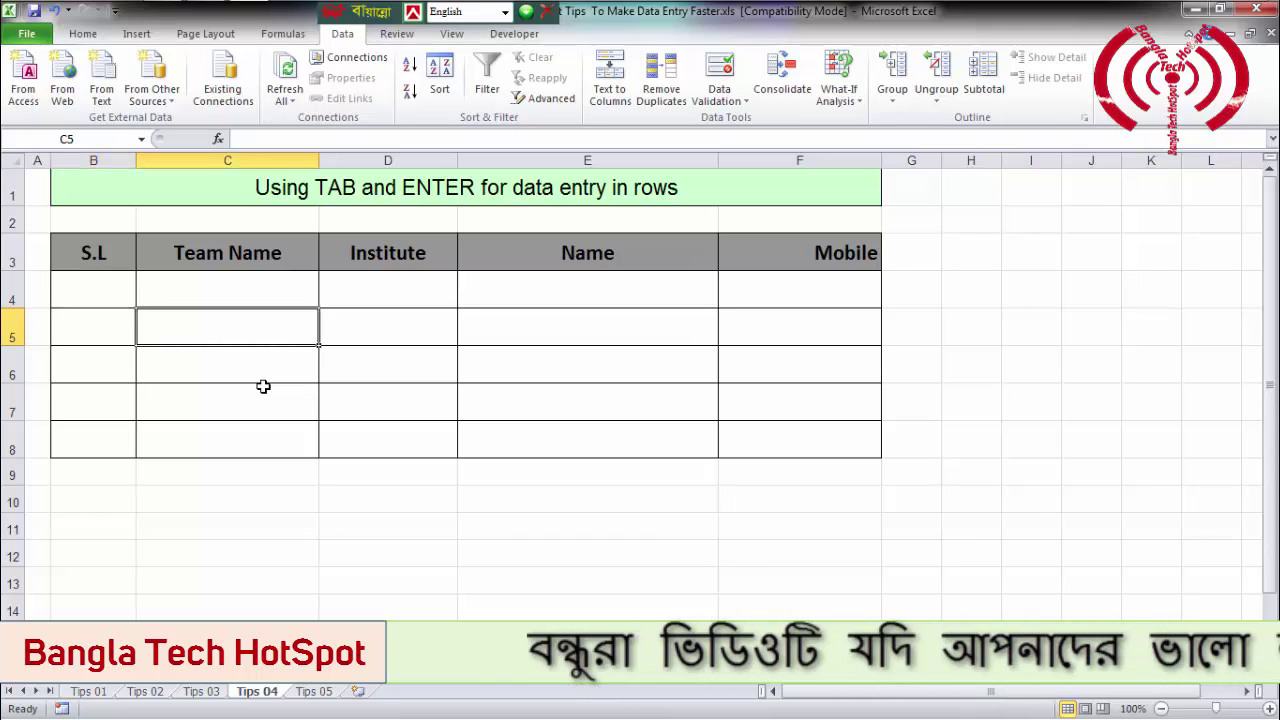
key(Up)
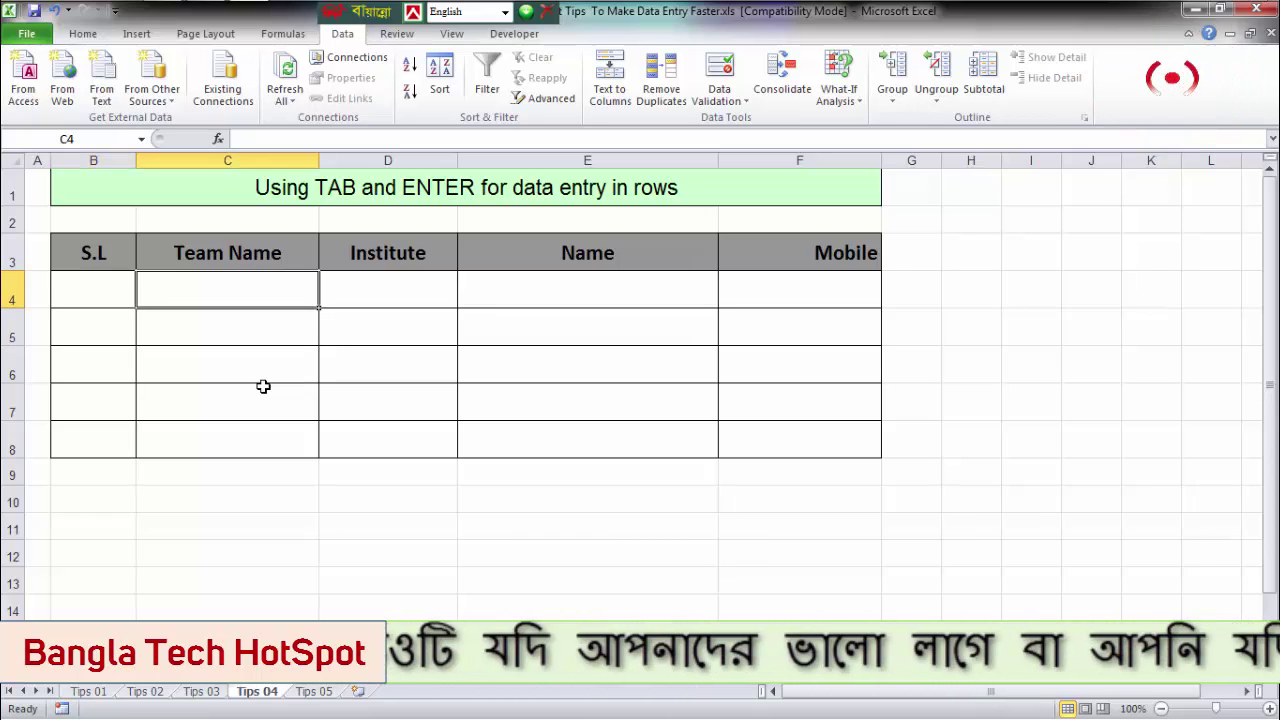
key(Left)
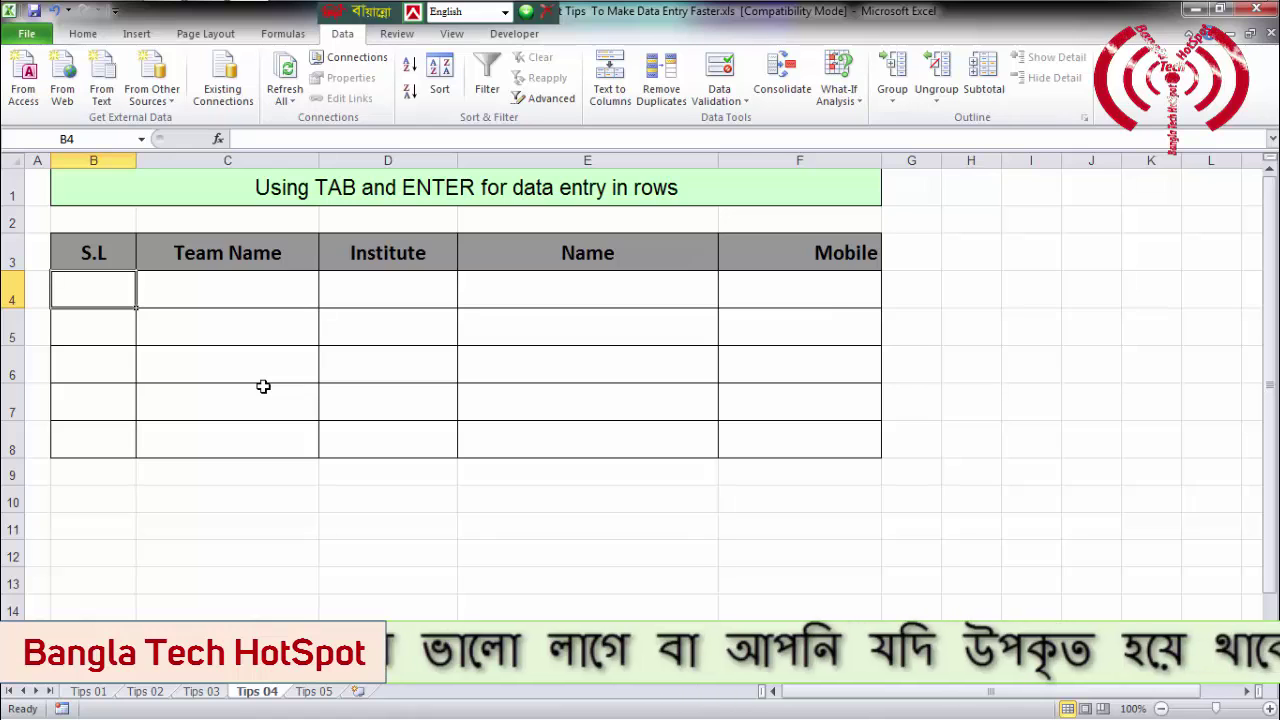
key(Down)
key(Down)
key(Down)
key(Down)
Enter test values sdf, ds, sdf and sf across C11:F11, ending the row with Enter
key(Right)
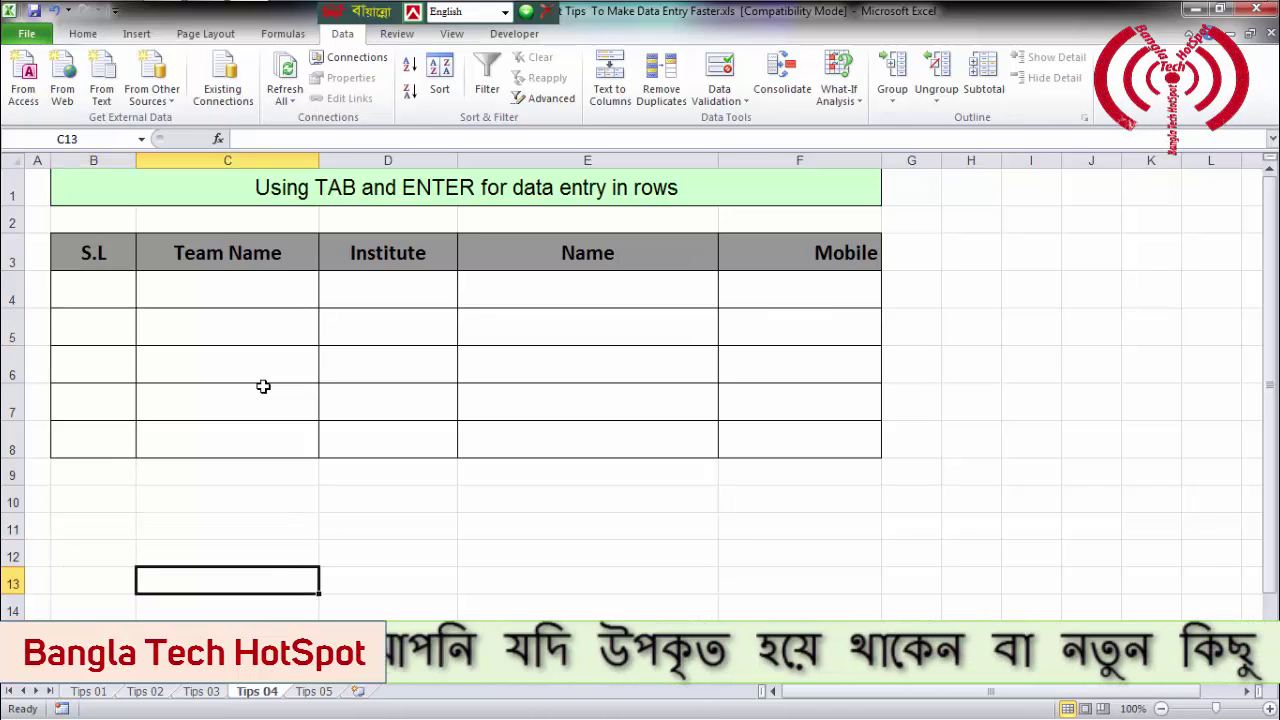
key(Up)
key(Up)
text(sdf)
key(Tab)
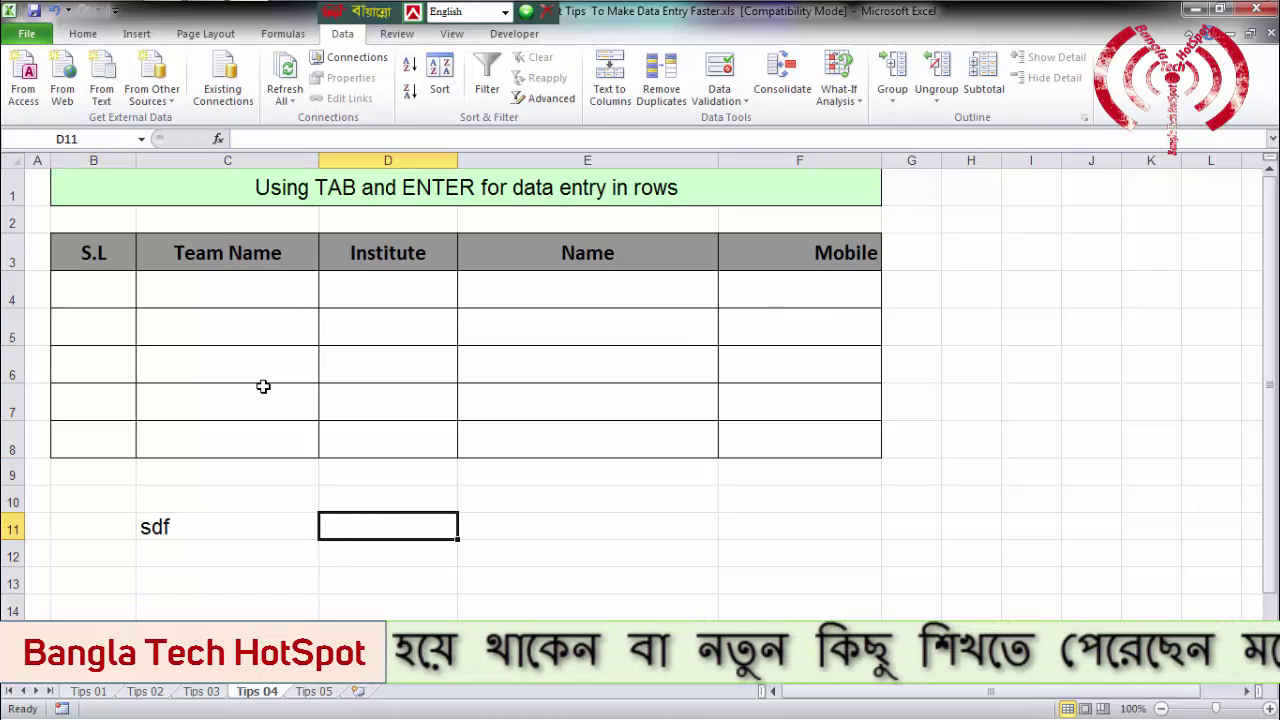
text(ds)
key(Tab)
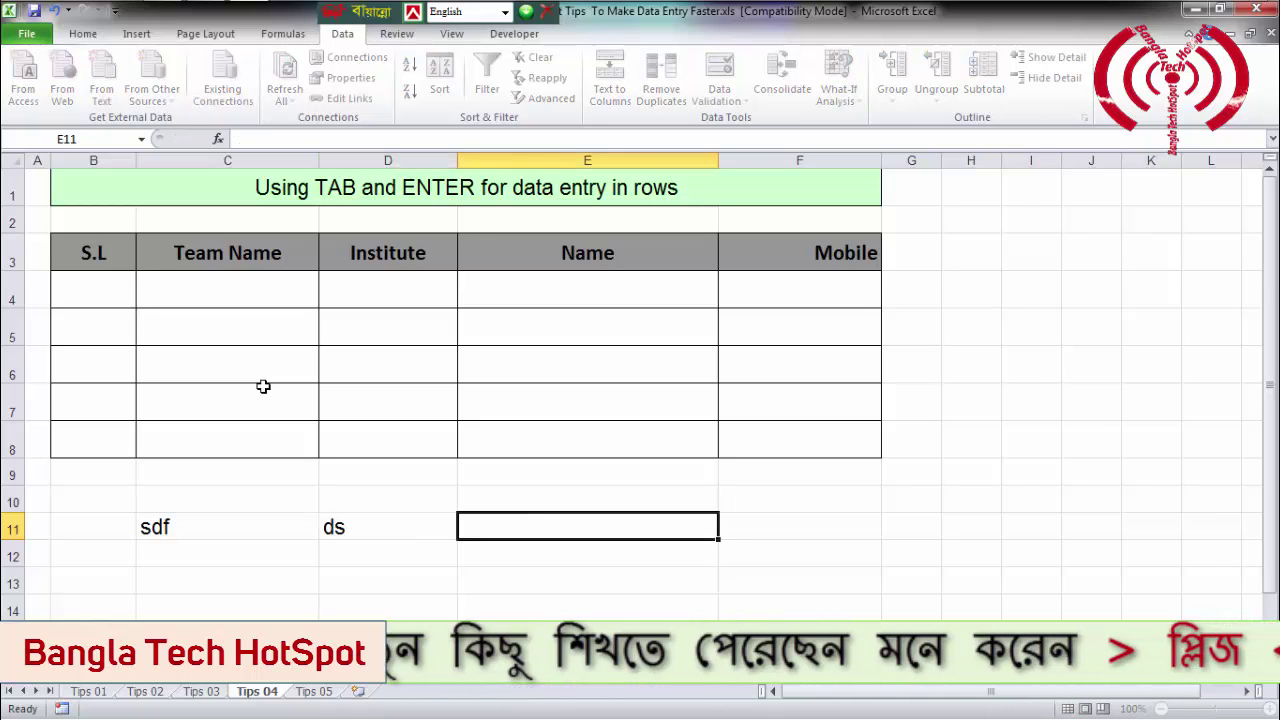
text(sdf)
key(Tab)
text(sf)
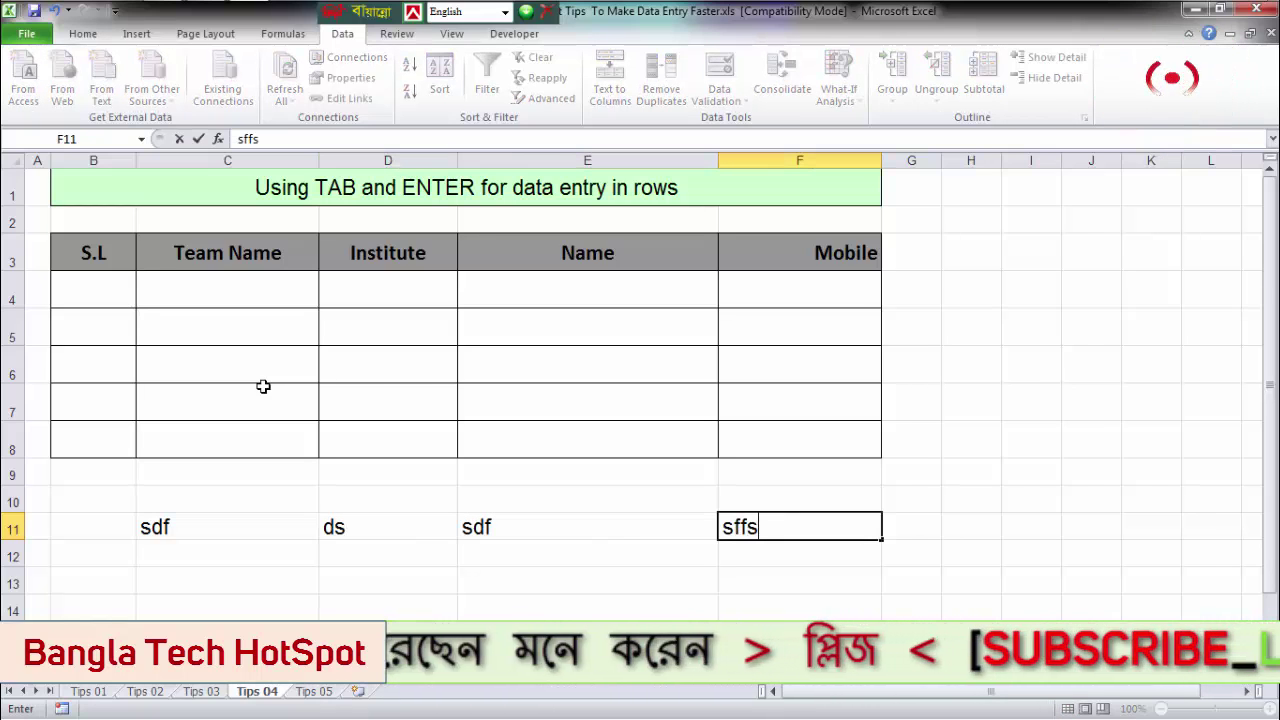
key(Return)
Fill C12:F12 with sdf entries and select the test entries in rows 11–12
key(Left)
key(Left)
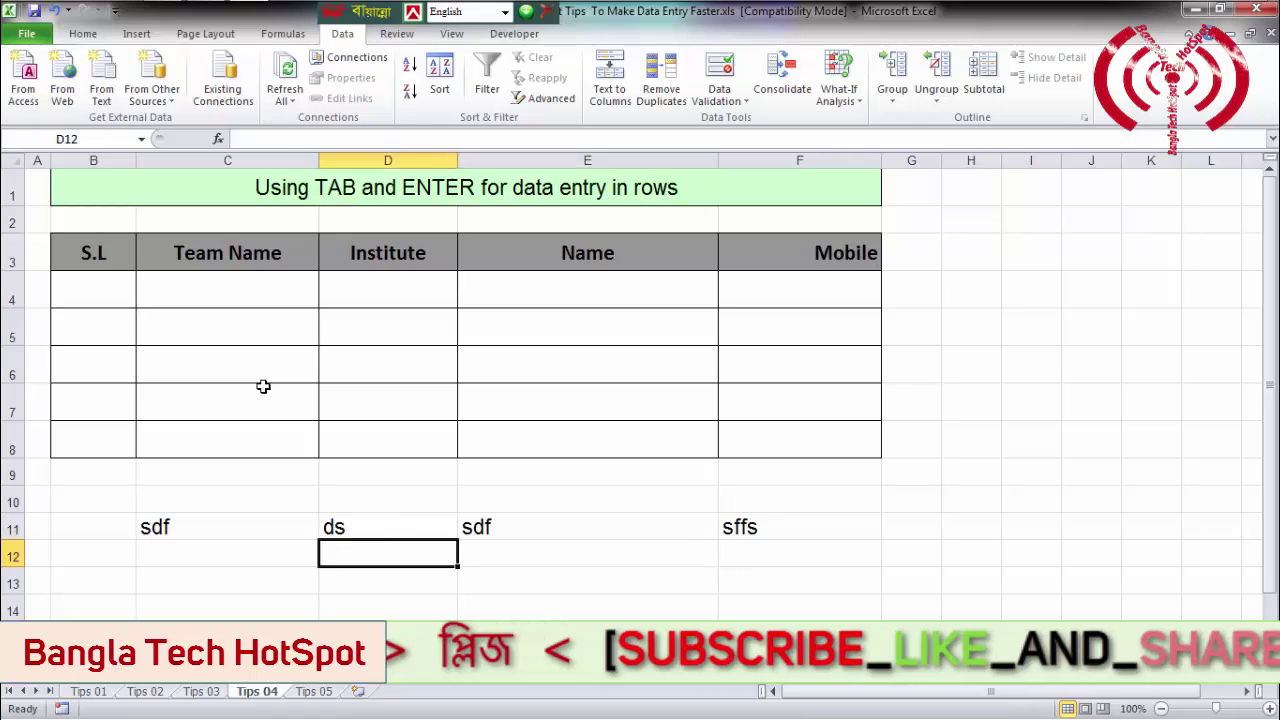
key(Left)
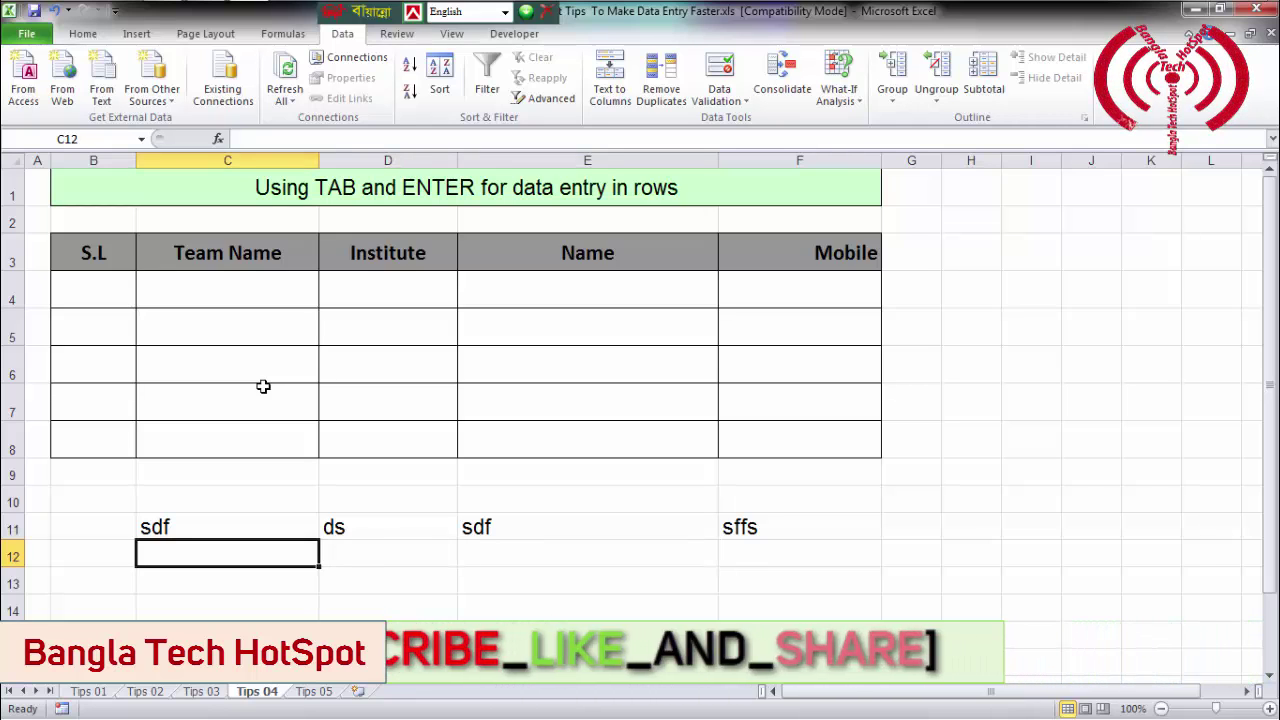
text(sdf	sdf	sdf)
key(Tab)
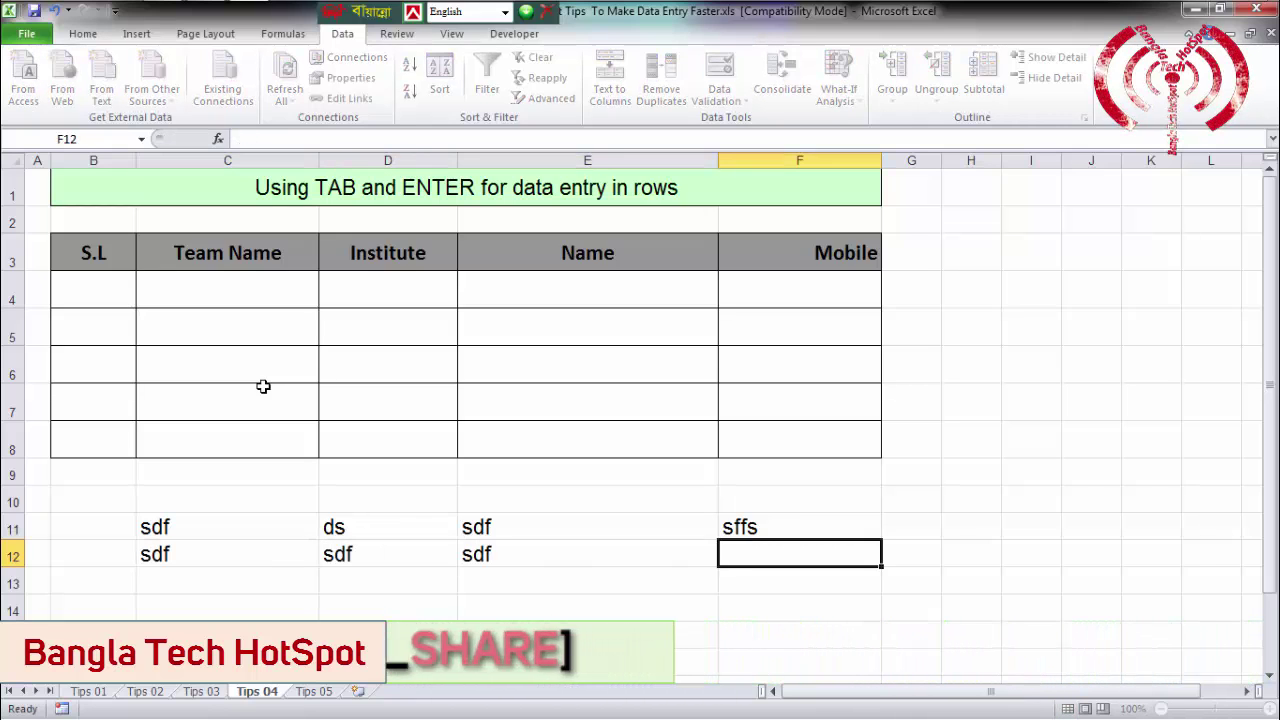
text(sdf)
key(Up)
key(Left)
key(Left)
key(Left)
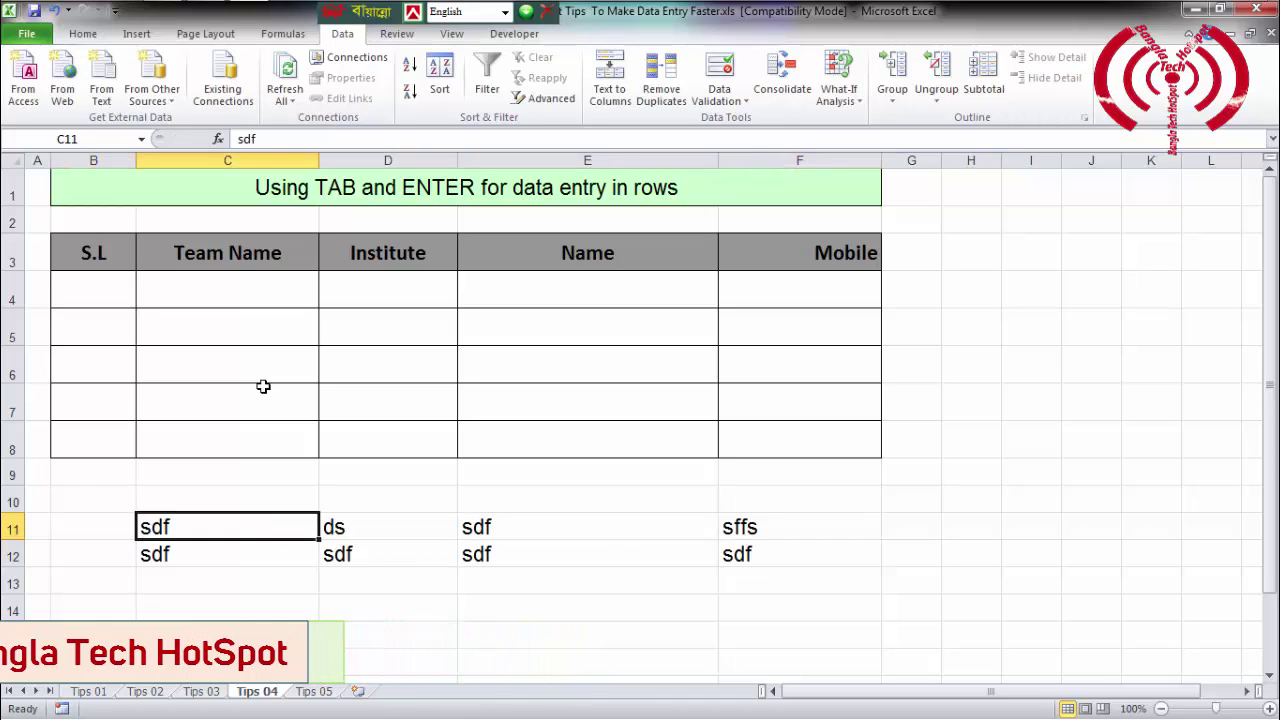
key(shift+Down)
key(shift+Right)
key(shift+Right)
key(shift+Right)
Clear the test entries and fill row 4: 1, dfdsf, df, dsfsdf, 5464
key(Delete)
key(Up)
key(Up)
key(Up)
key(Left)
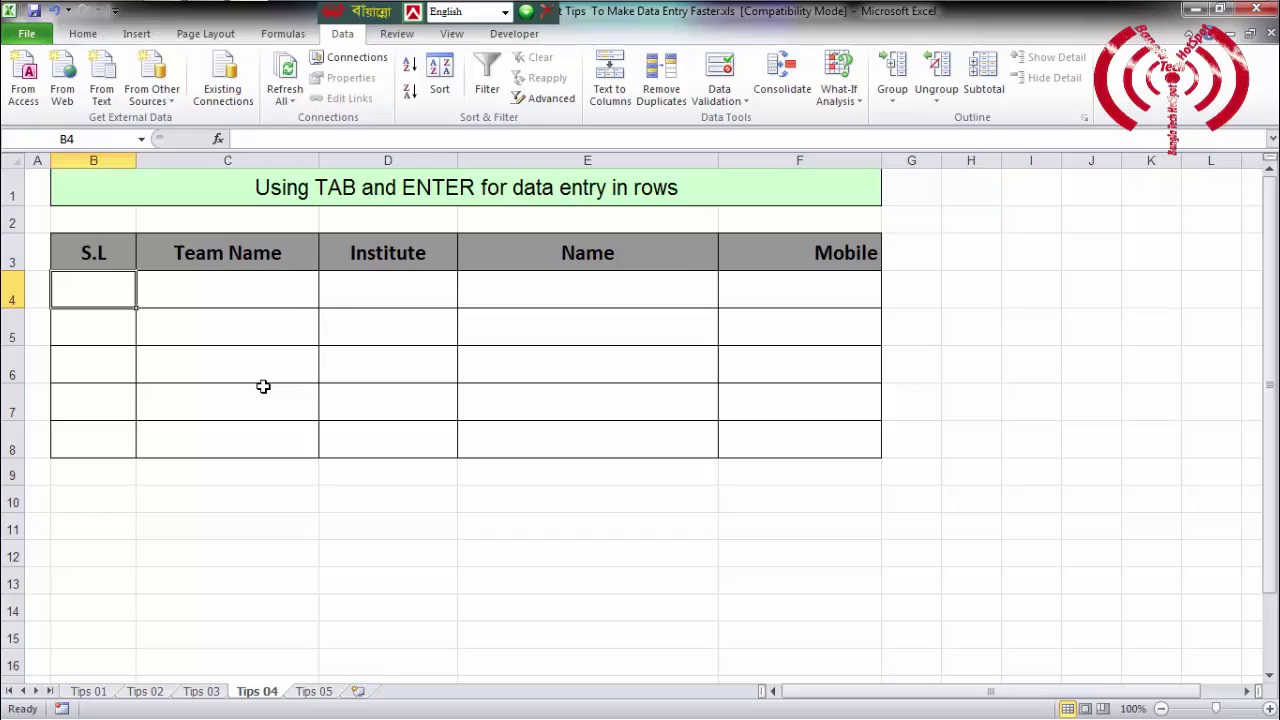
text(1)
key(Tab)
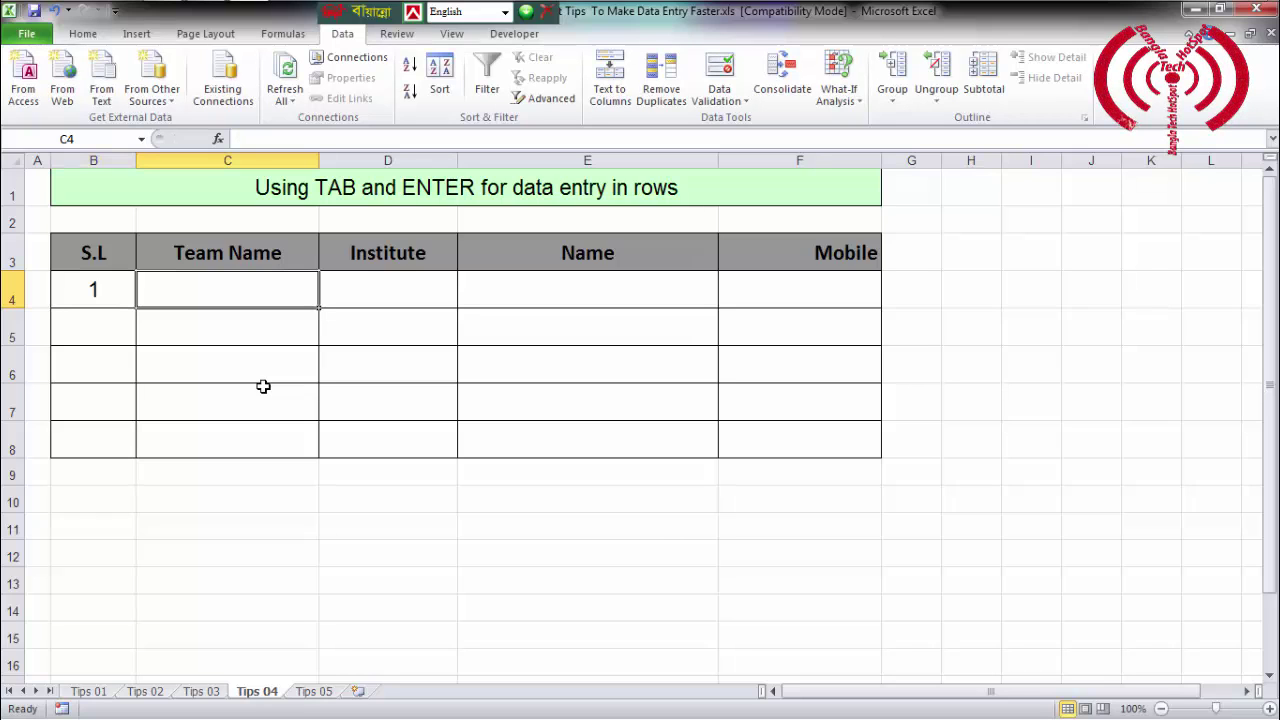
text(dfdsf)
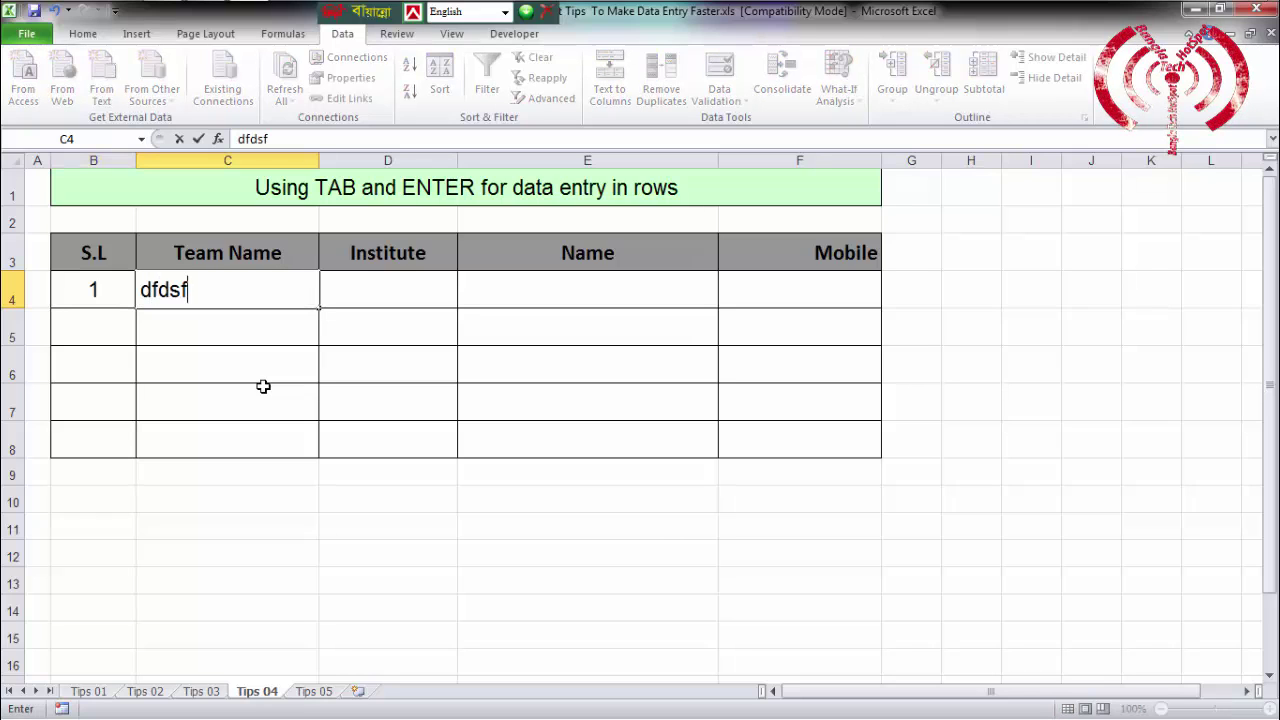
key(Tab)
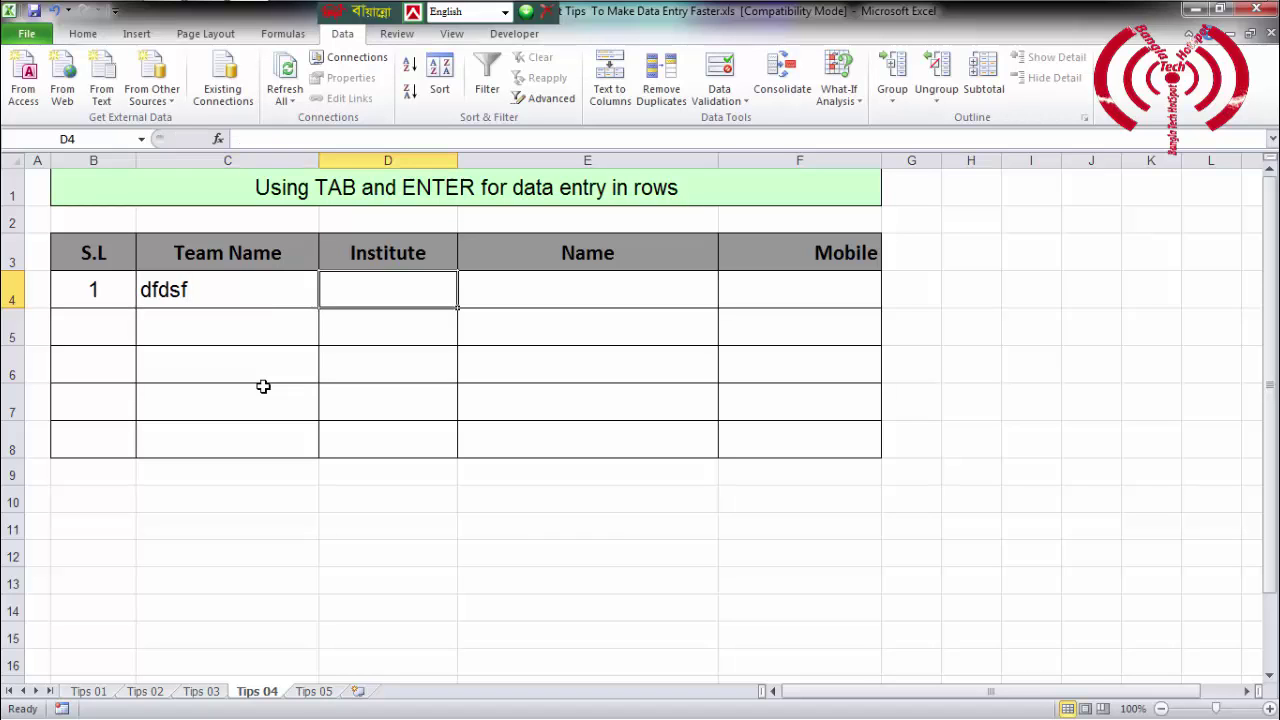
text(dfdsf)
key(Tab)
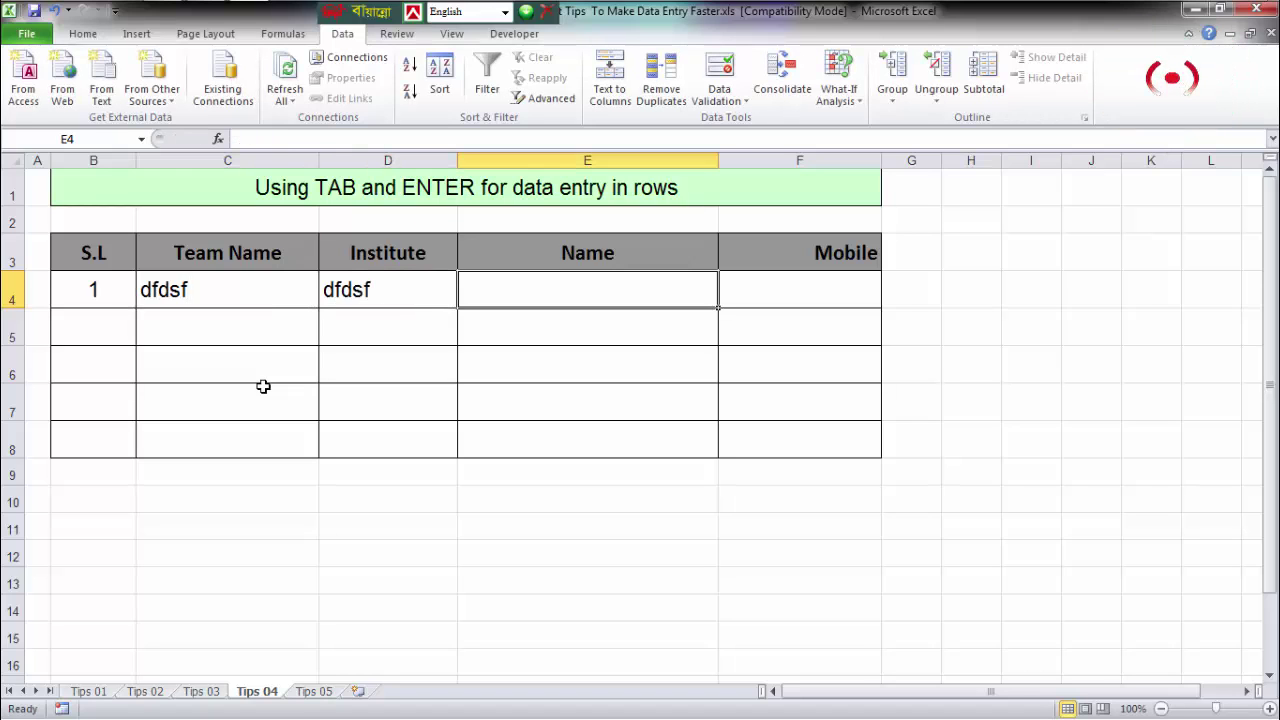
text(dsfsdf)
key(Tab)
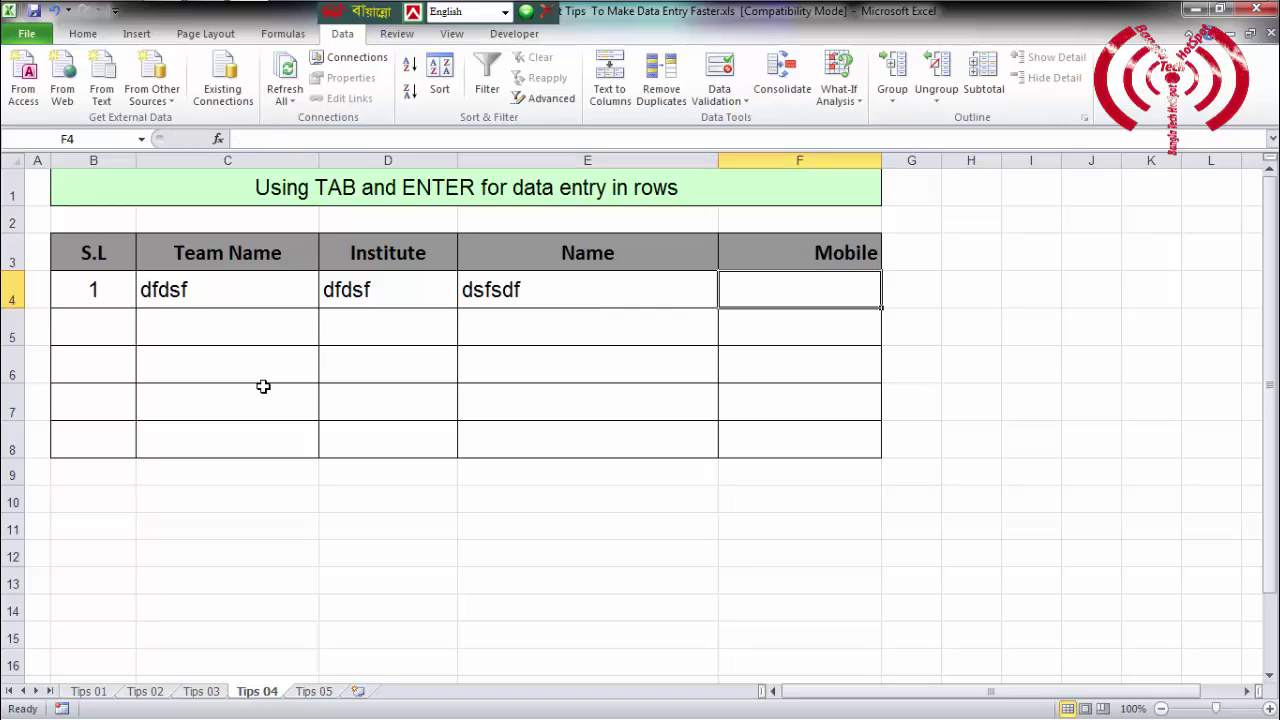
text(5464)
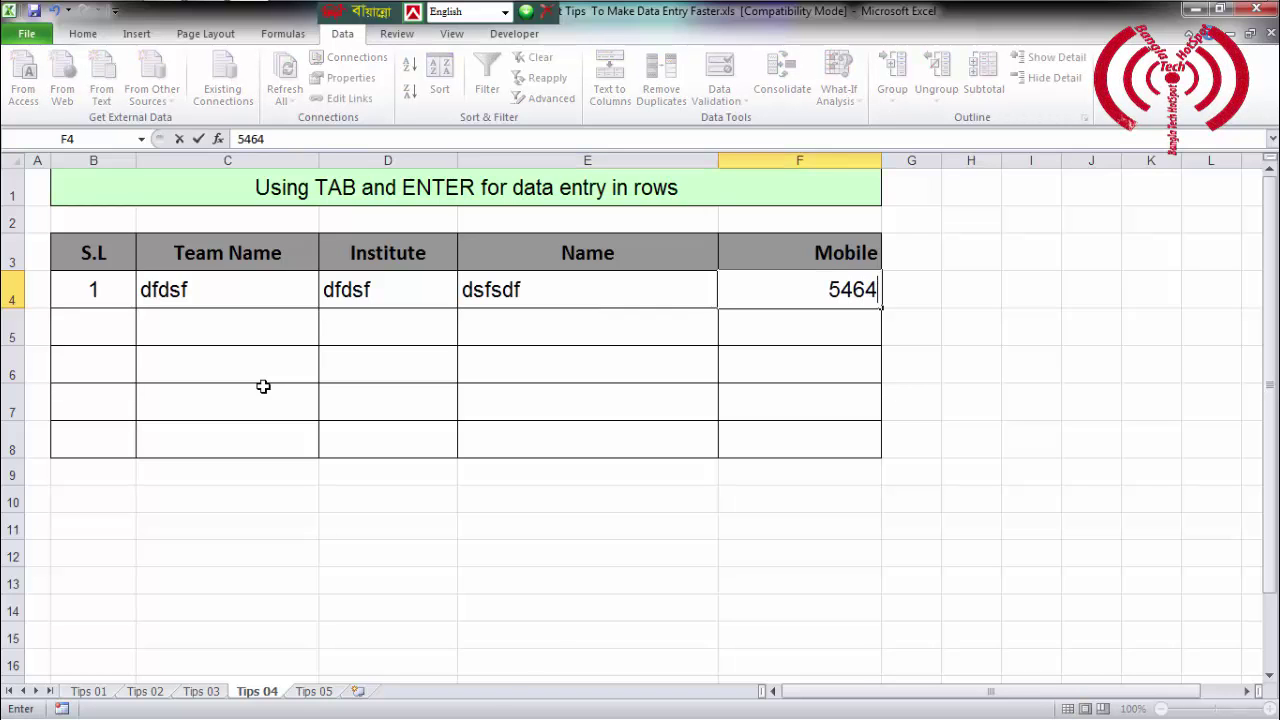
key(Return)
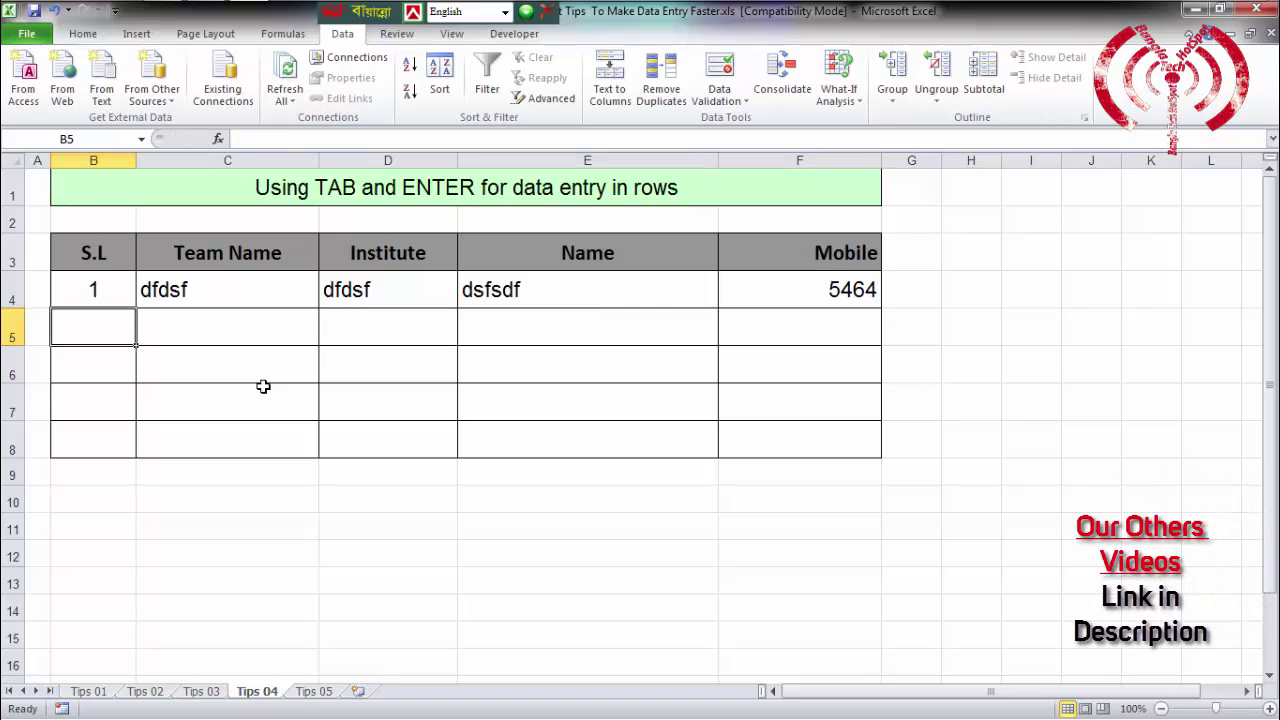
Fill row 5: serial 2, ds, fsdfsd, dsfsdf, mobile 56554
text(2)
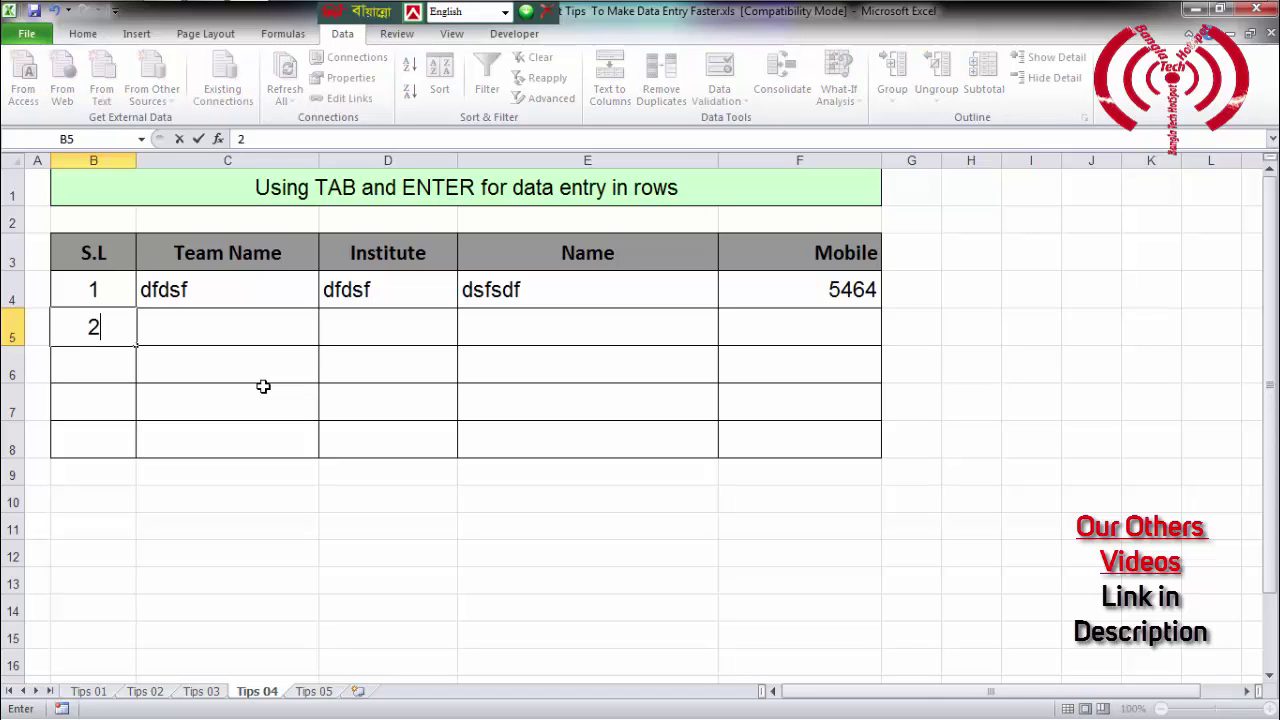
key(Tab)
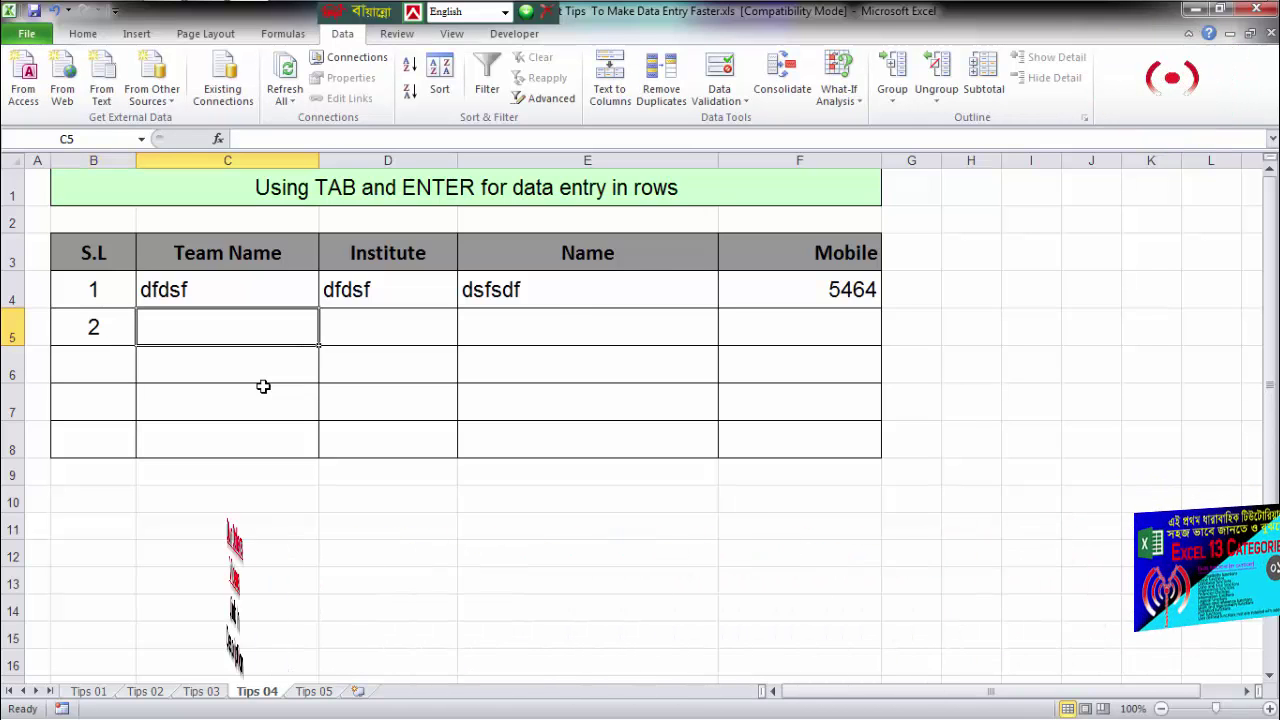
text(dsfsdf)
key(Tab)
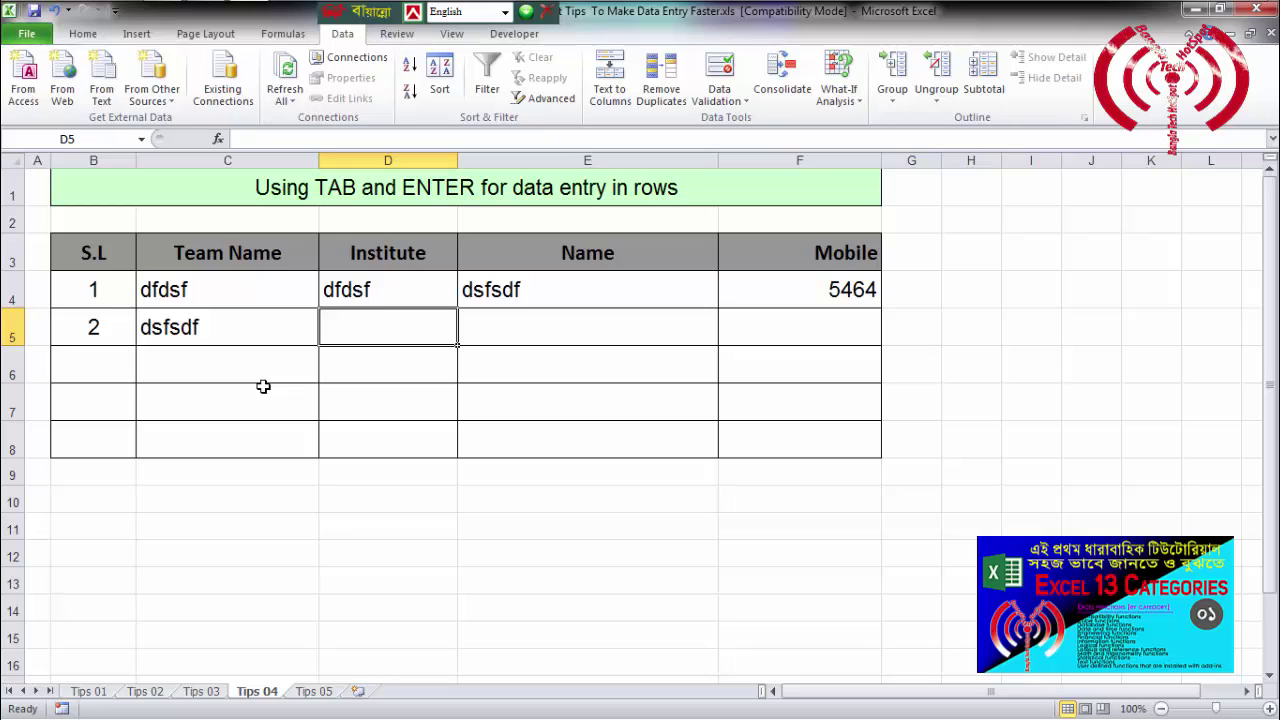
text(fsdfsd)
key(Tab)
text(dsfsdf)
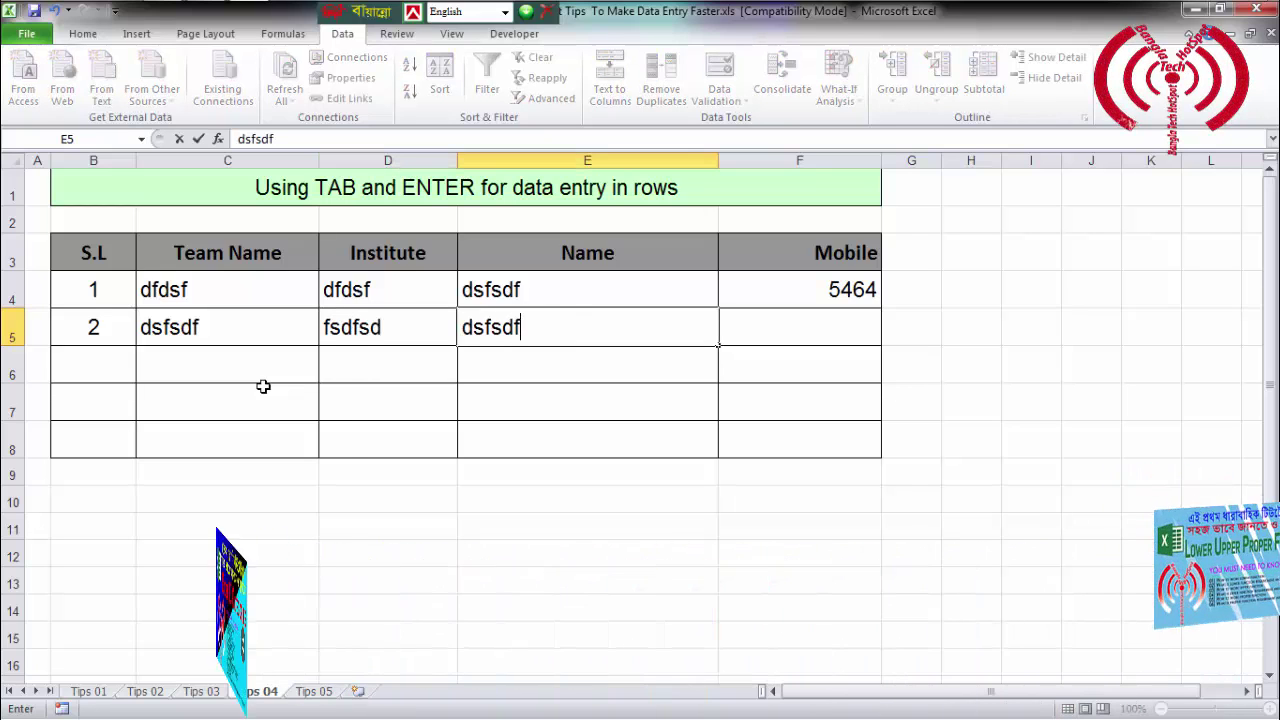
key(Tab)
text(56554)
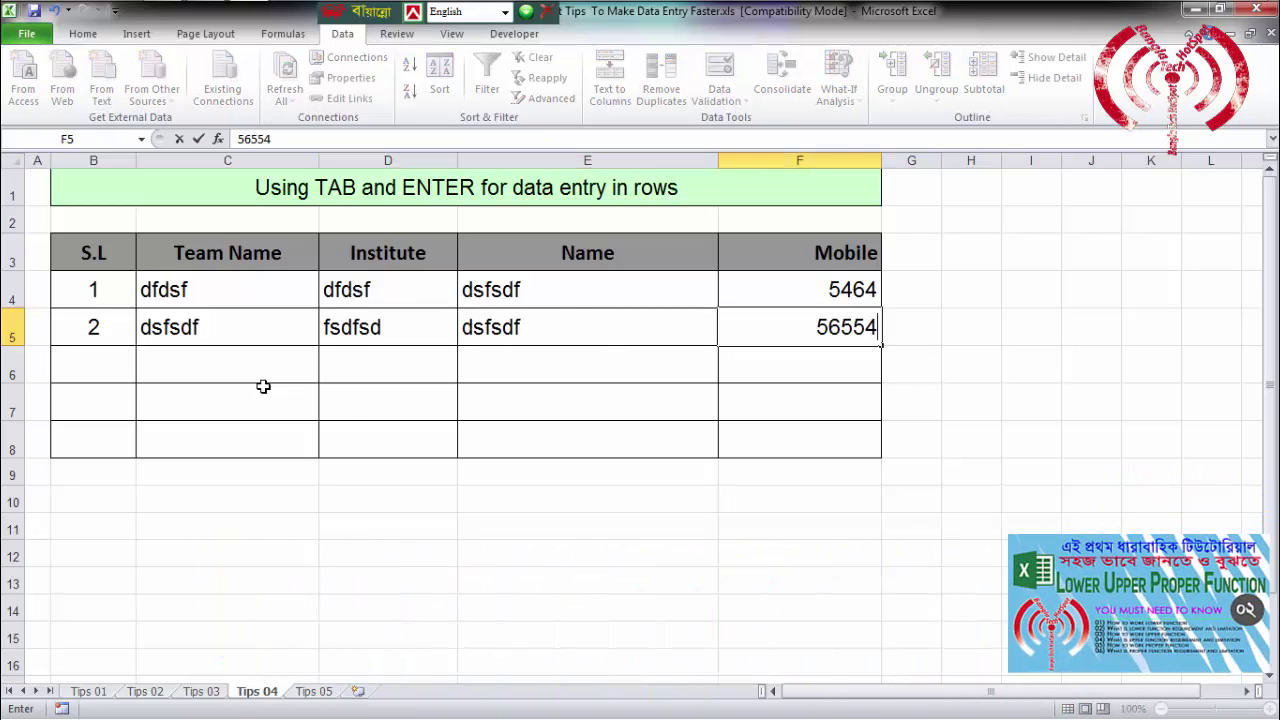
key(Return)
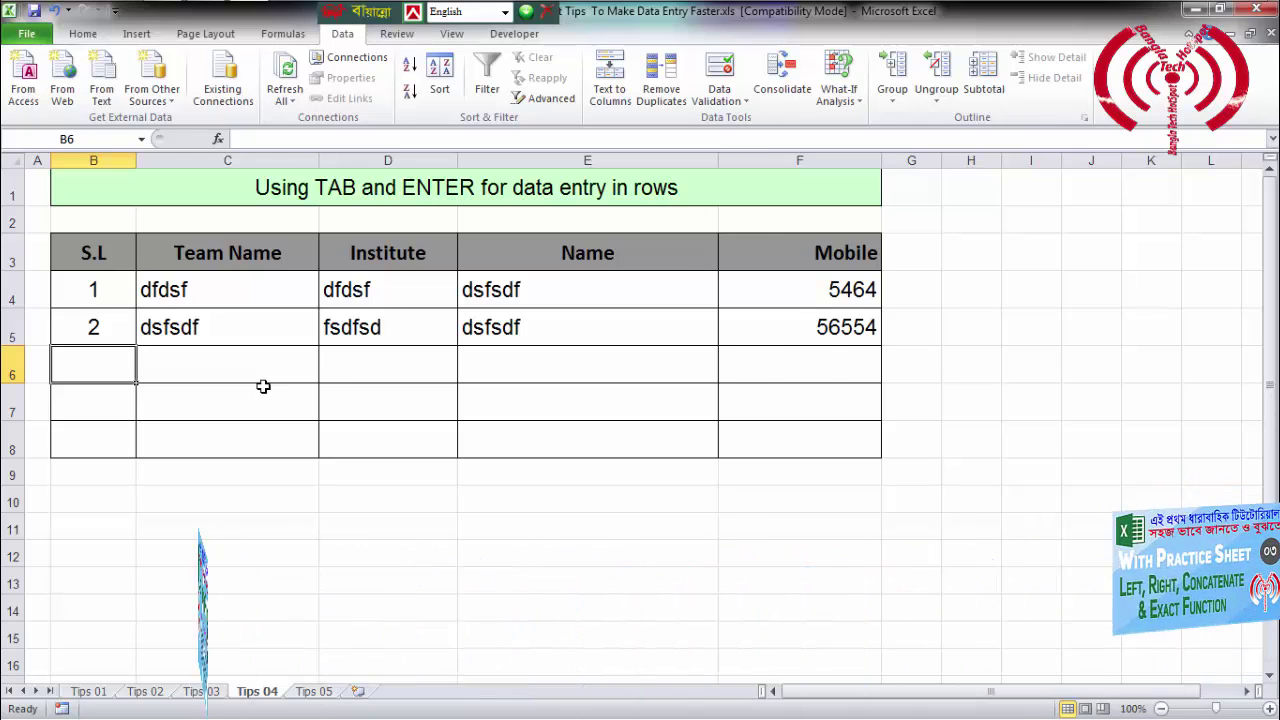
Start row 6 with serial 3, move around rows 6–7, and switch to Tips 05
text(3)
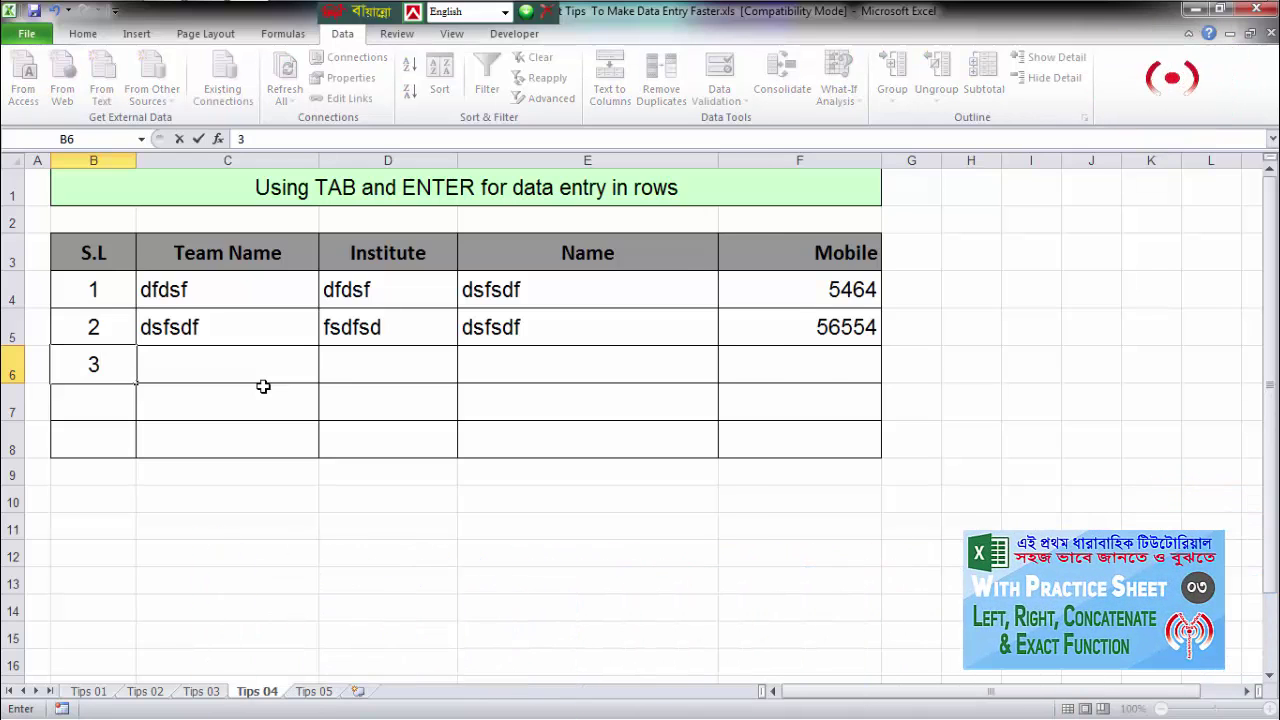
key(Return)
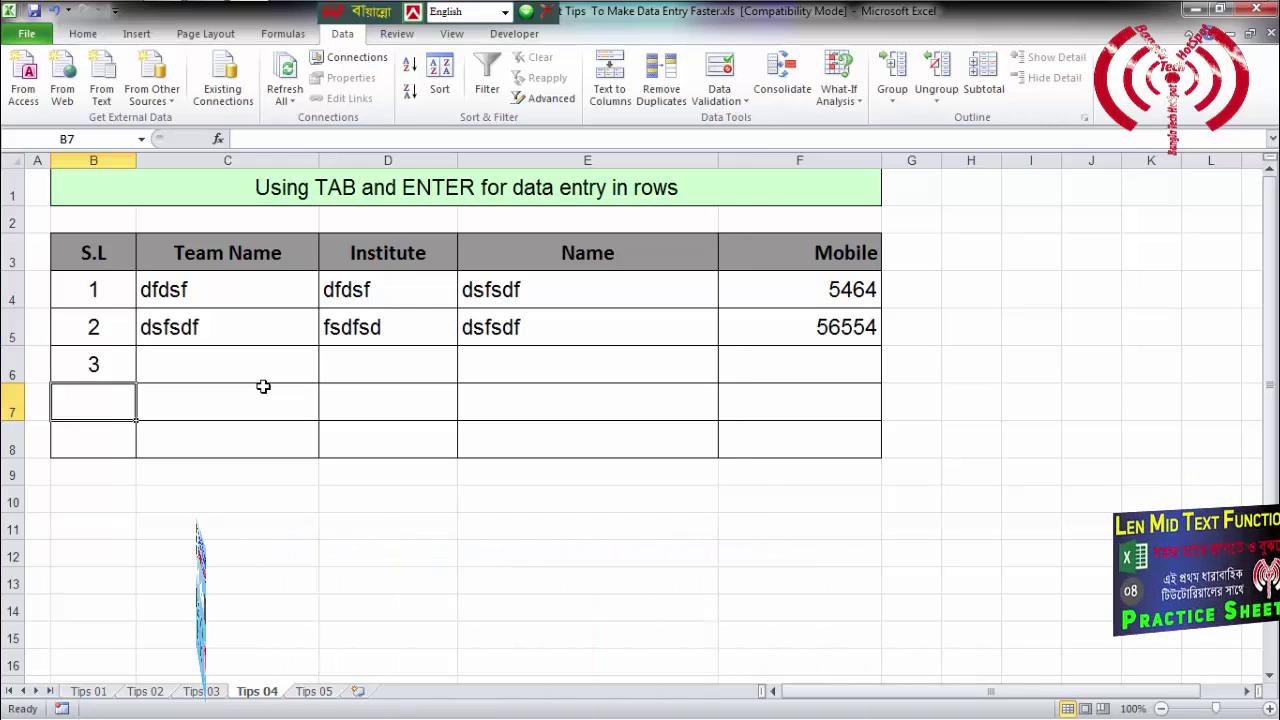
key(Up)
key(Tab)
key(Tab)
key(Tab)
key(Tab)
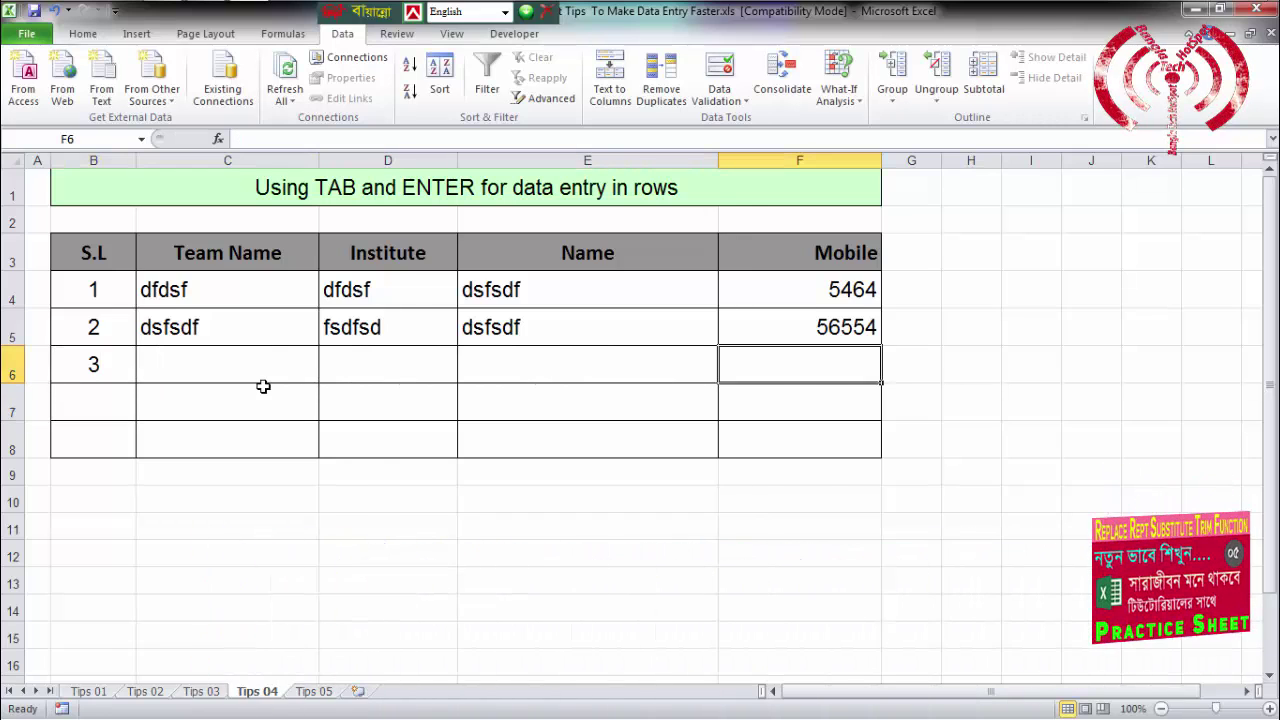
key(Return)
key(shift+Tab)
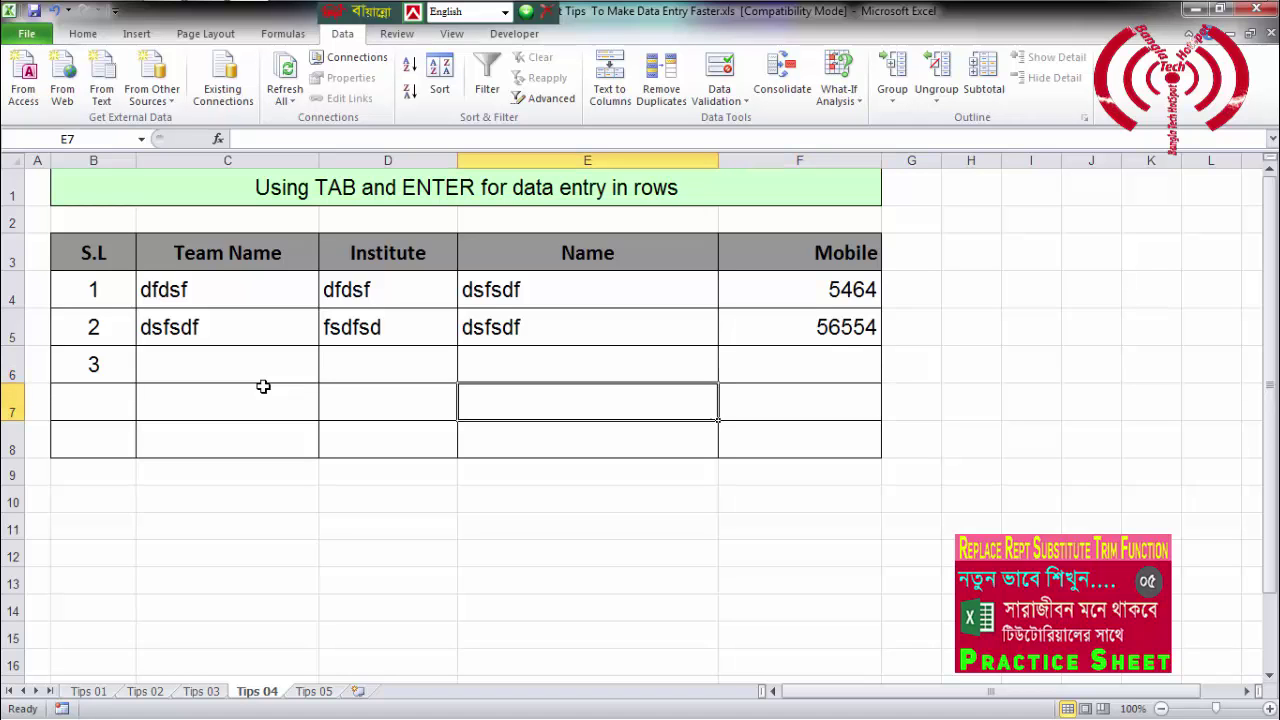
key(shift+Tab)
key(shift+Tab)
key(shift+Tab)
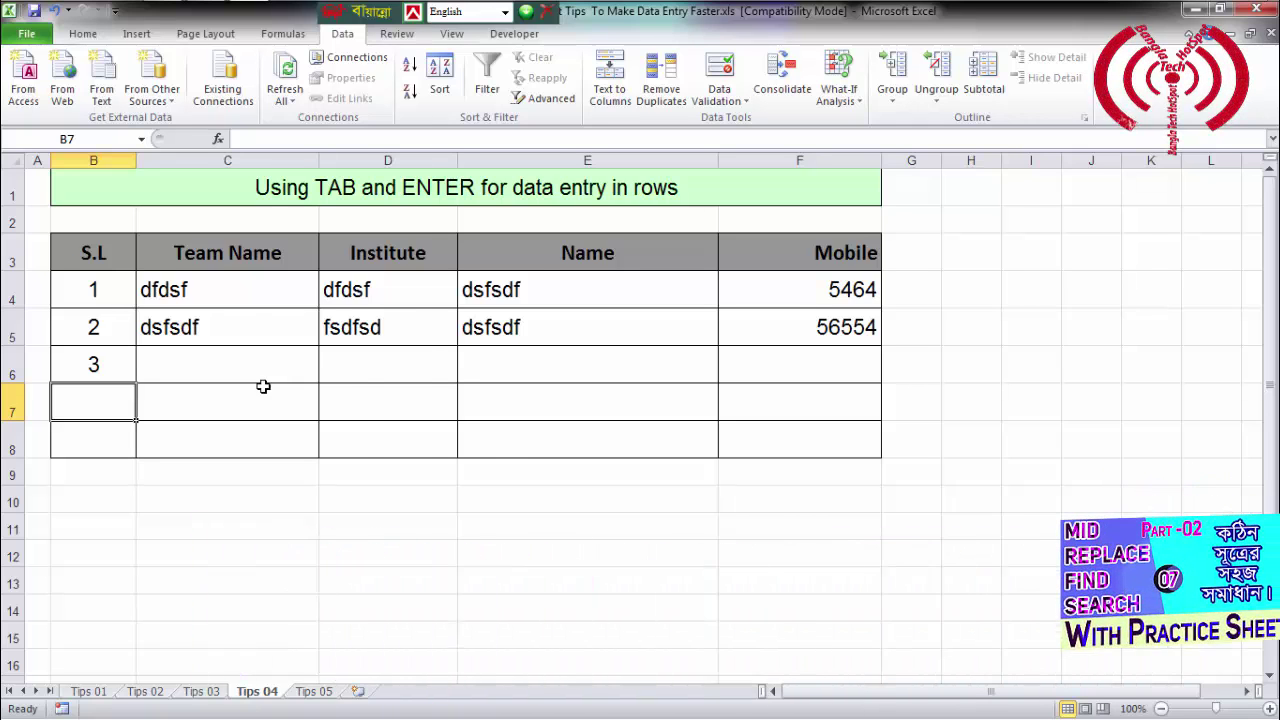
key(ctrl+Page_Down)
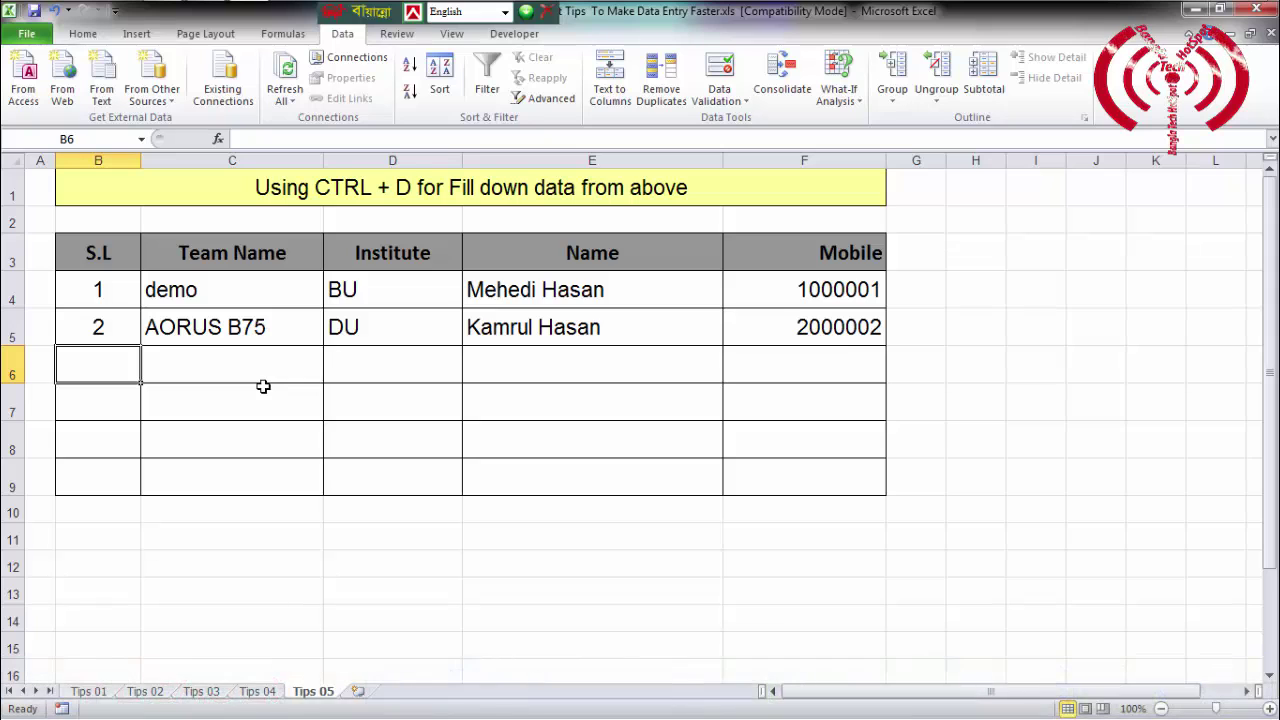
Enter serial 3 in B6 and fill AORUS B75 down into C6 with Ctrl+D
text(3)
key(Tab)
key(Up)
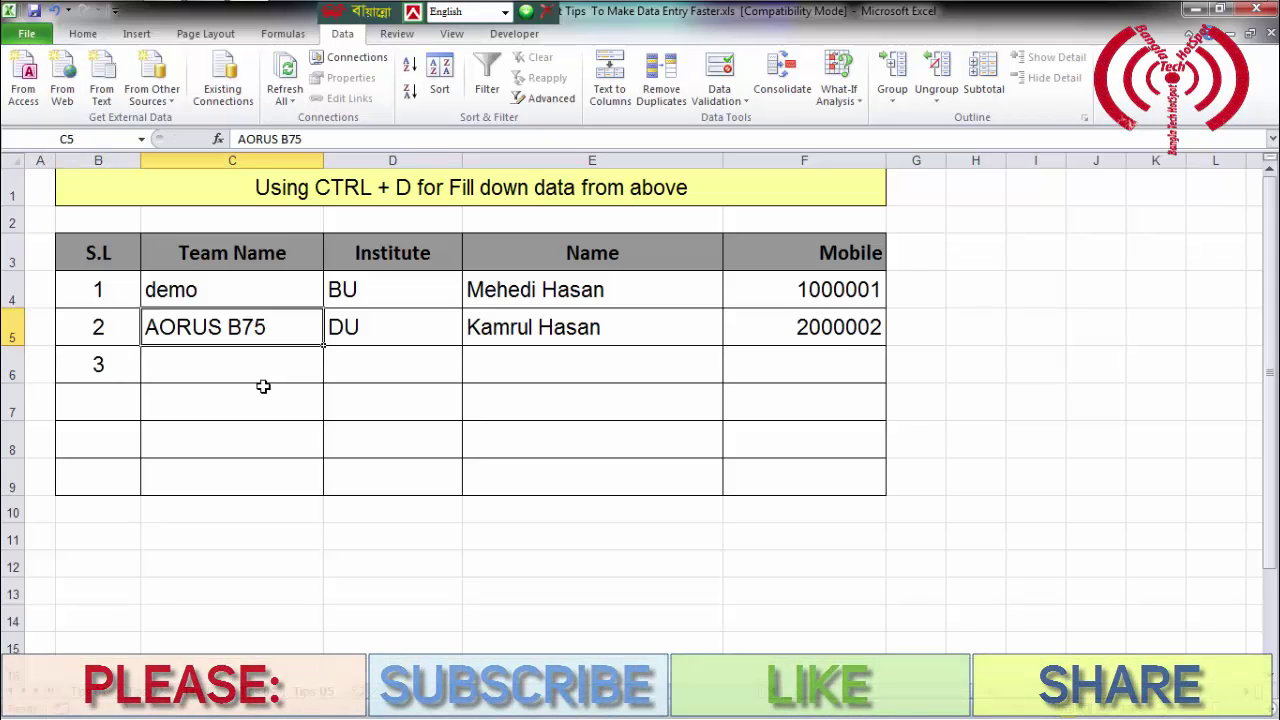
key(Down)
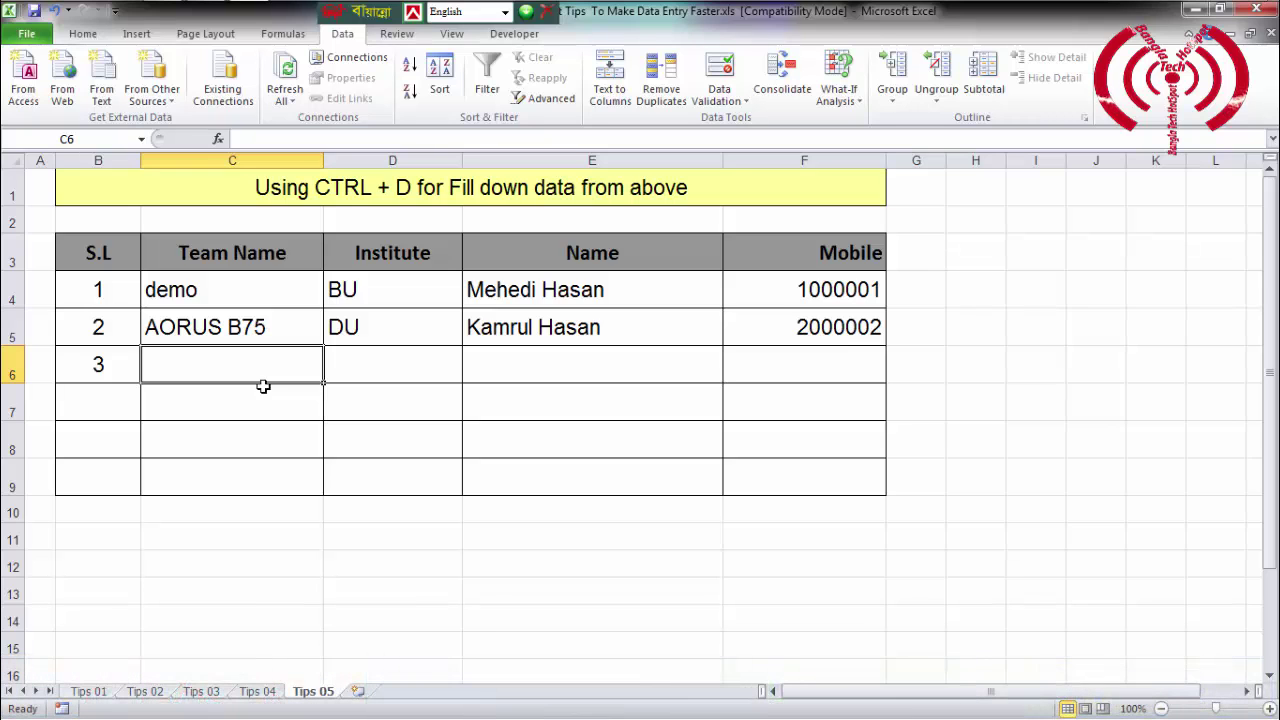
key(ctrl+d)
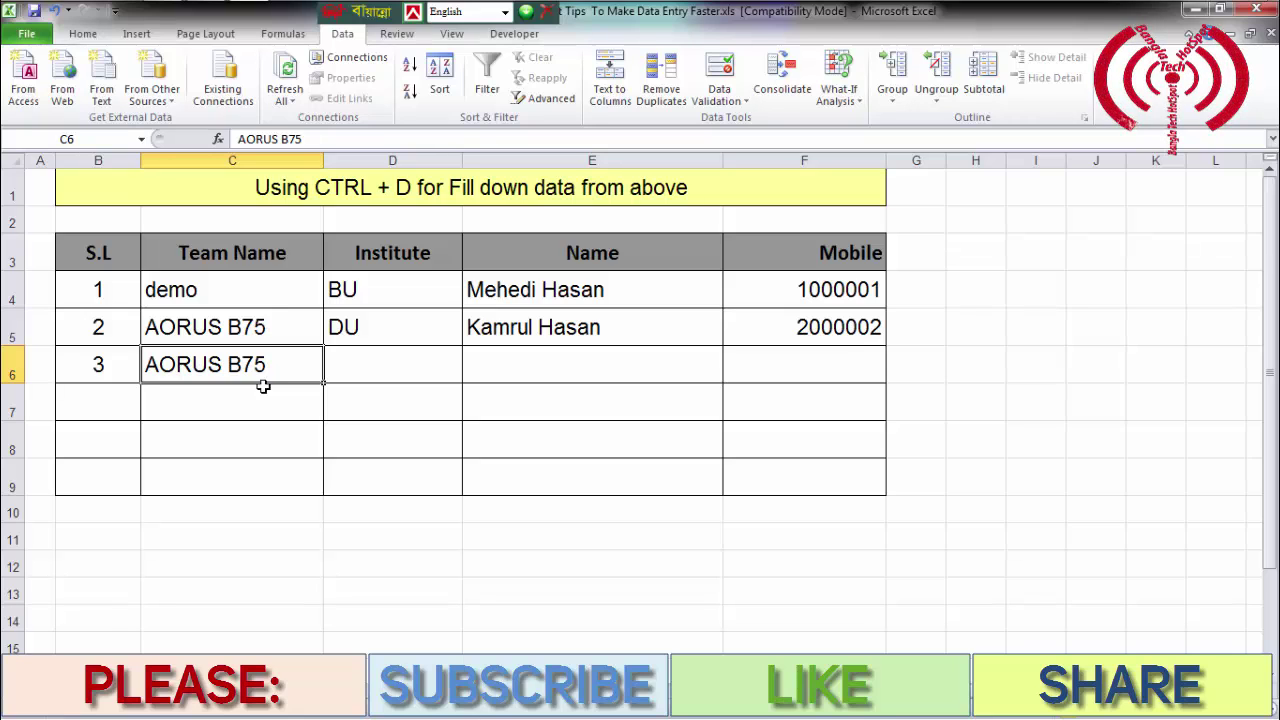
key(Tab)
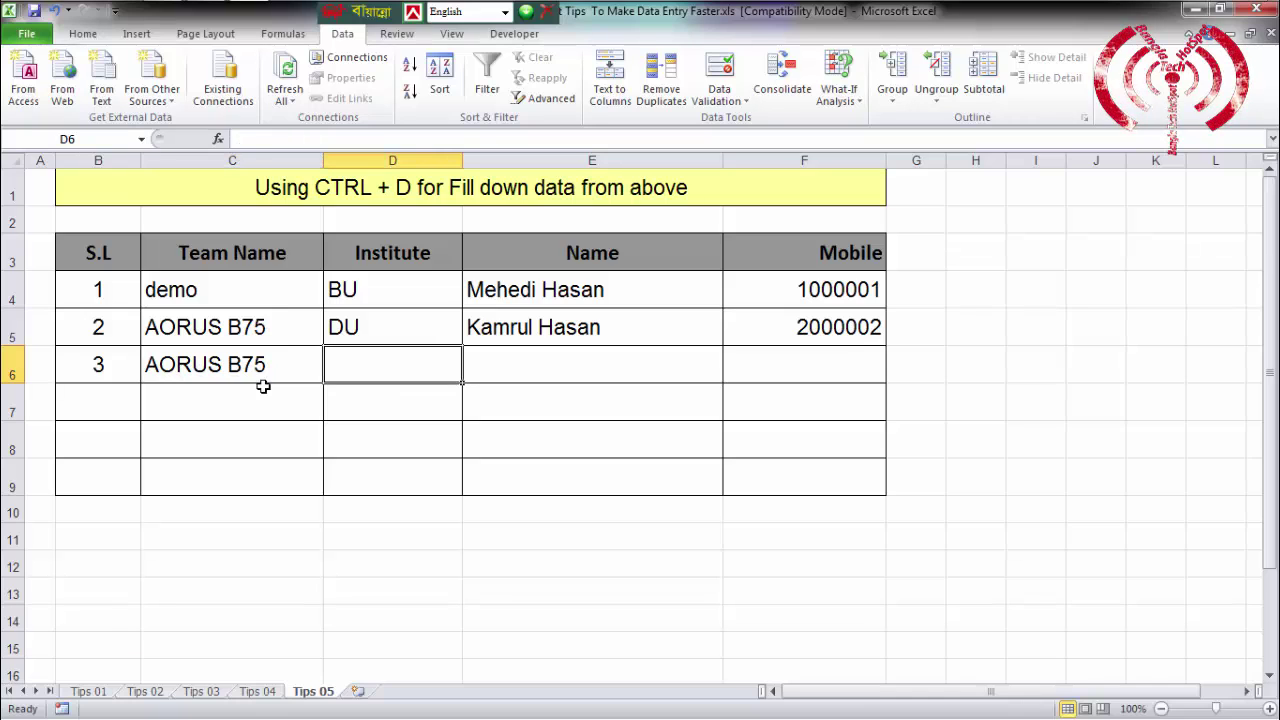
key(Tab)
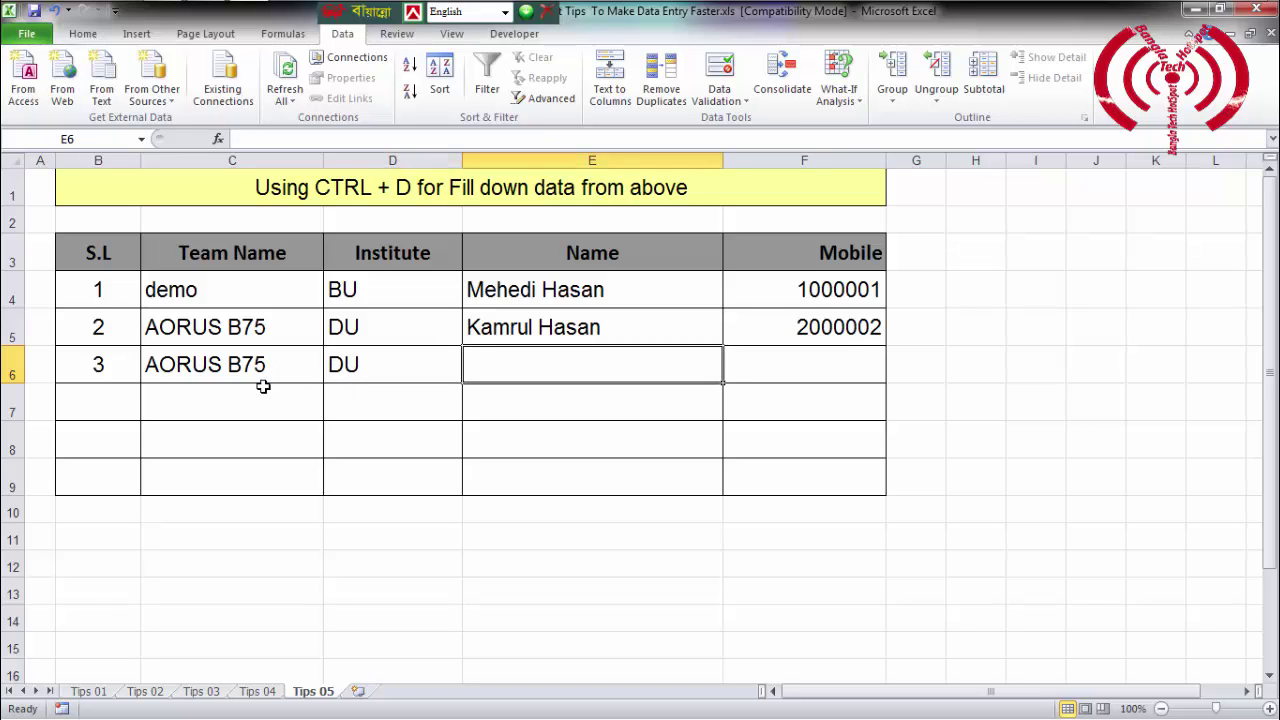
Step back through the sheet tabs from Tips 05 to Tips 03 with Ctrl+Page Up
key(ctrl+Page_Up)
key(ctrl+Page_Up)
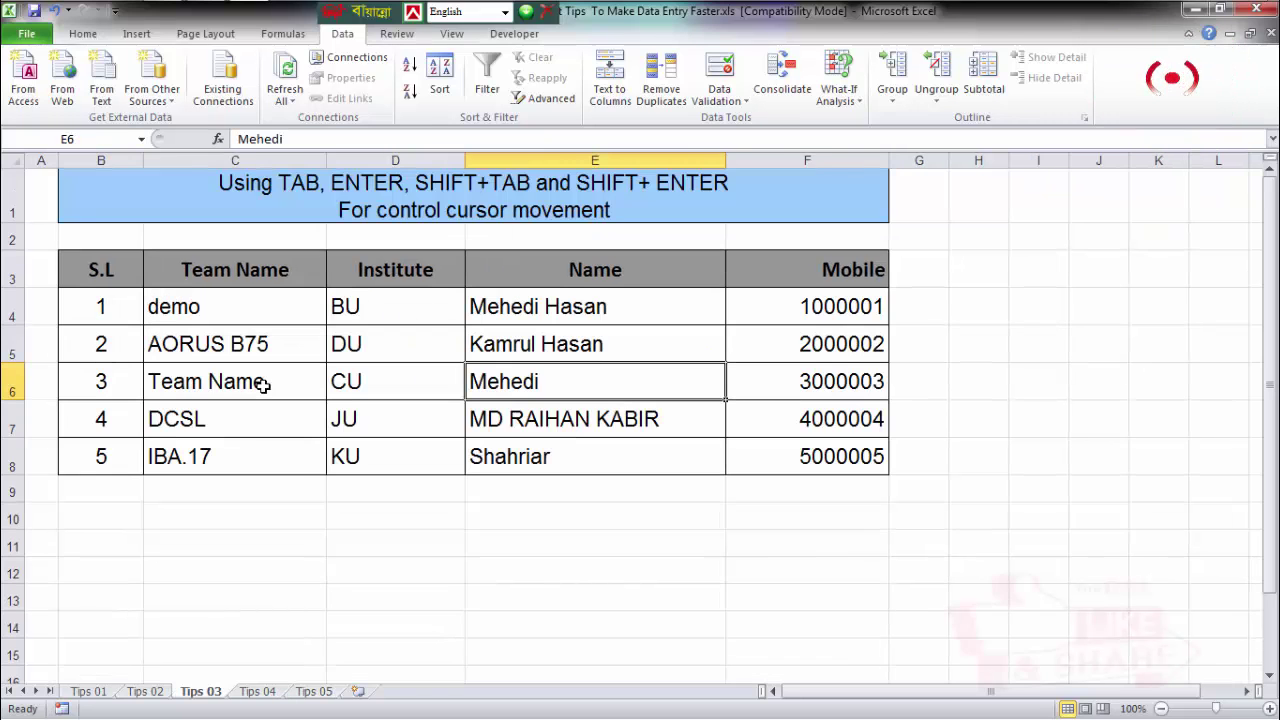
key(ctrl+Page_Up)
key(ctrl+Page_Up)
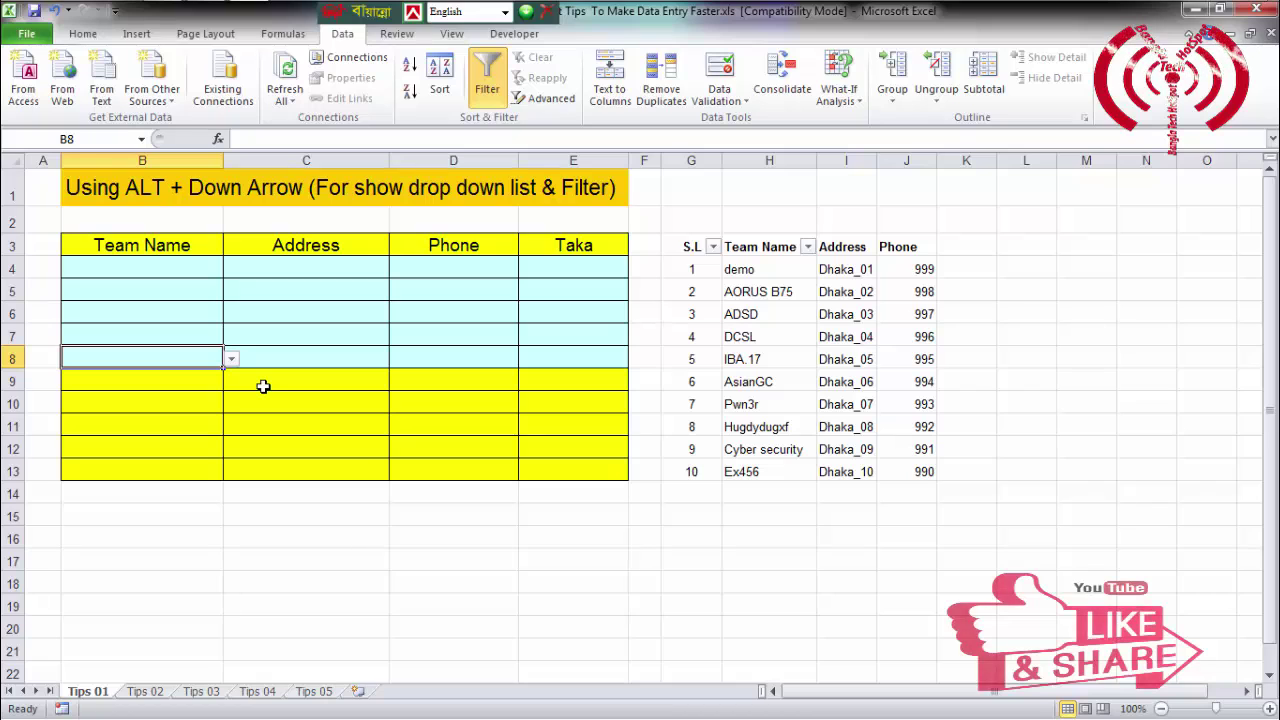